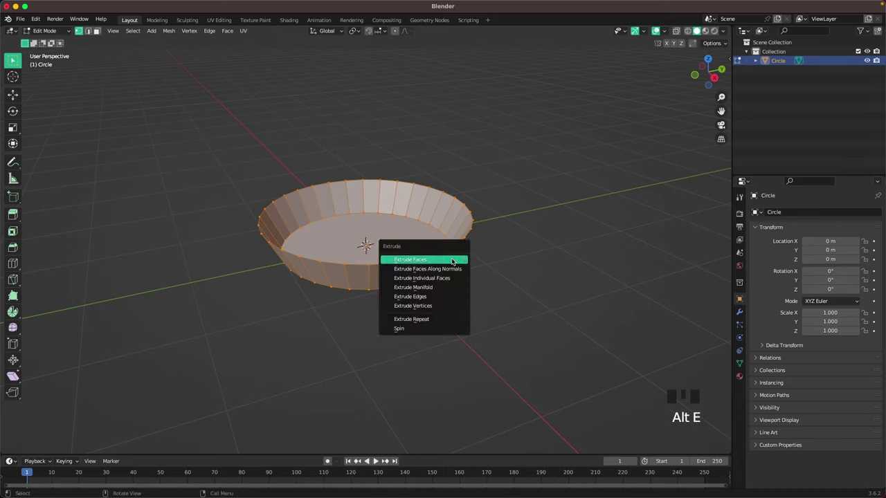
Extrude the pan's faces inward along their normals by about 0.14 m and flatten the rim face loop by scaling it to 0 along Z.
left_click(452, 269)
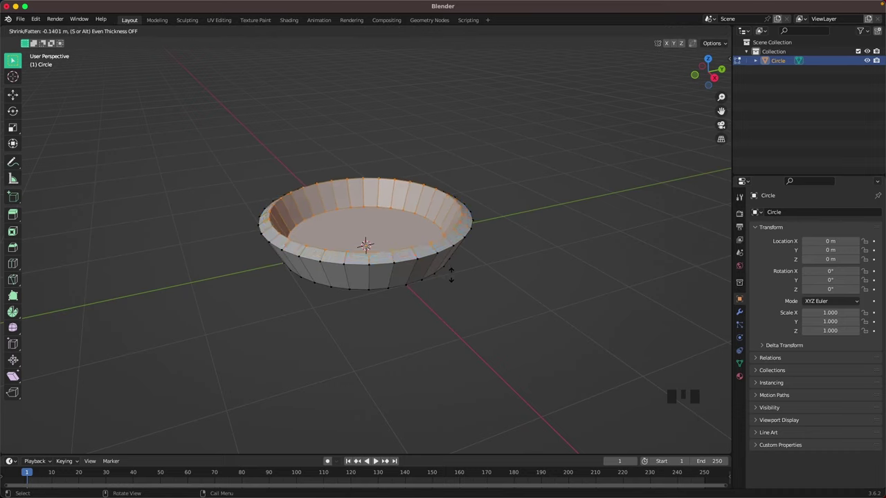
left_click(451, 274)
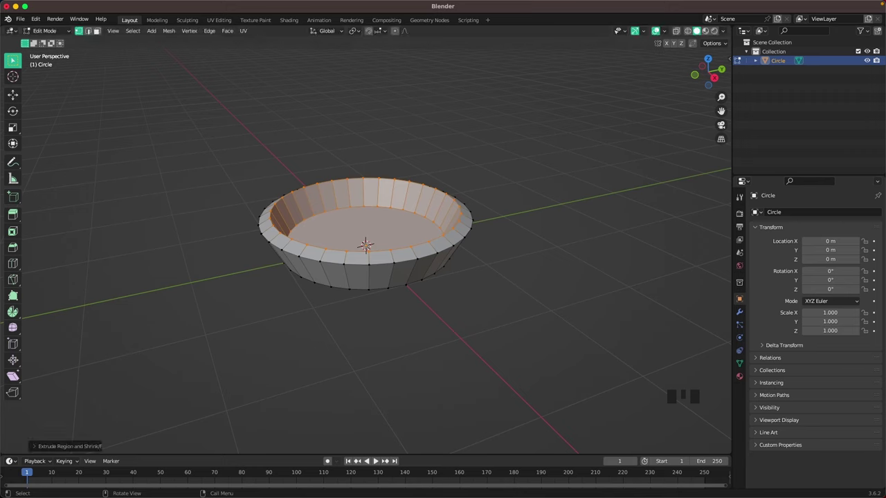
left_click(97, 31)
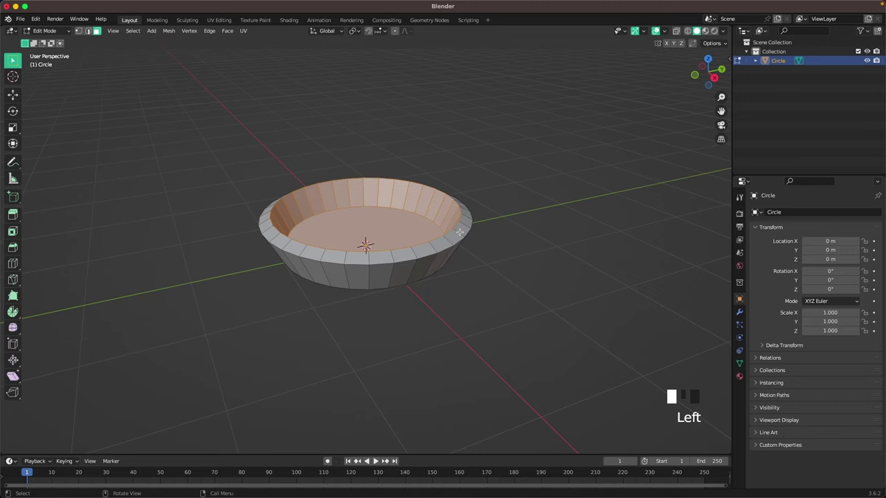
left_click(459, 232, "alt")
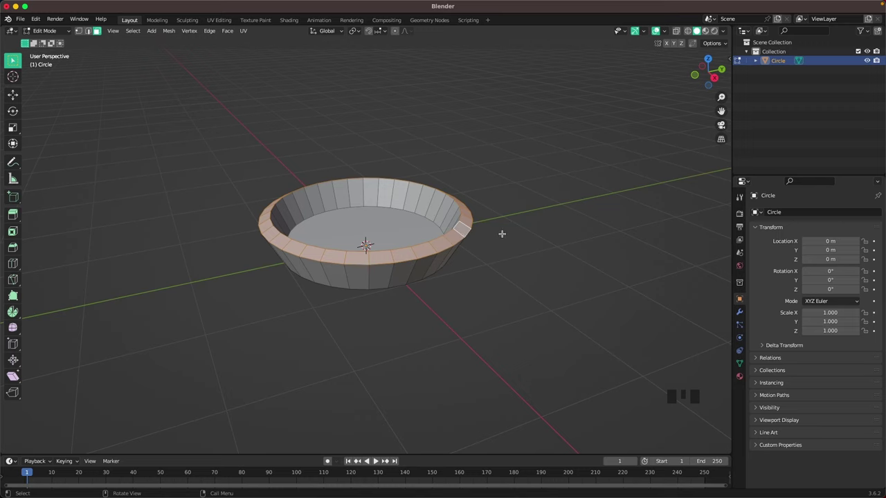
type("sz0")
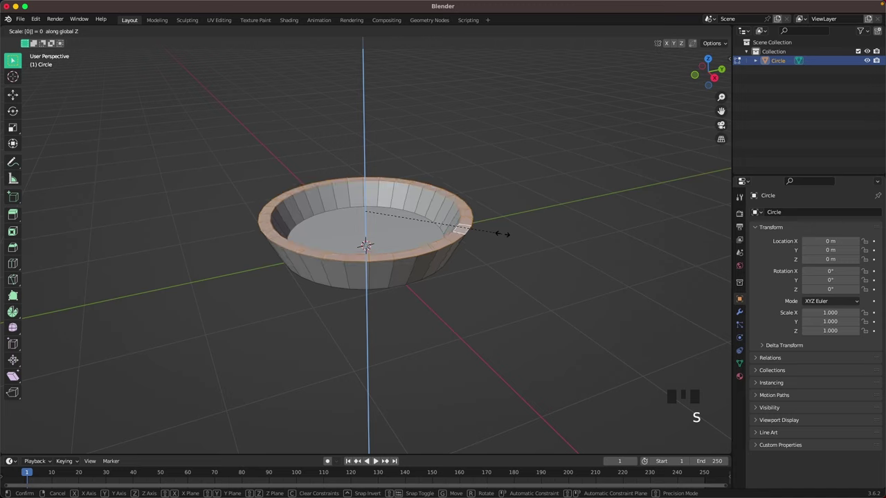
left_click(503, 234)
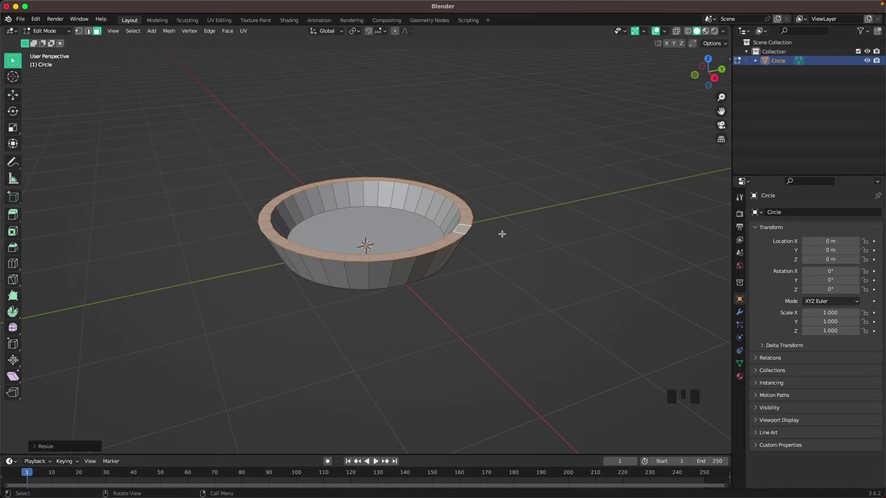
key("Tab")
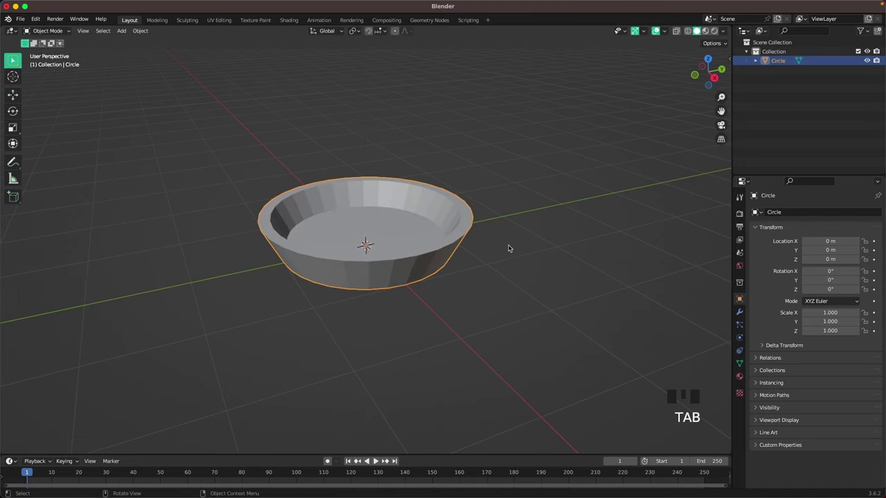
Add a Bevel modifier to the pan with 4 segments and an amount of 0.04 m.
left_click(741, 311)
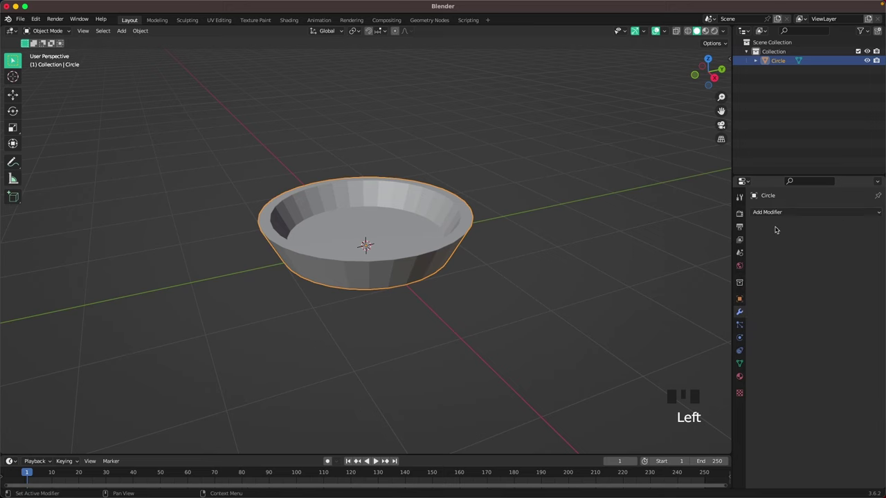
left_click(773, 213)
left_click(719, 250)
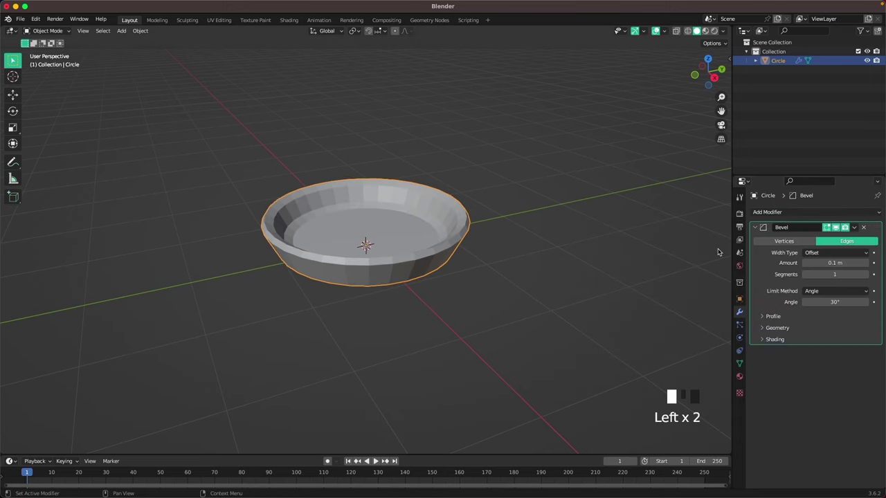
scroll(526, 263, "up", 2)
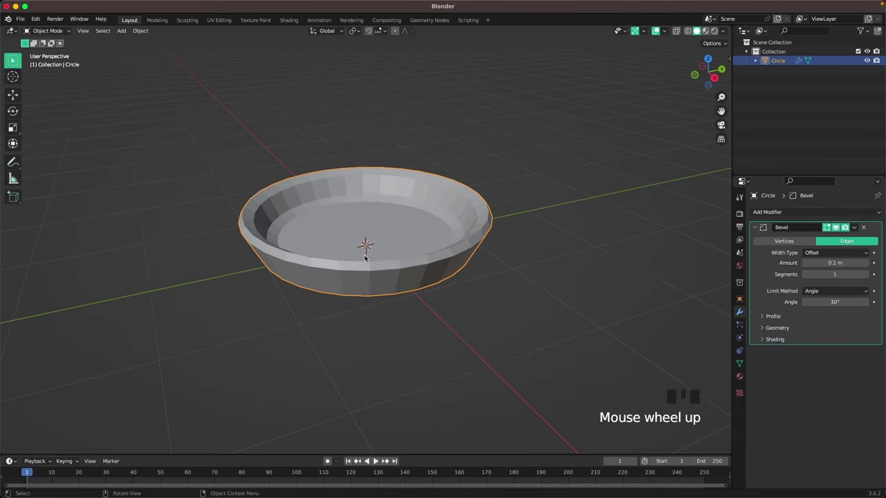
left_click(865, 274)
left_click(865, 275)
left_click(865, 275)
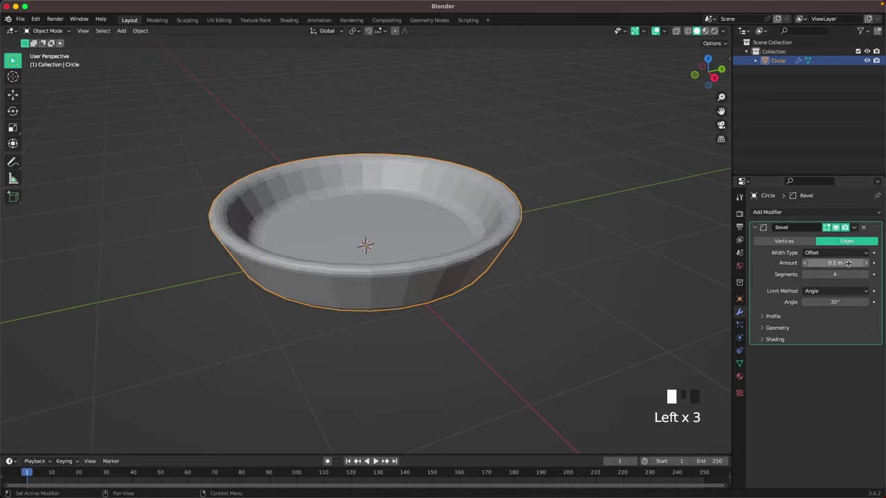
left_click(847, 263)
type("0")
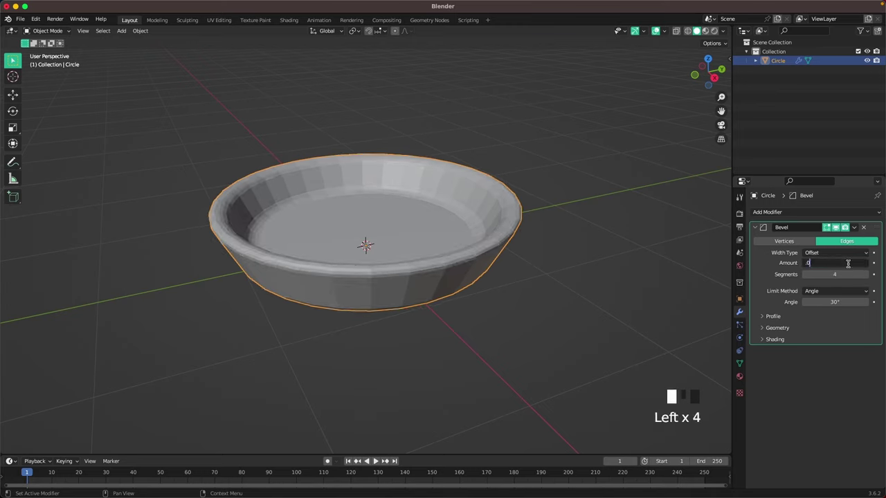
type(".04")
key("Return")
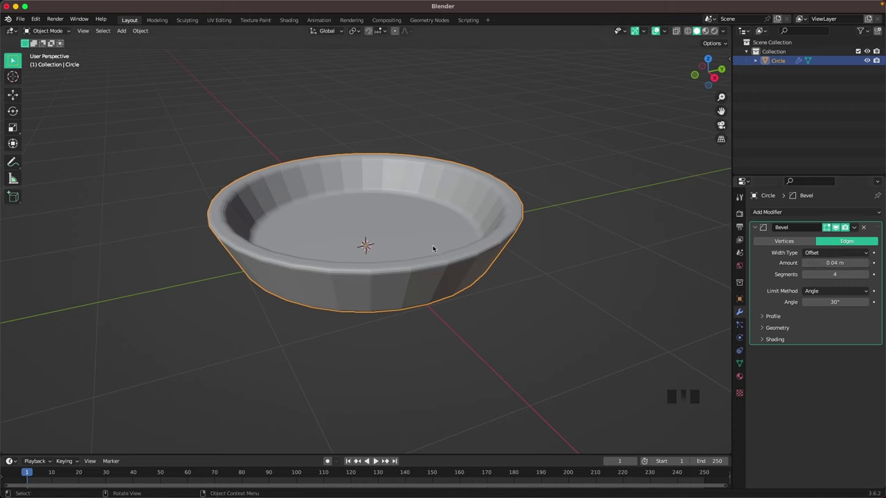
Add a level 2 Subdivision modifier to the pan, shade it smooth and deselect it.
key("ctrl+2")
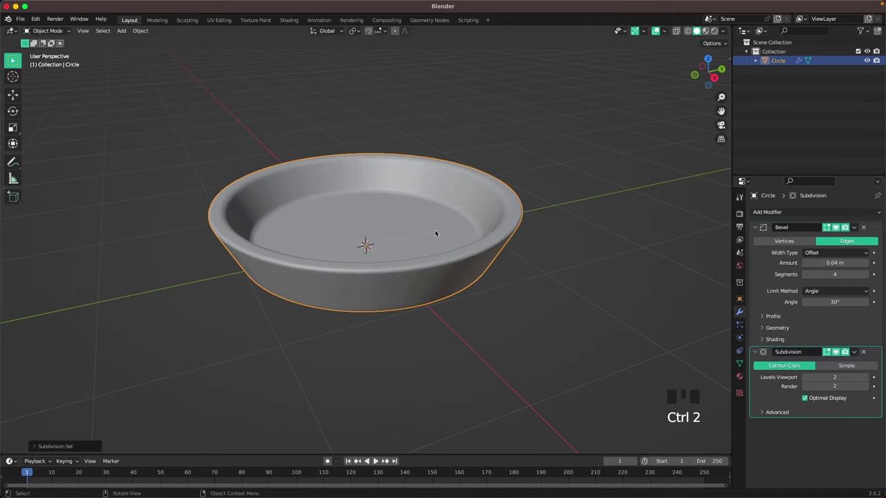
right_click(435, 229)
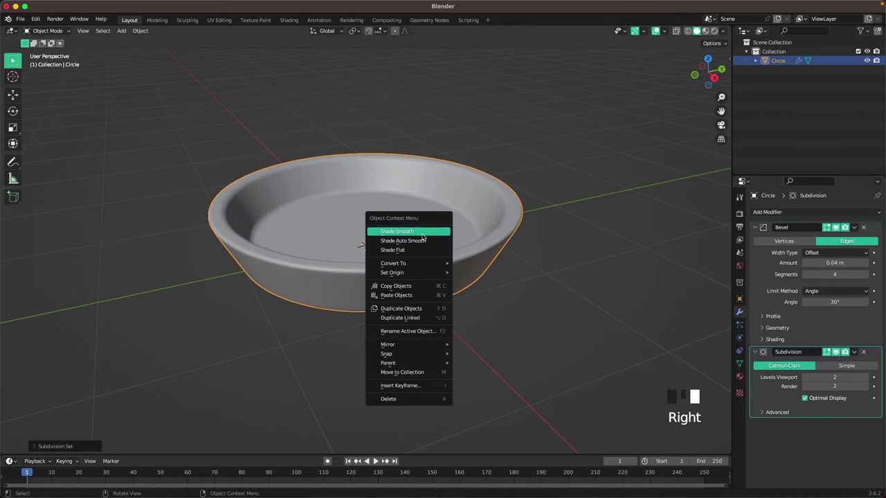
left_click(423, 236)
left_click(542, 186)
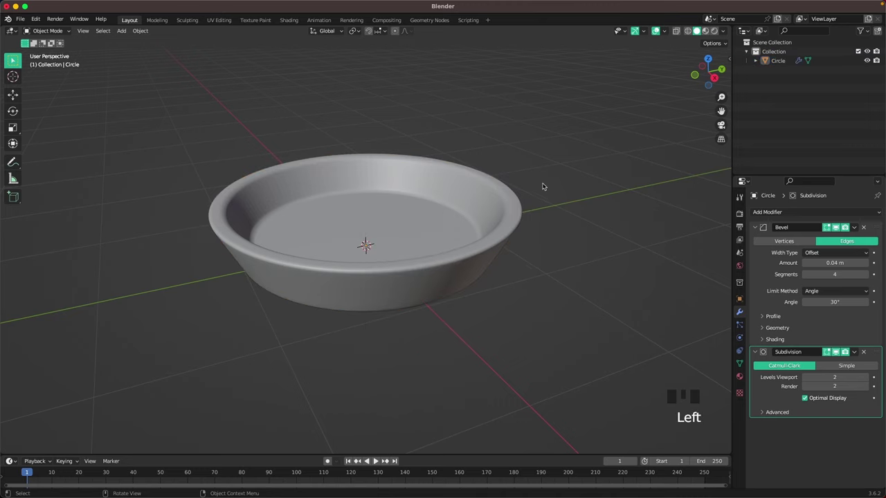
Add a cylinder mesh at the centre of the pan.
scroll(536, 195, "down", 2)
middle_click_drag(461, 253, 381, 251)
key("shift+a")
mouse_move(401, 249)
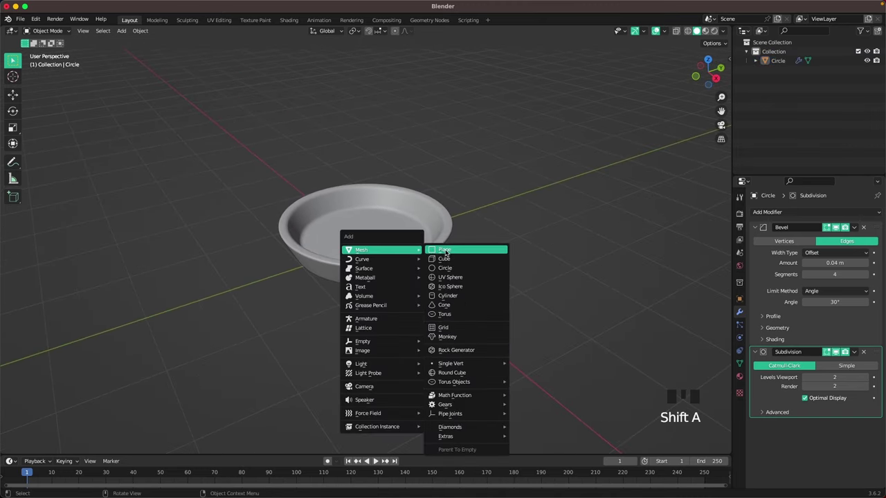
left_click(458, 295)
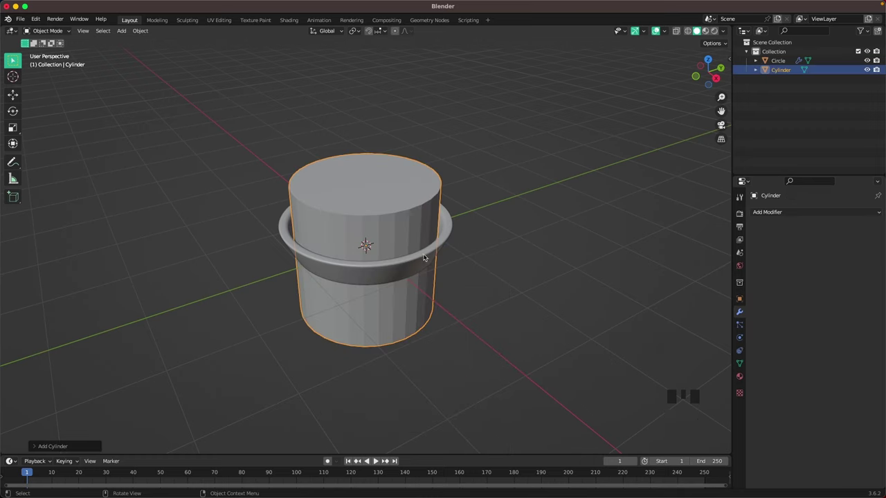
key("grave")
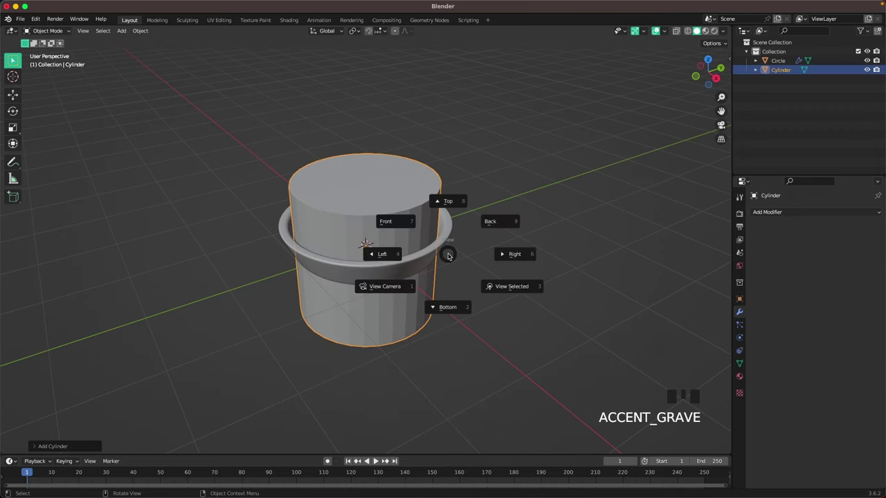
left_click(409, 226)
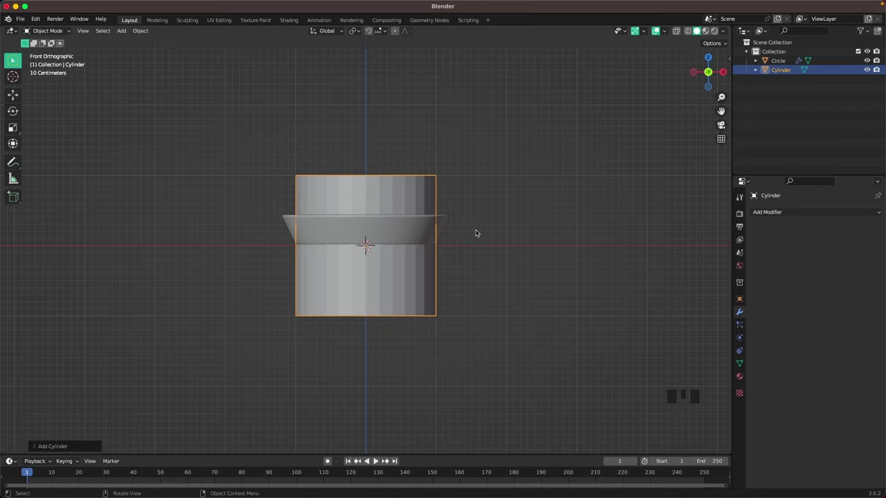
key("r")
key("x")
key("y")
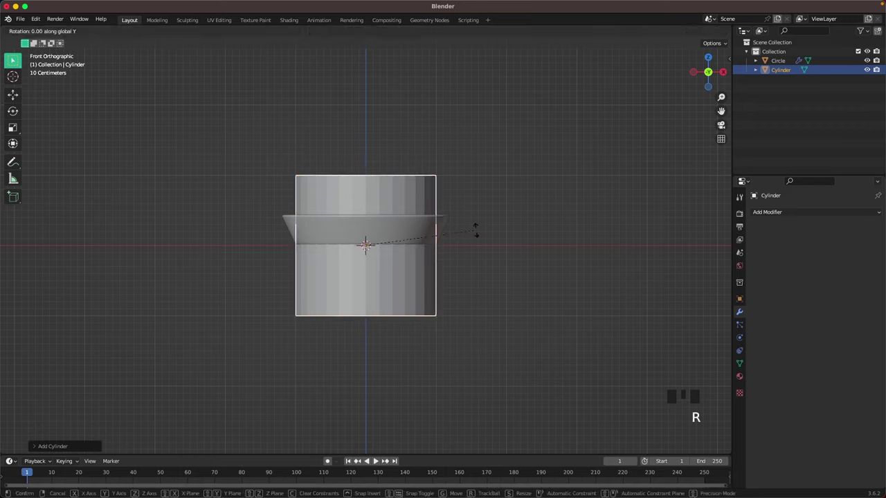
right_click(475, 230)
Rotate the cylinder 90 degrees about the Y axis so that it lies horizontally.
type("ry")
type("90")
key("Return")
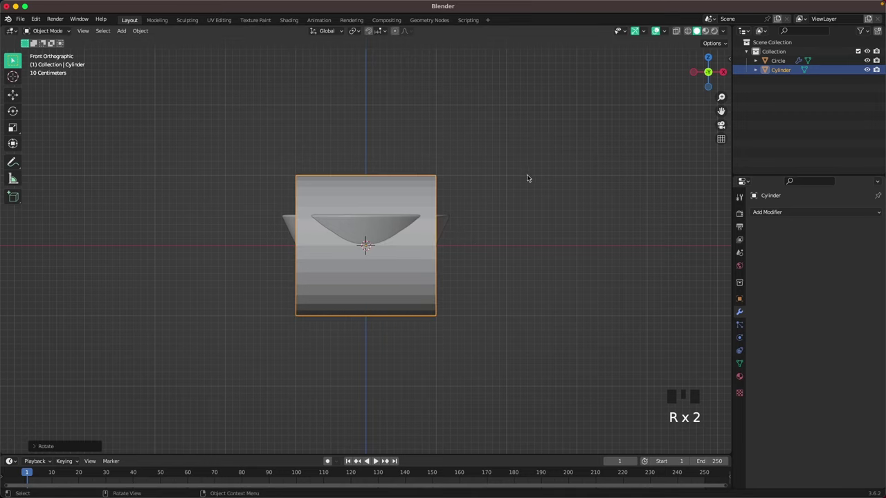
Scale the cylinder's whole mesh down uniformly in Edit Mode to about one sixth of its size.
key("Tab")
key("s")
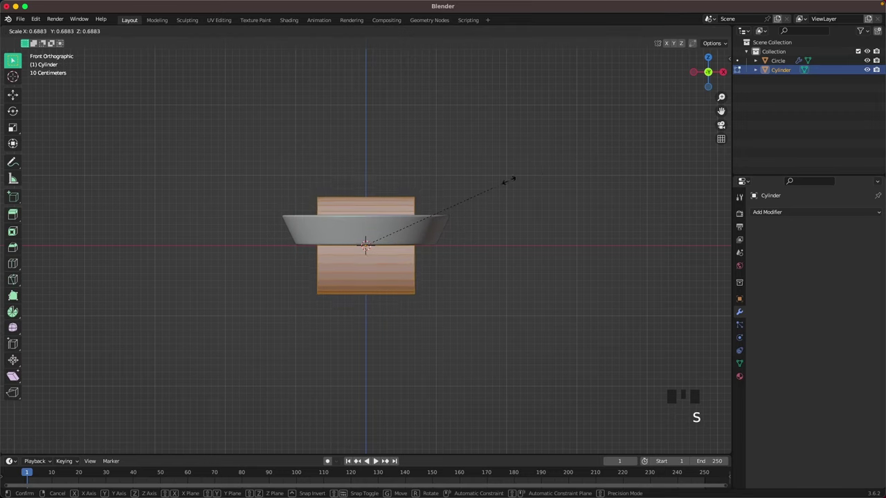
left_click(398, 231)
key("Tab")
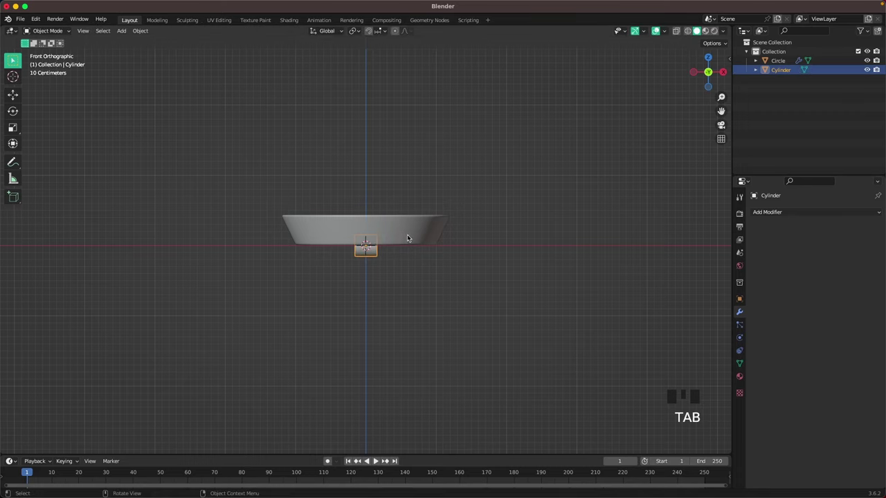
Move the cylinder to the pan's outer wall on the positive X side, about 1.15 m along X and 0.19 m up.
key("g")
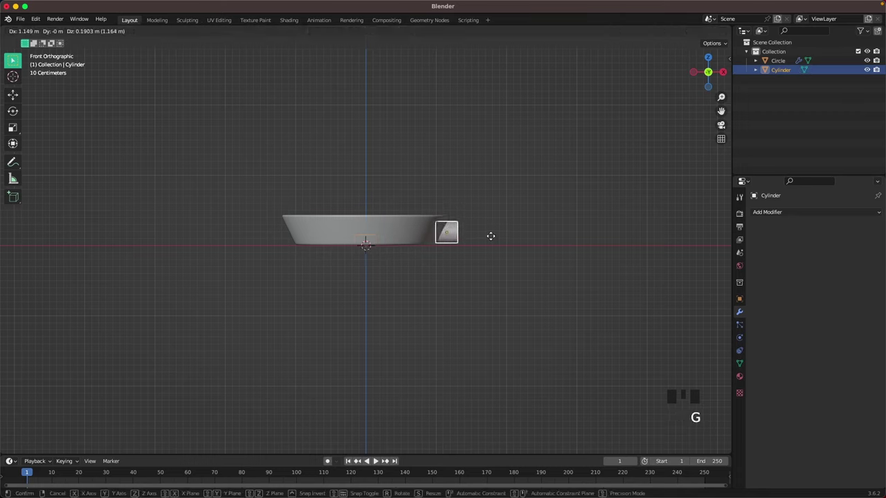
left_click(489, 236)
middle_click_drag(505, 245, 445, 256, "shift")
scroll(473, 228, "up", 7)
middle_click_drag(609, 243, 480, 249, "shift")
Fine-tune the cylinder's height against the pan wall along Z by about 0.01 m and deselect it.
key("grave")
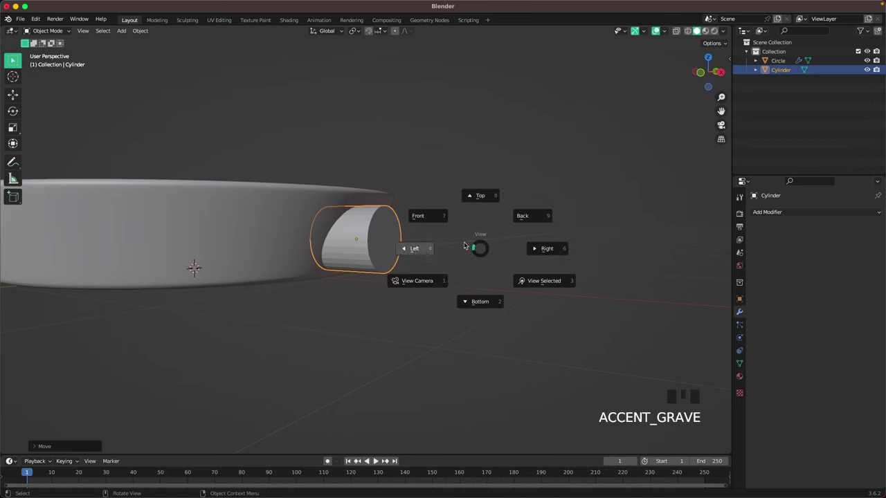
left_click(524, 249)
scroll(523, 250, "up", 1)
key("g")
key("z")
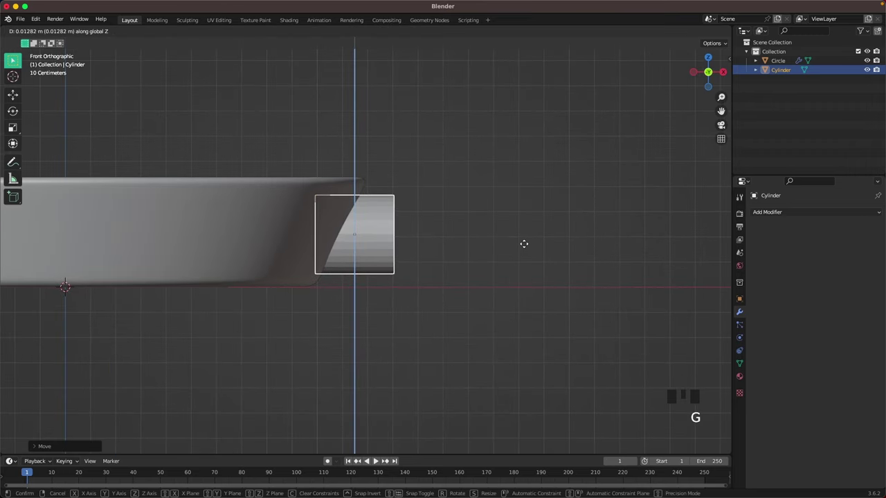
left_click(522, 245)
left_click(512, 239)
Inset the cylinder's outer end face by about 0.08 m in Edit Mode.
middle_click_drag(513, 240, 403, 225)
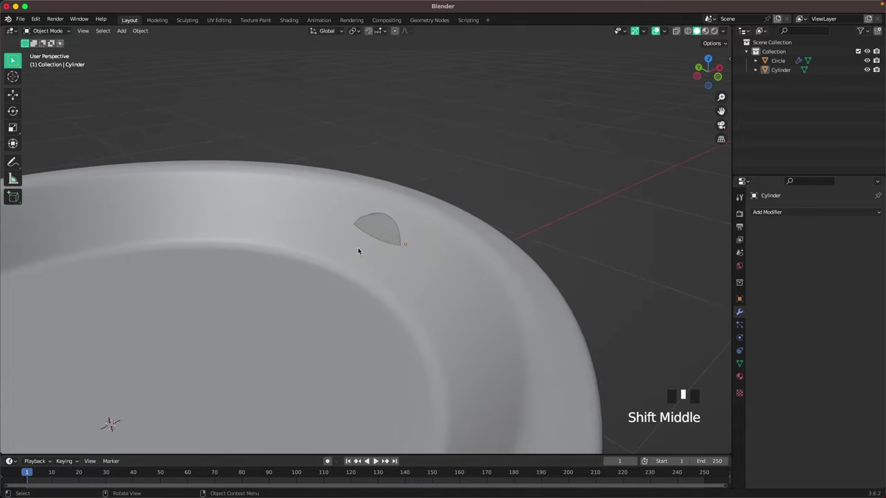
middle_click_drag(358, 250, 479, 261)
left_click(438, 258)
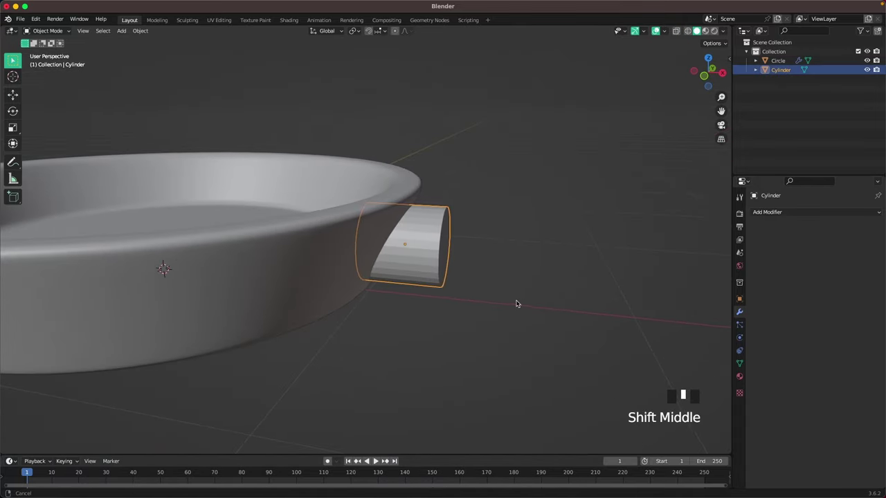
middle_click_drag(516, 303, 439, 300, "shift")
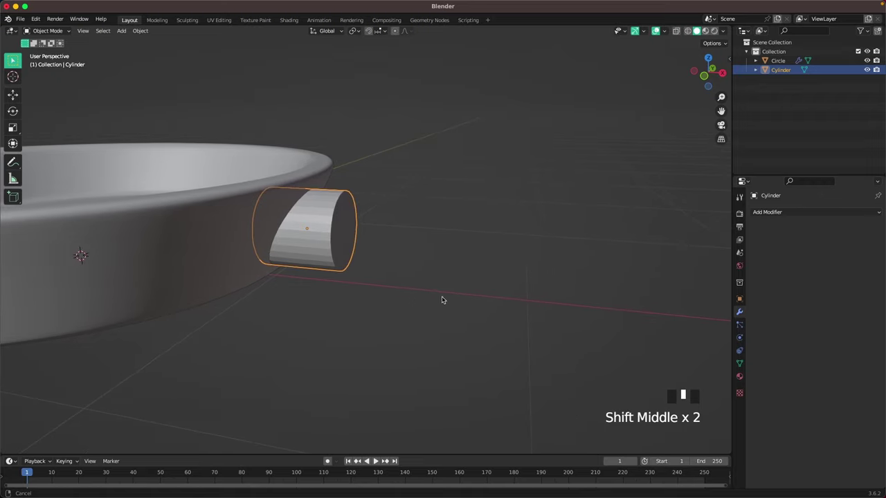
key("Tab")
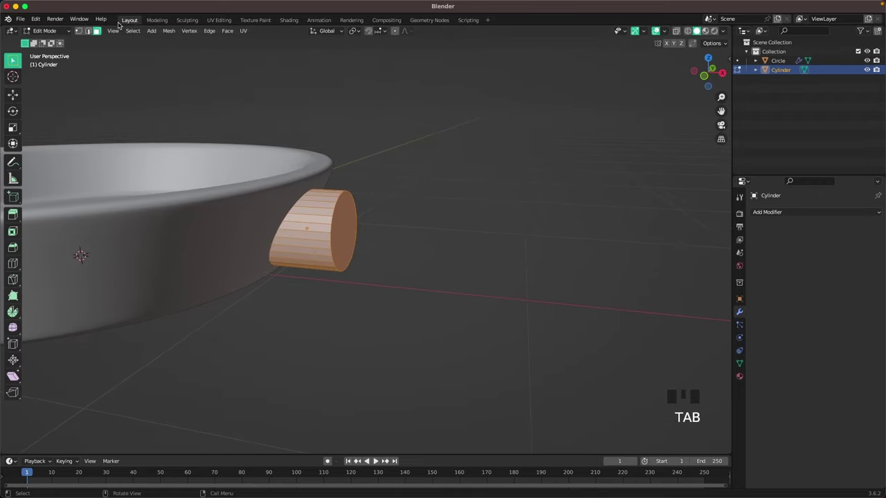
left_click(335, 230)
middle_click_drag(455, 279, 512, 225)
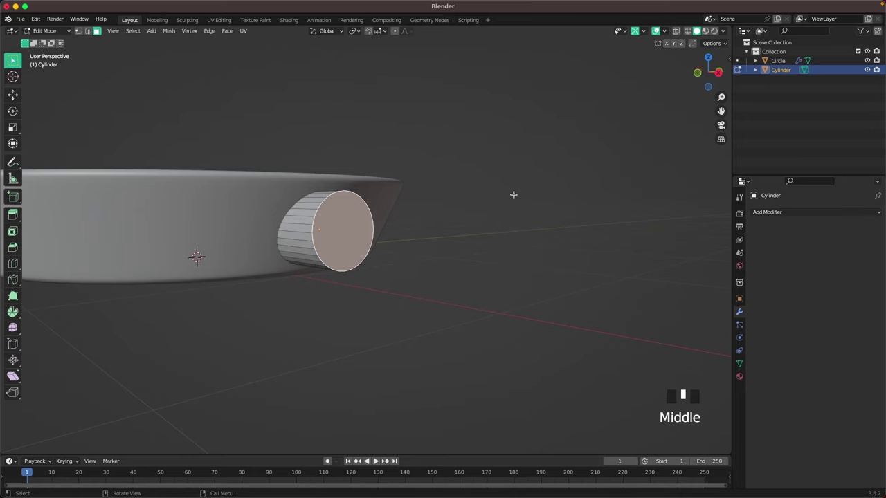
key("i")
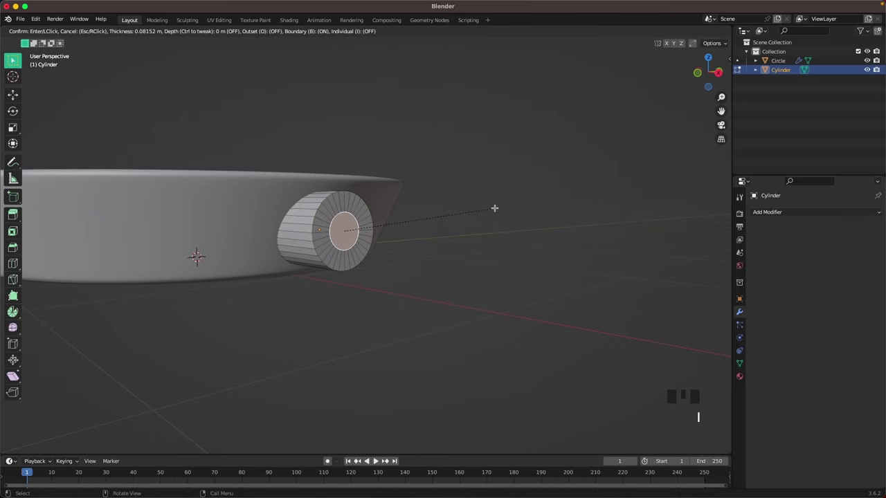
left_click(494, 207)
Extrude the inset face outward along its normal into a thin shaft about as long as the base cylinder.
middle_click_drag(494, 207, 436, 247, "shift")
key("e")
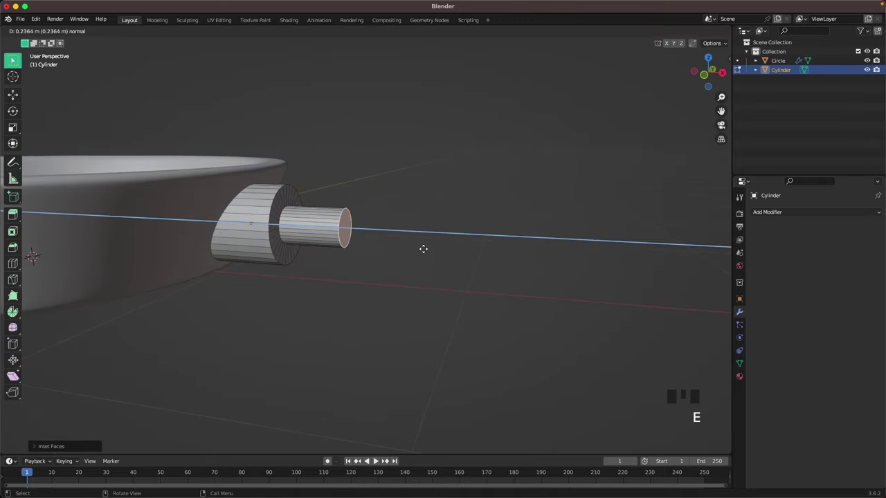
left_click(445, 250)
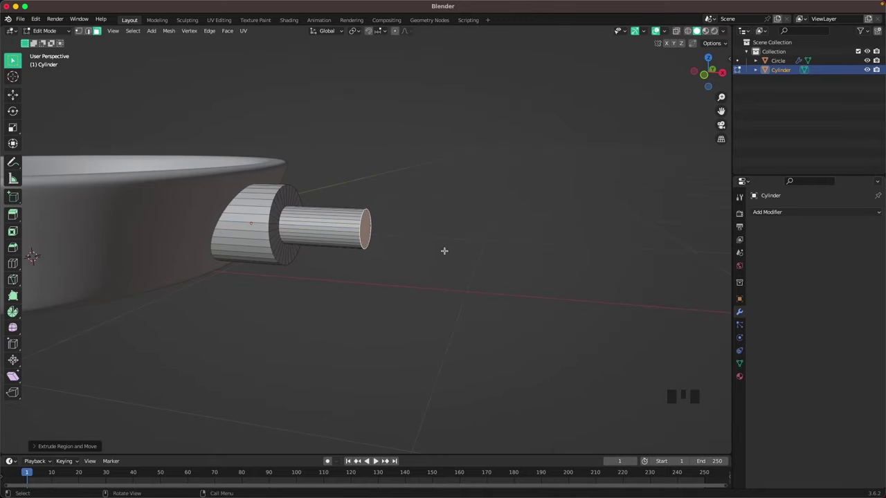
Extrude the shaft's end face in place and scale it out to more than twice its size as a flat disc.
middle_click_drag(445, 250, 411, 257, "shift")
key("e")
right_click(411, 257)
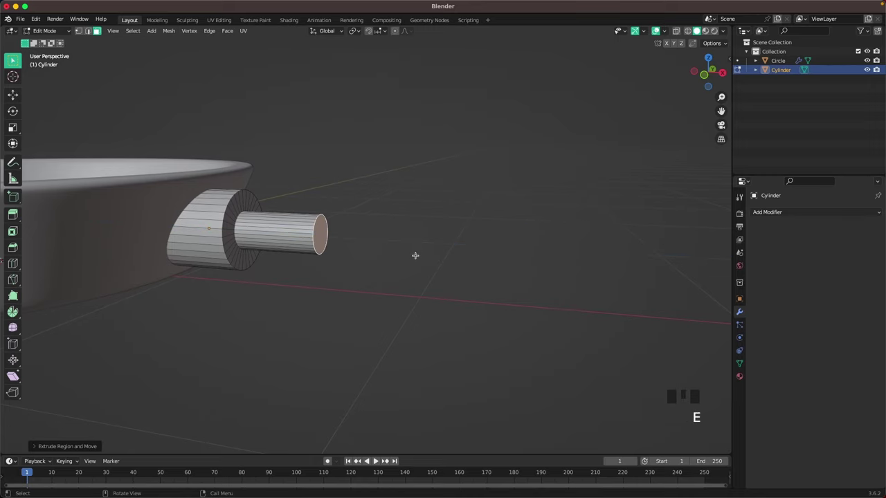
key("s")
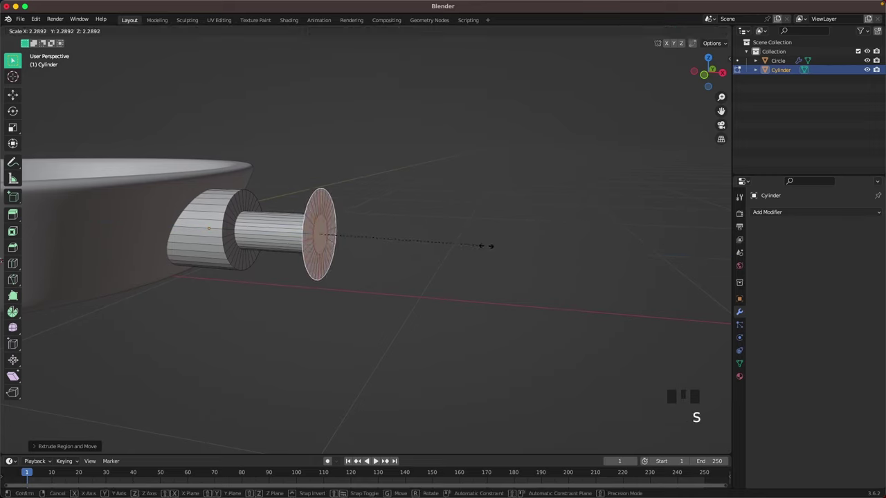
left_click(506, 247)
Extrude the enlarged disc outward along its normal into a thick grip about three times the shaft's length.
middle_click_drag(506, 247, 418, 253, "shift")
scroll(369, 251, "down", 3)
key("e")
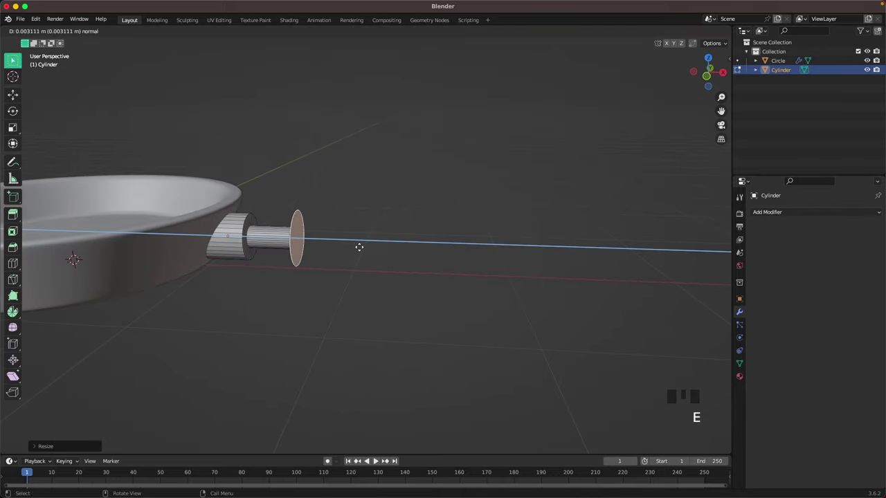
left_click(491, 247)
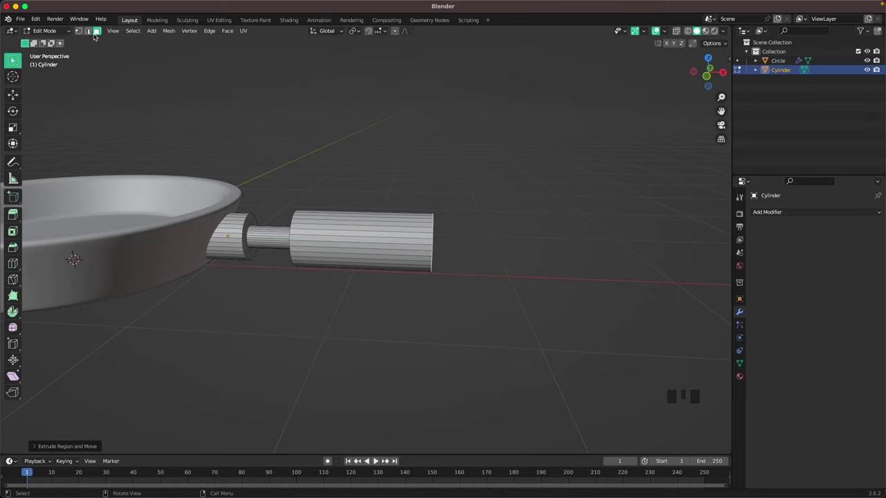
Round the grip's outer end by bevelling its edge loop about 0.14 m with 5 segments, and return to Object Mode.
left_click(88, 31)
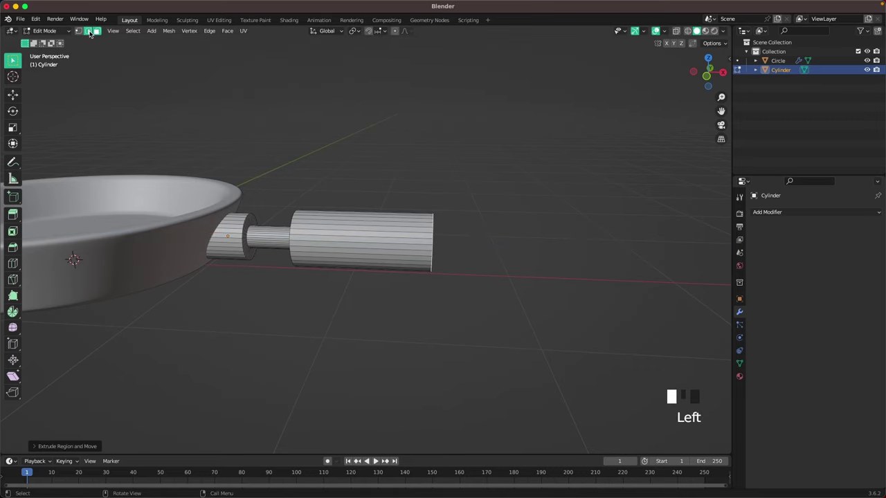
middle_click_drag(506, 191, 482, 199)
scroll(483, 199, "up", 2)
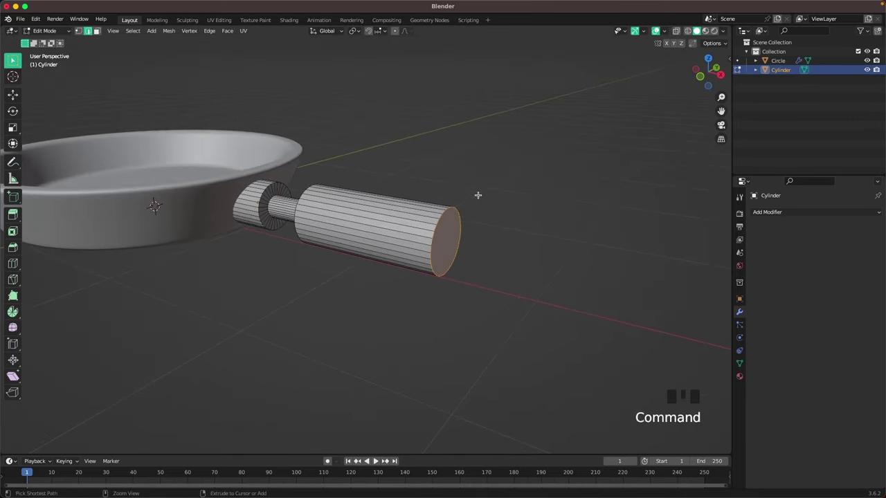
key("super+b")
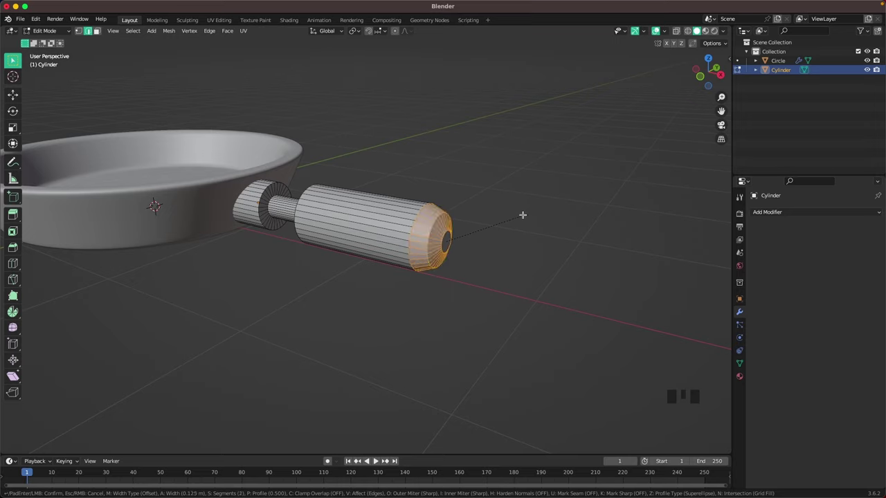
scroll(523, 215, "up", 3)
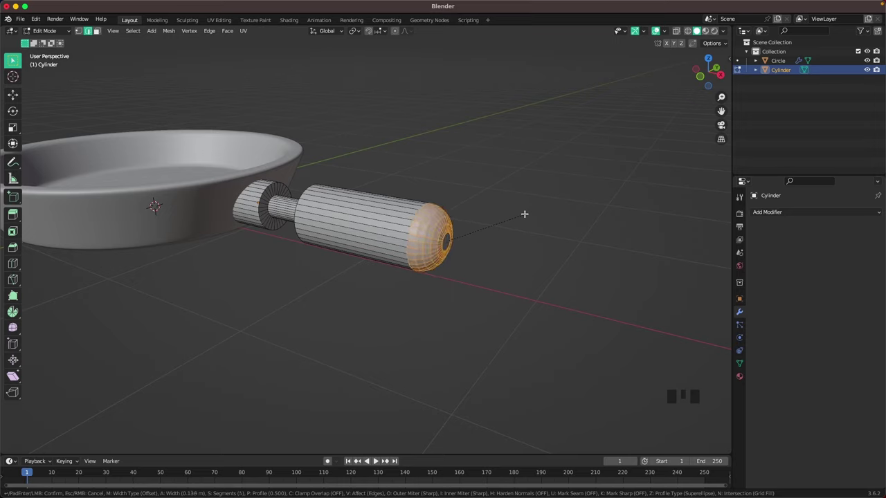
left_click(525, 213)
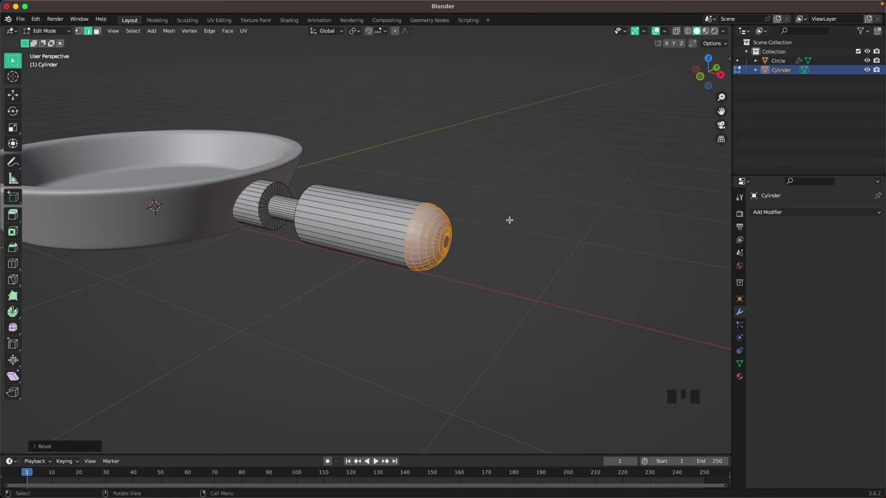
middle_click_drag(510, 219, 557, 232)
key("Tab")
scroll(484, 236, "down", 3)
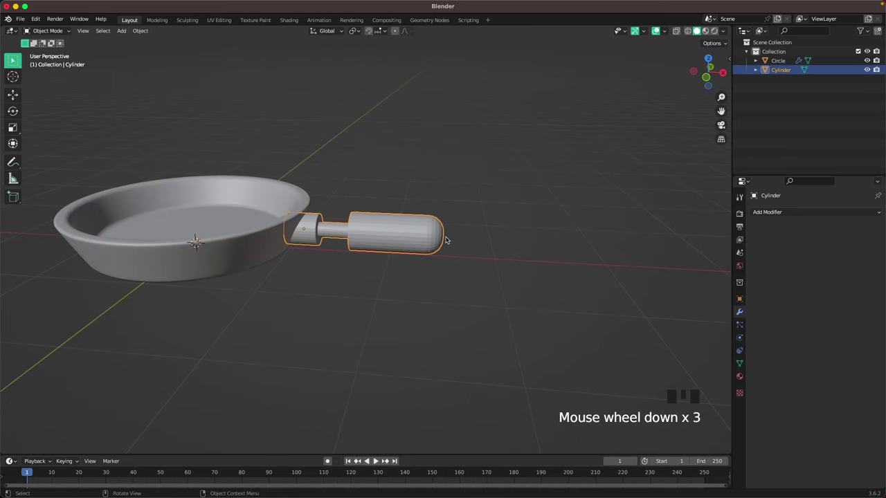
Scale the whole handle mesh down slightly in front view and shift the handle along X against the pan.
key("grave")
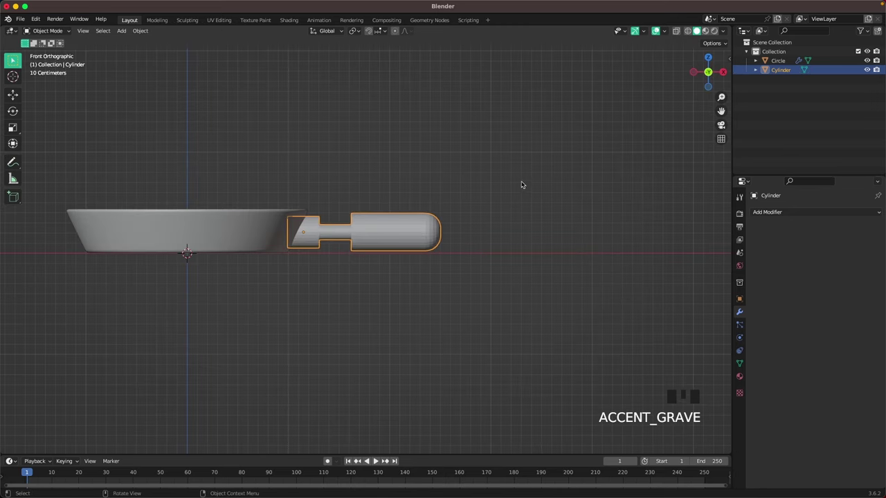
key("Tab")
key("a")
key("s")
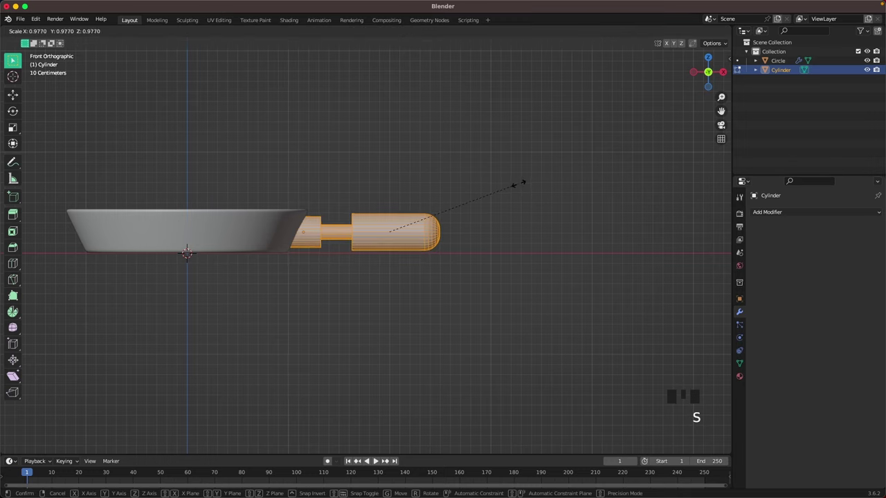
left_click(510, 186)
key("Tab")
key("g")
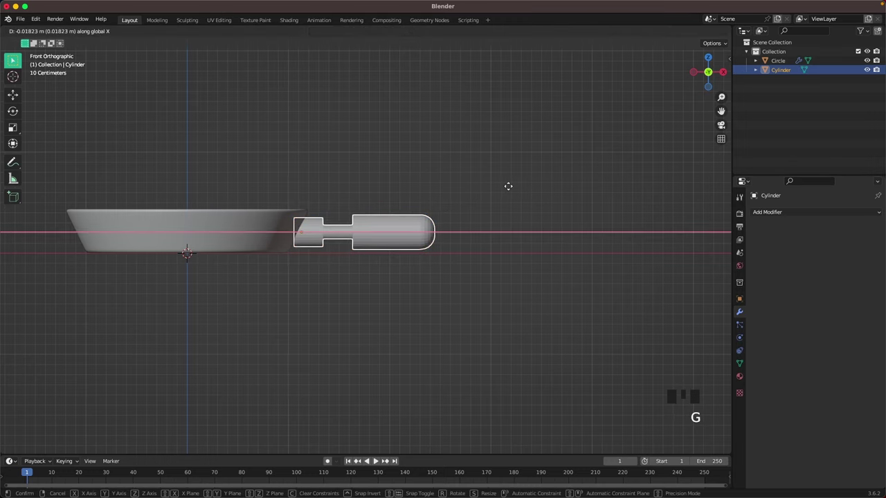
left_click(504, 190)
Turn on X-ray and select the handle's inner end face inside the pan wall in Edit Mode.
middle_click_drag(351, 213, 407, 264, "shift")
scroll(339, 261, "up", 2)
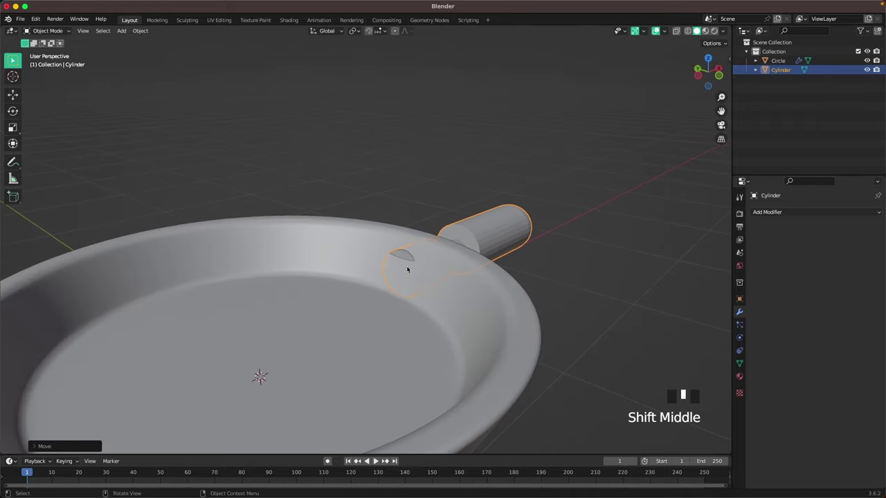
scroll(385, 266, "up", 1)
key("z")
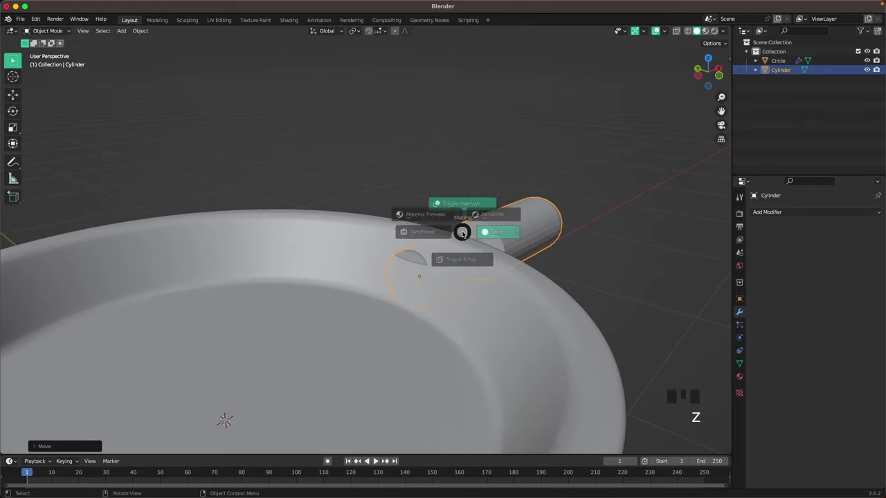
left_click(554, 314)
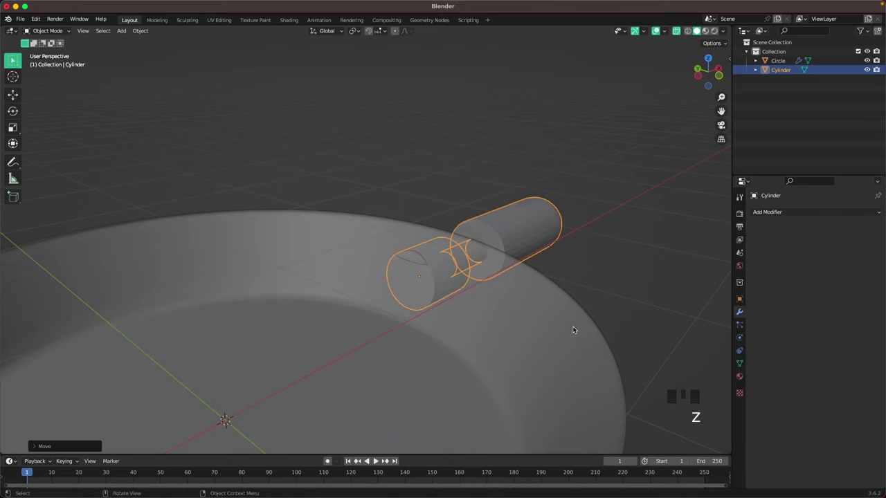
key("Tab")
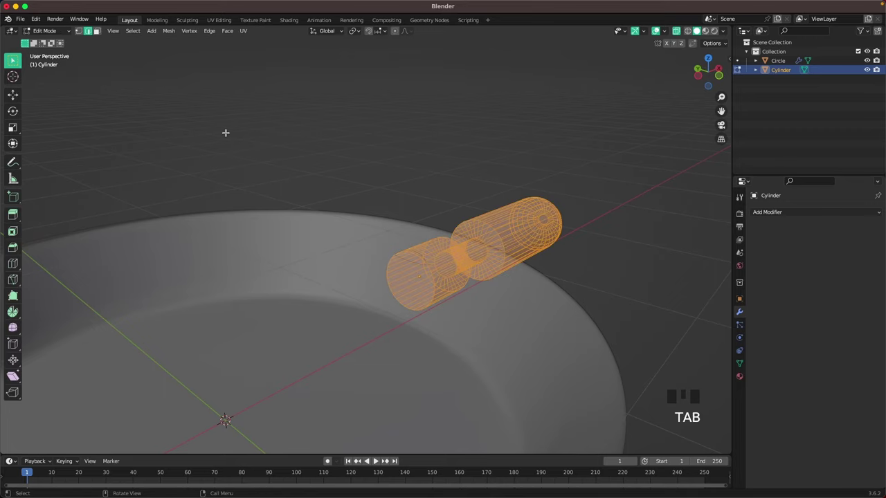
key("3")
left_click(416, 278)
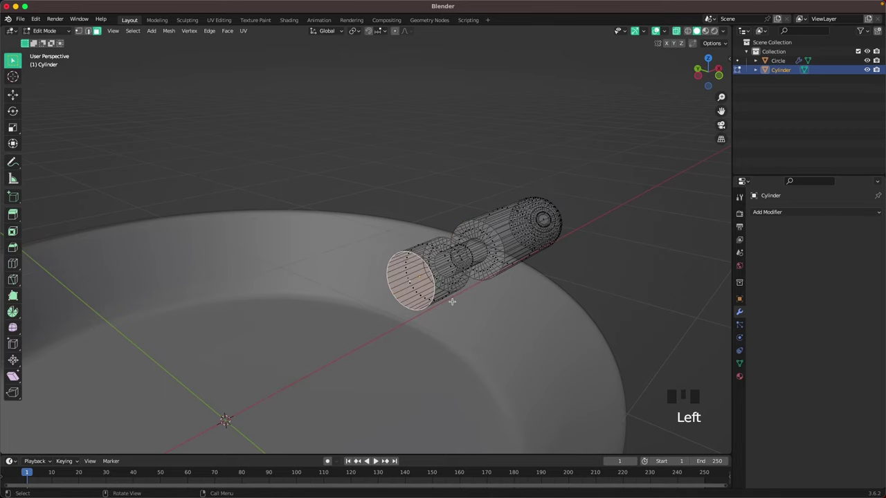
Rotate the inner end face in front view to follow the pan wall's slope and scale it up by about 1.12.
middle_click_drag(443, 299, 409, 276)
key("grave")
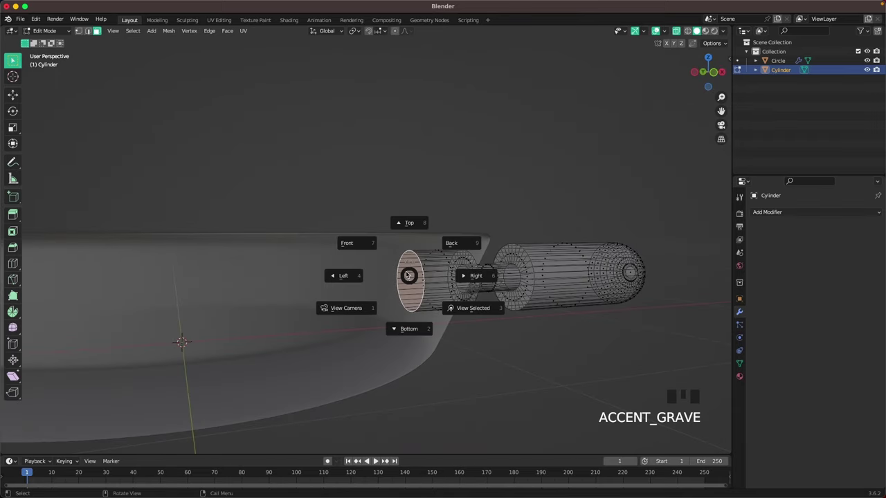
middle_click_drag(487, 263, 474, 262, "shift")
scroll(475, 261, "up", 2)
scroll(474, 262, "up", 1)
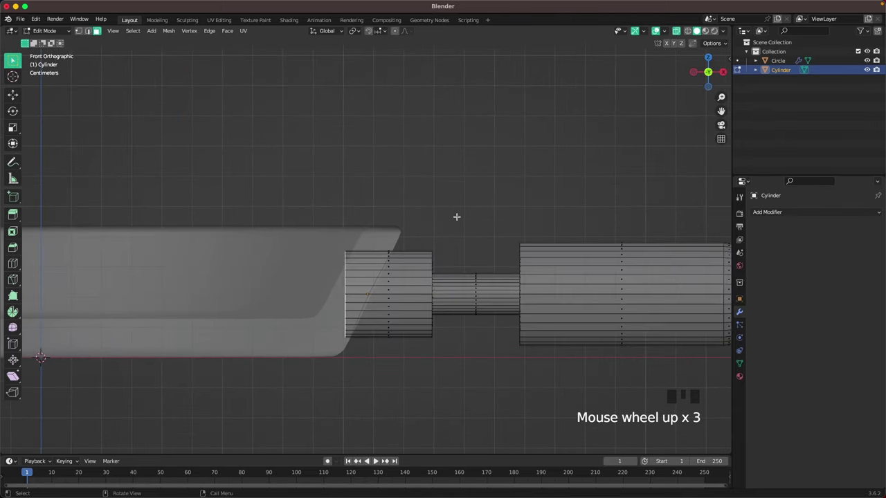
key("r")
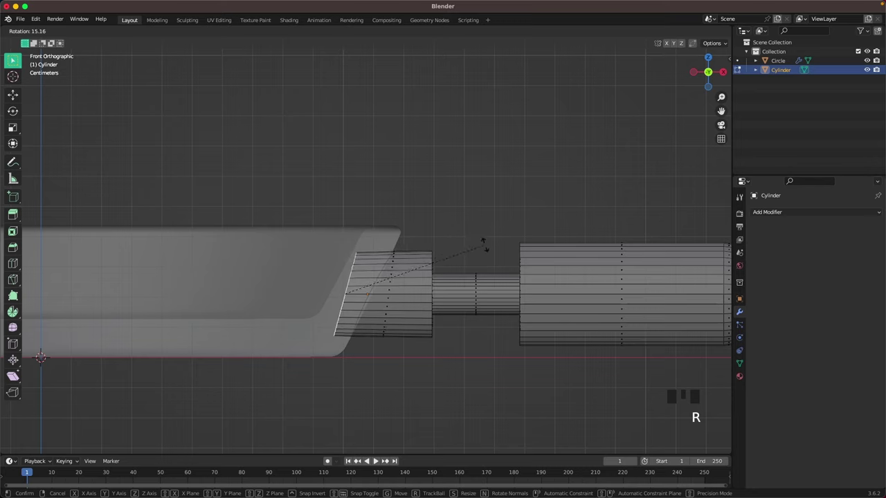
left_click(497, 267)
key("s")
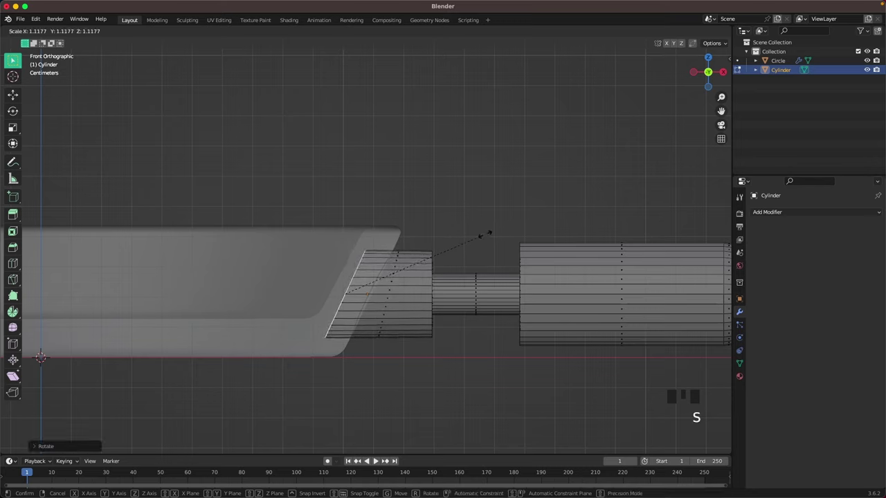
left_click(488, 234)
key("Tab")
Turn off X-ray to show the pan and handle in solid shading.
scroll(434, 228, "down", 5)
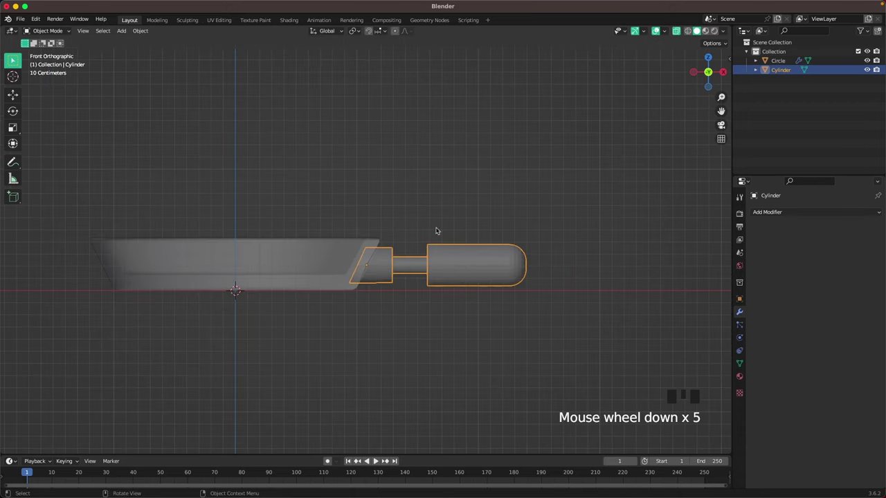
middle_click_drag(399, 223, 437, 254)
key("grave")
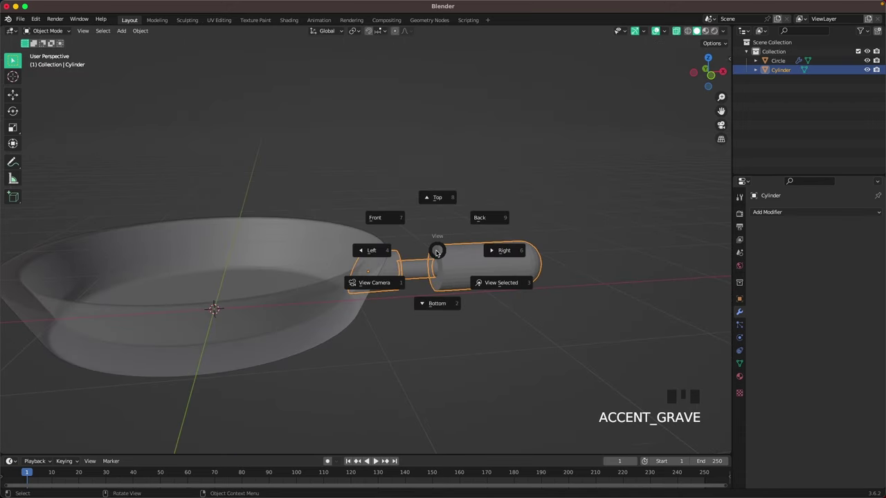
key("z")
left_click(444, 301)
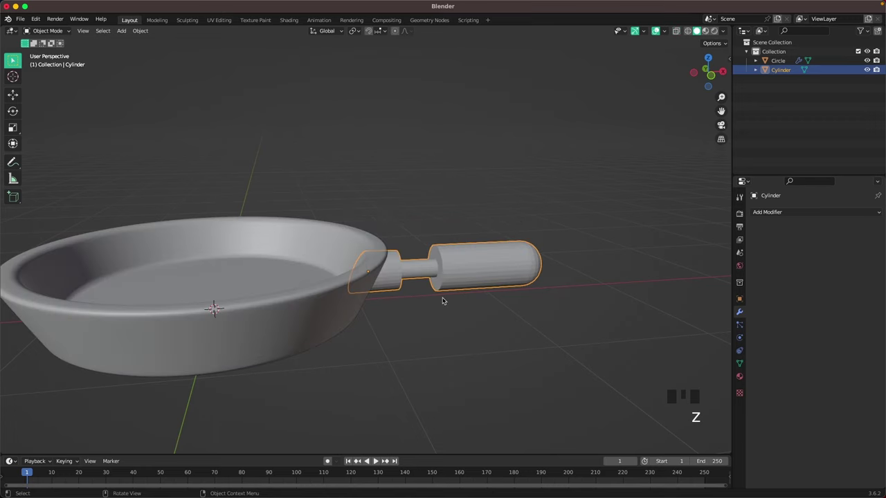
left_click(569, 299)
middle_click_drag(530, 311, 468, 279, "shift")
Add a Bevel modifier to the handle with 4 segments and an amount of 0.02 m.
left_click(471, 271)
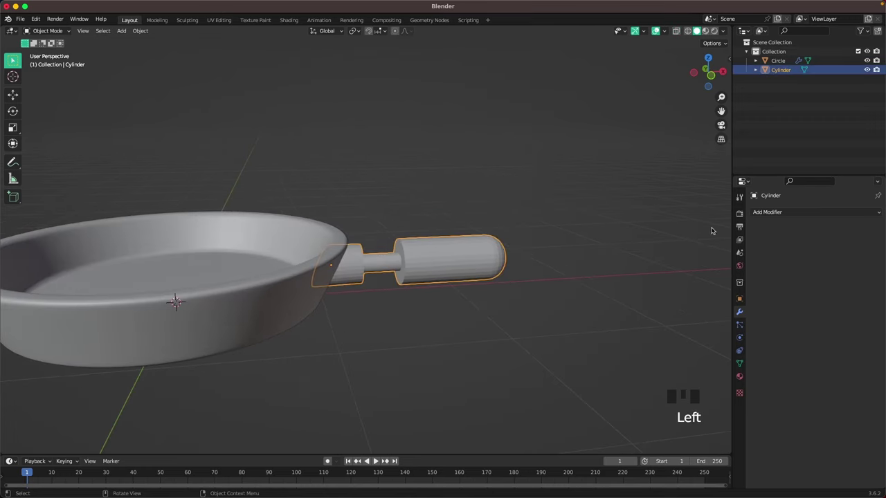
left_click(775, 213)
left_click(706, 247)
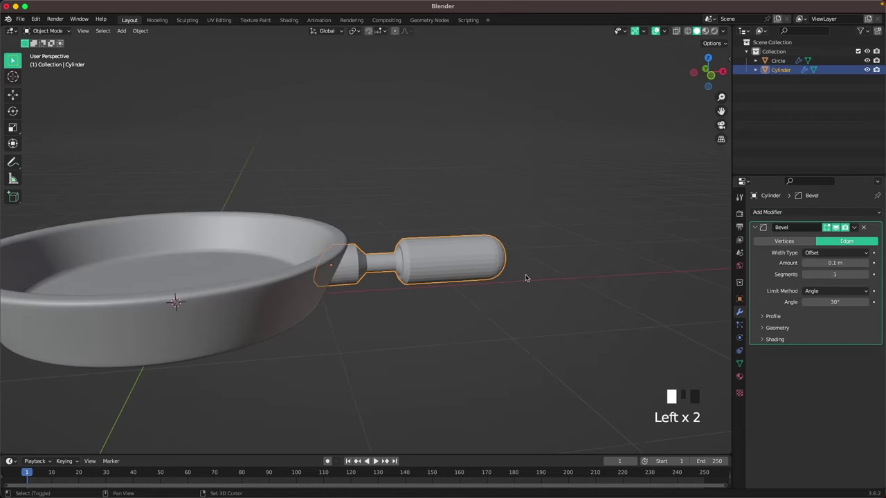
scroll(484, 278, "up", 3)
left_click(866, 274)
left_click(866, 275)
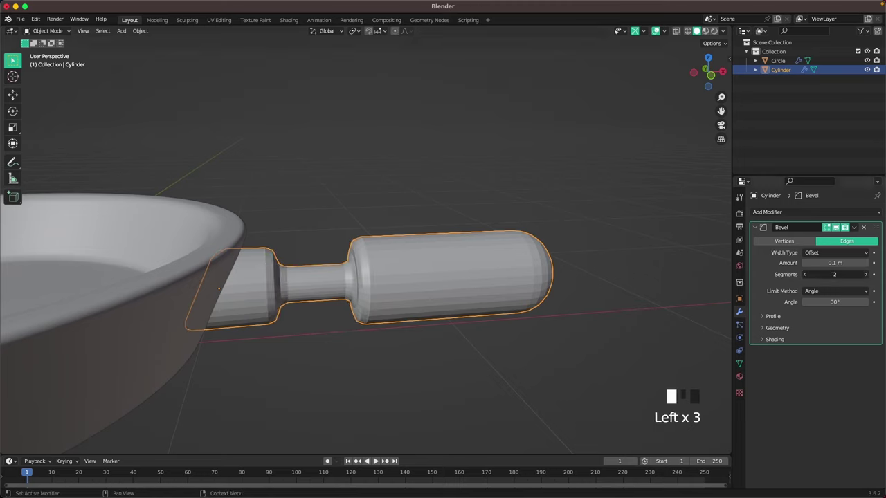
left_click(866, 275)
left_click(844, 263)
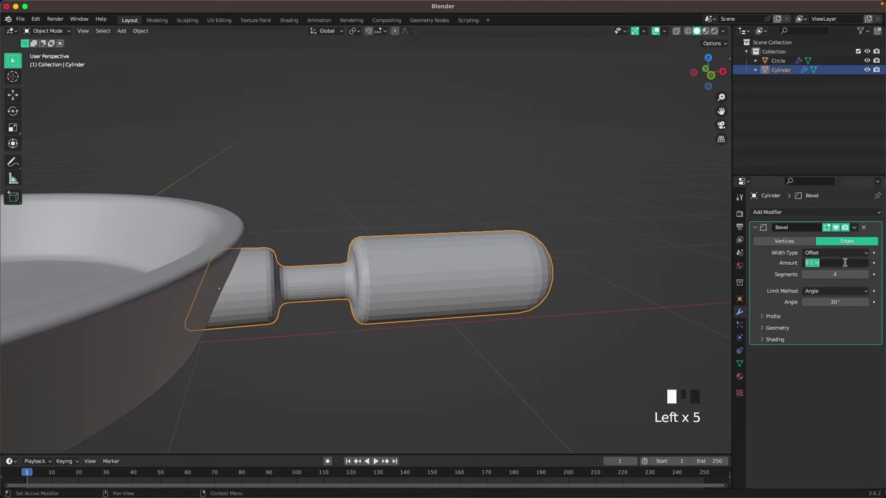
type(".02")
key("Return")
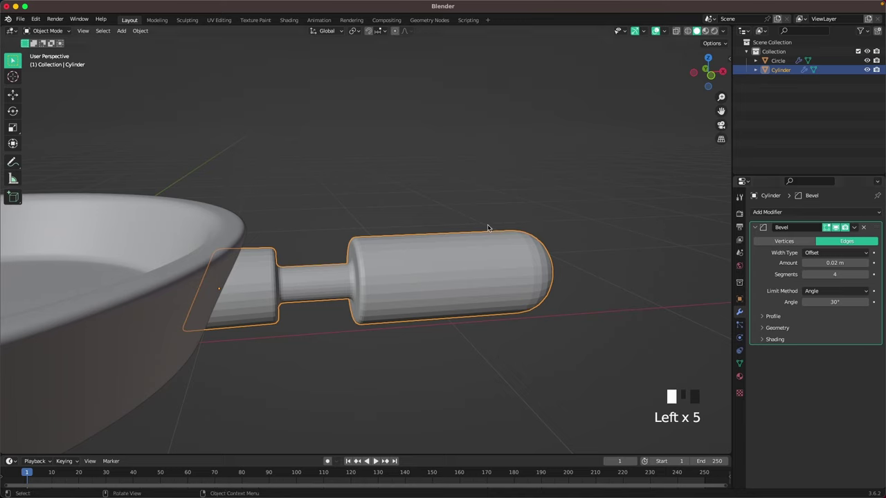
Add a Subdivision Surface modifier at level 2 to the handle and apply smooth shading.
key("ctrl+2")
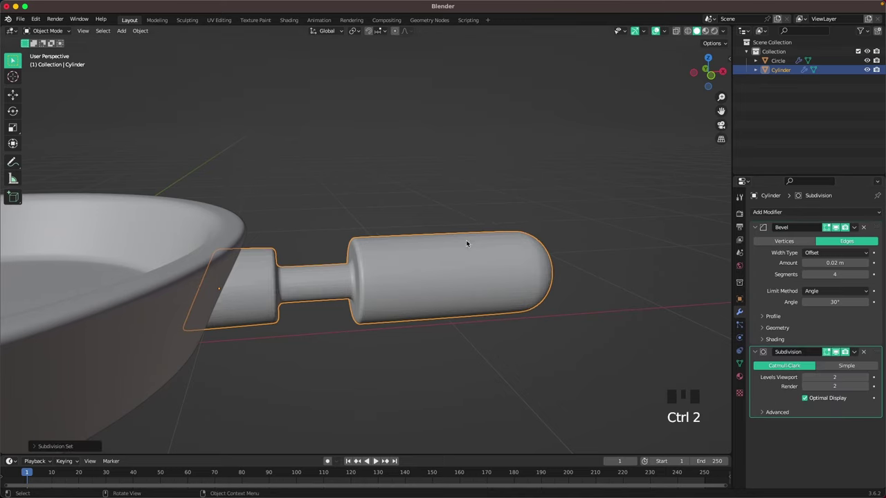
scroll(456, 256, "up", 2)
right_click(448, 274)
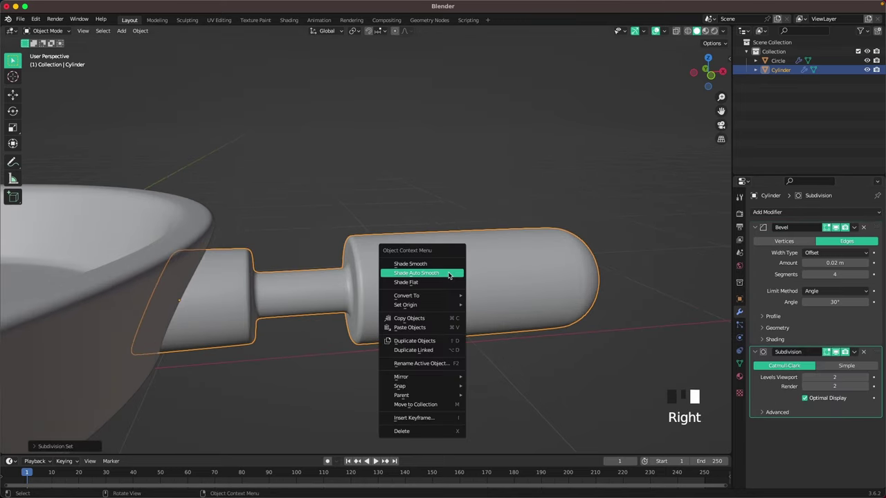
left_click(399, 217)
middle_click_drag(399, 217, 436, 257)
scroll(356, 263, "down", 6)
middle_click_drag(436, 257, 508, 263, "shift")
scroll(489, 295, "down", 2)
Scale the entire handle mesh up uniformly in Y and Z to thicken it, excluding the X axis.
left_click(507, 252)
key("Tab")
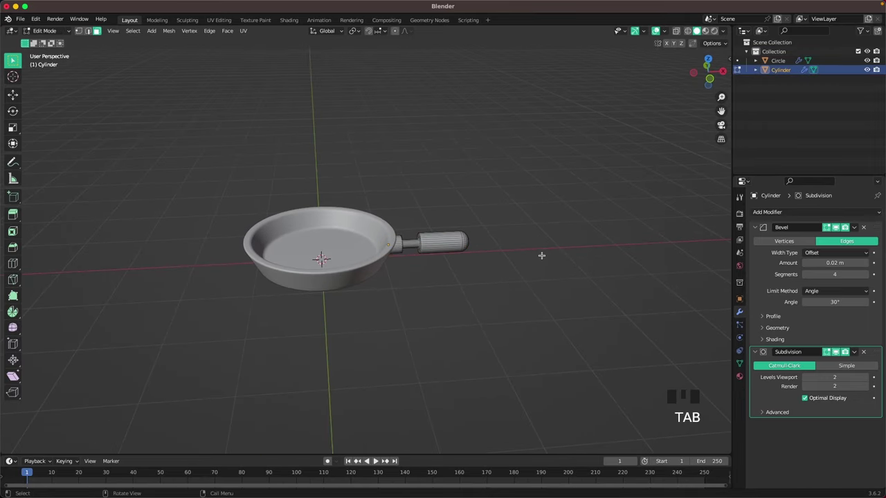
scroll(540, 256, "up", 2)
key("a")
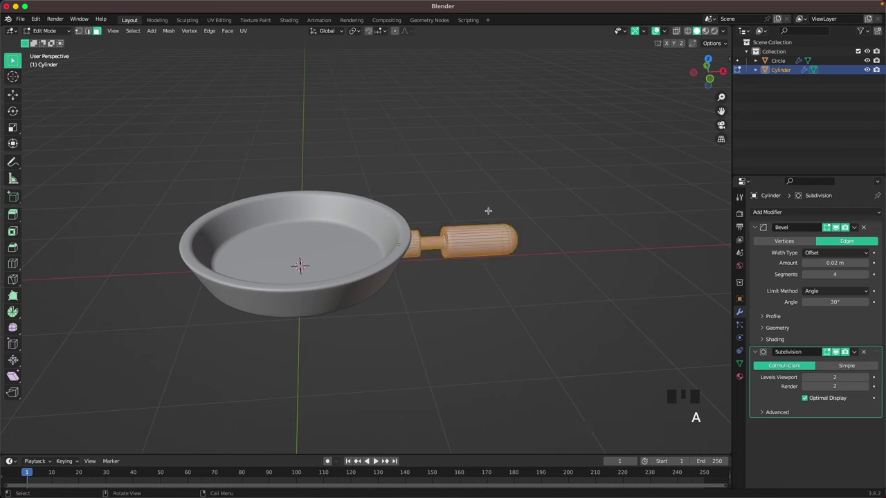
key("s")
key("shift+x")
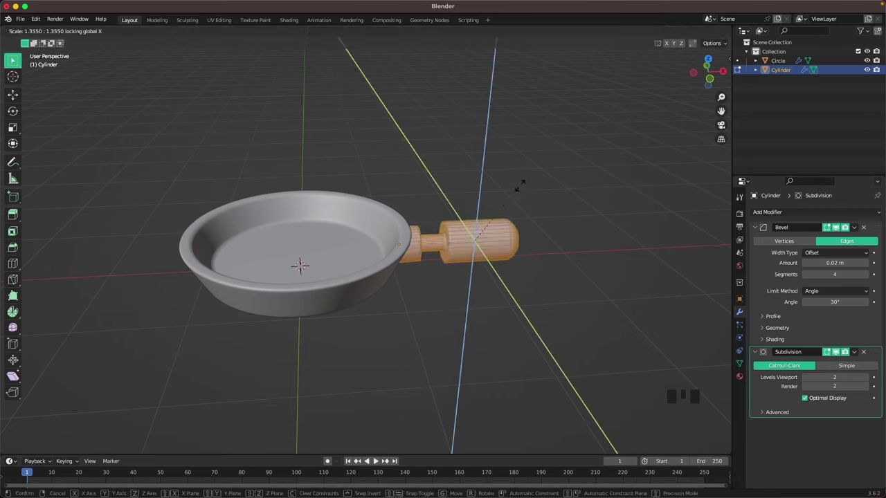
left_click(517, 189)
Stretch the handle mesh slightly along X, and move the handle object outward along X from the pan.
key("s")
key("x")
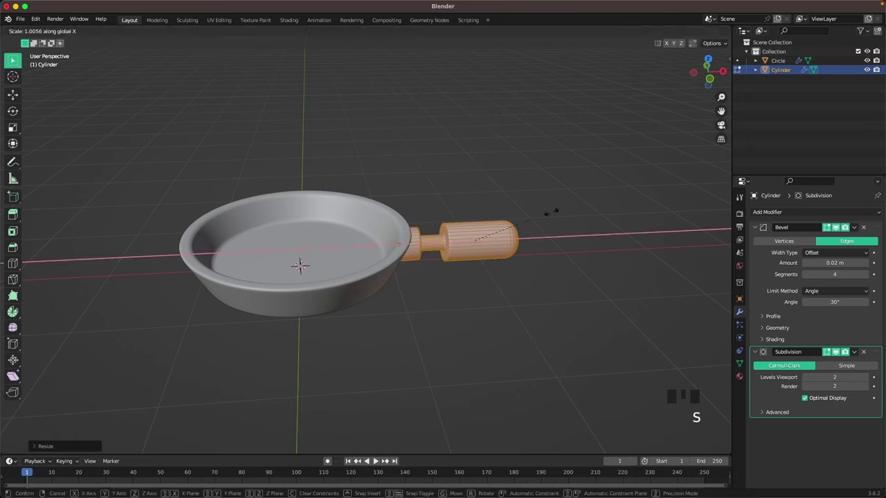
left_click(547, 210)
key("Tab")
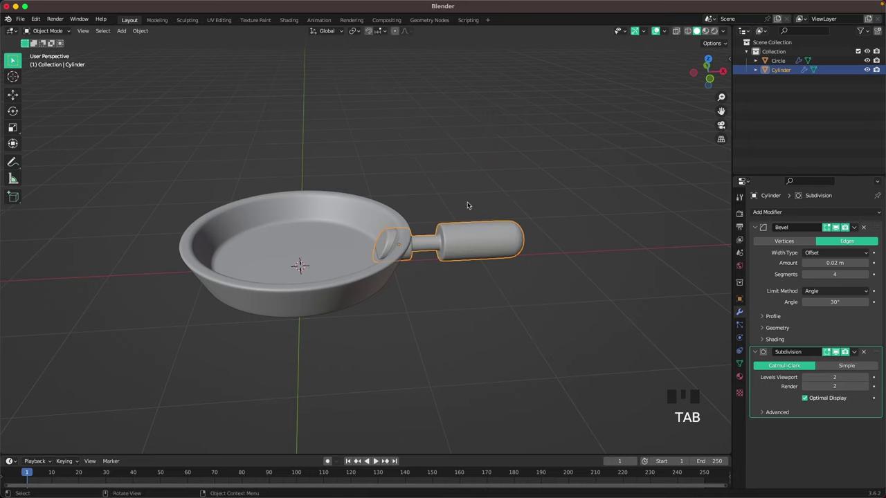
key("g")
key("x")
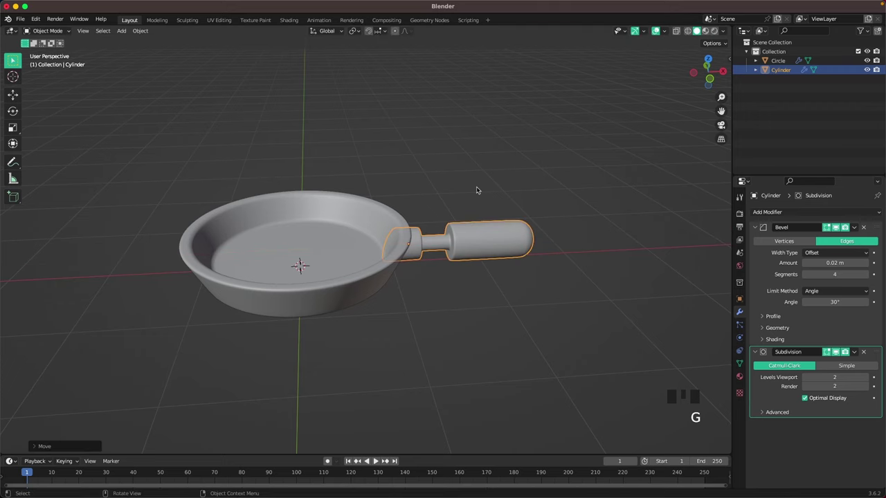
left_click(479, 197)
scroll(491, 268, "down", 2)
middle_click_drag(468, 234, 512, 262)
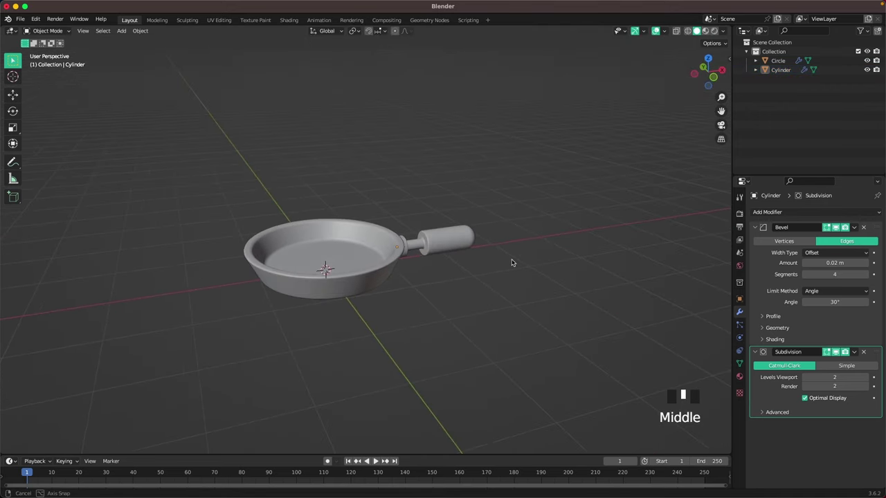
Fine-tune the handle's length by scaling its whole mesh along X once more.
left_click(453, 243)
key("Tab")
key("a")
key("s")
key("x")
left_click(532, 220)
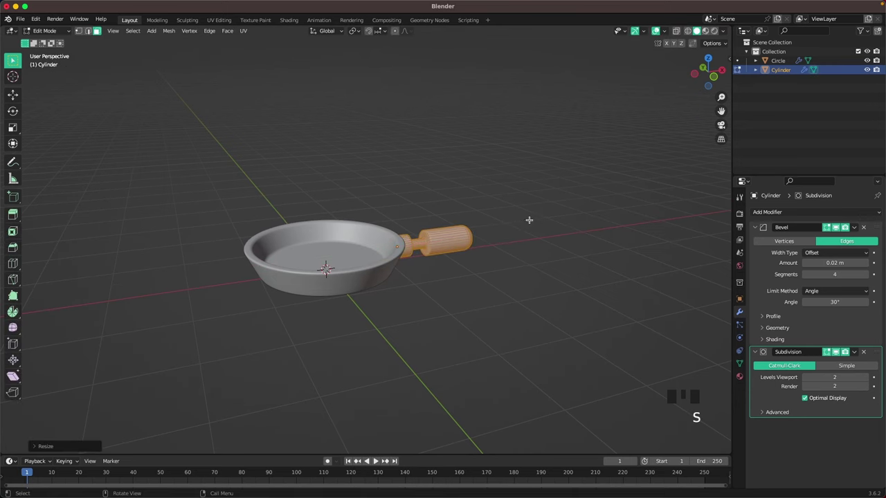
key("Tab")
In front view, move the handle along X so its slanted inner end meets the pan's side wall.
middle_click_drag(528, 219, 491, 245)
key("grave")
left_click(433, 203)
scroll(547, 229, "up", 7)
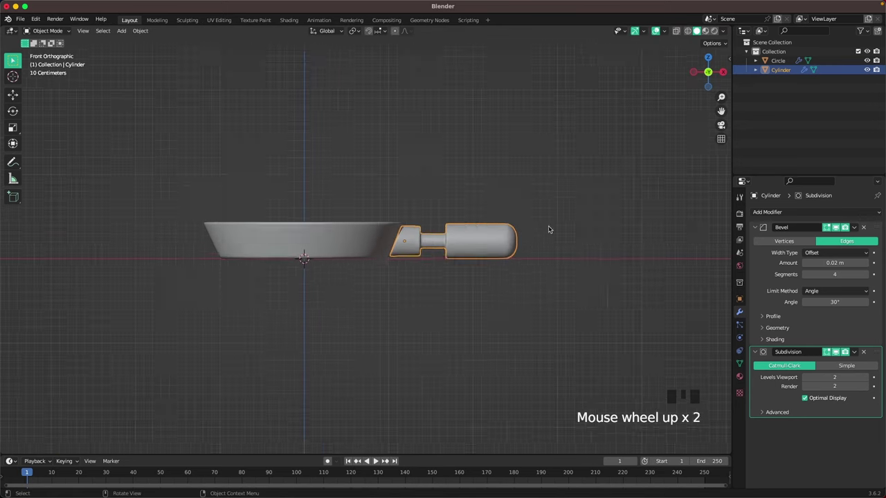
key("g")
key("x")
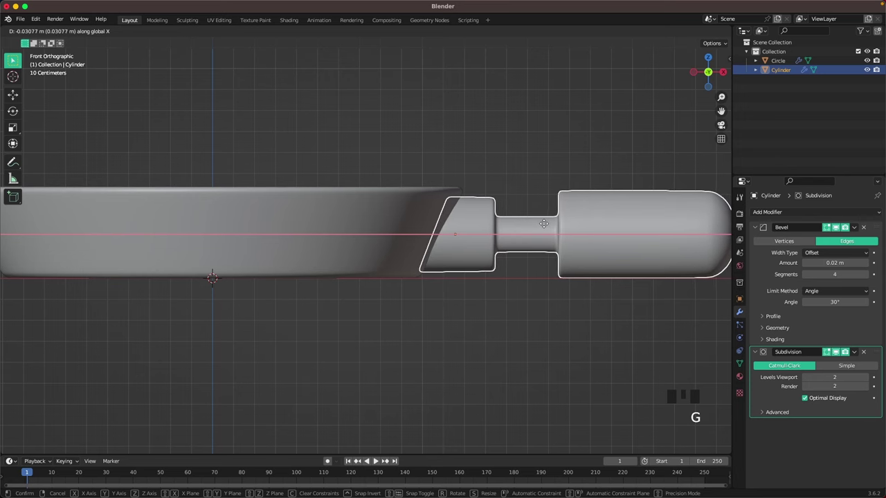
left_click(518, 148)
scroll(368, 214, "down", 5)
middle_click_drag(368, 214, 382, 253)
scroll(405, 260, "down", 4)
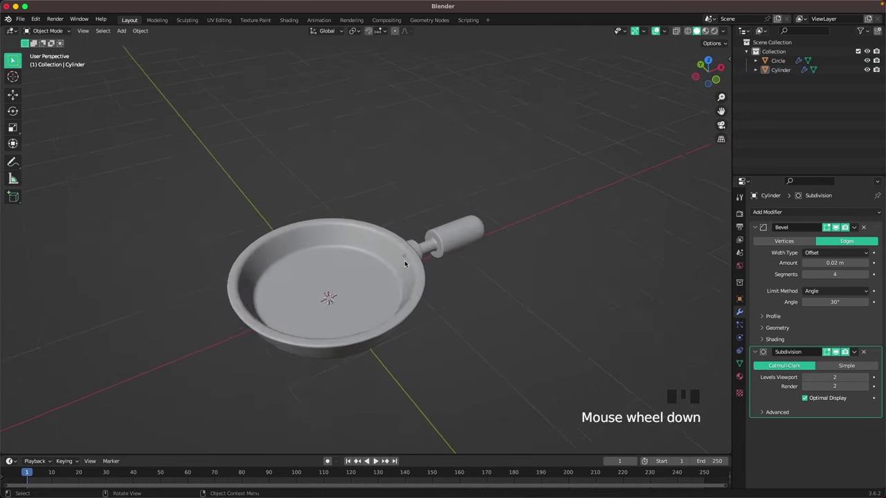
middle_click_drag(415, 290, 443, 284)
scroll(444, 283, "up", 1)
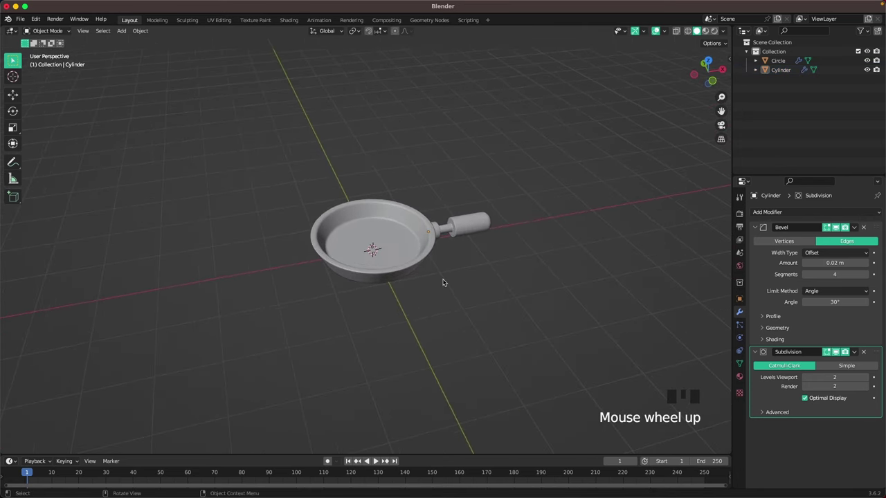
scroll(377, 260, "up", 2)
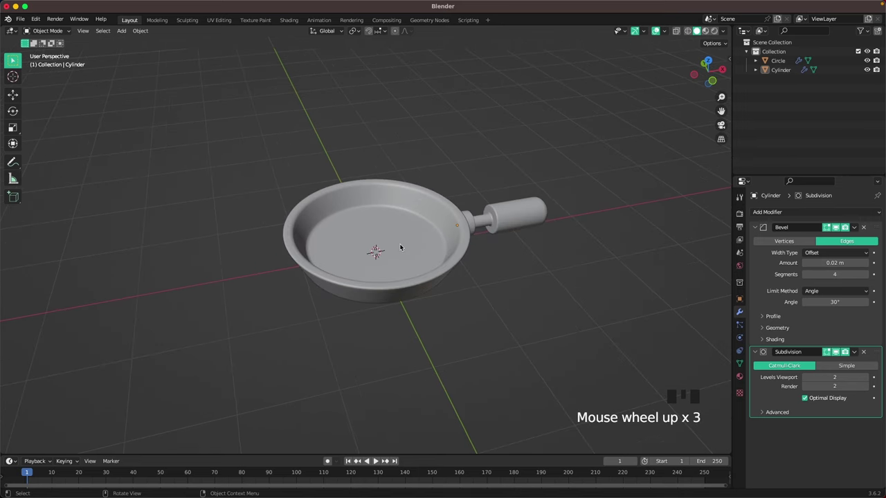
Snap the 3D cursor to the pan's inner bottom face and deselect the pan in Object Mode.
left_click(397, 264)
key("Tab")
left_click(389, 235)
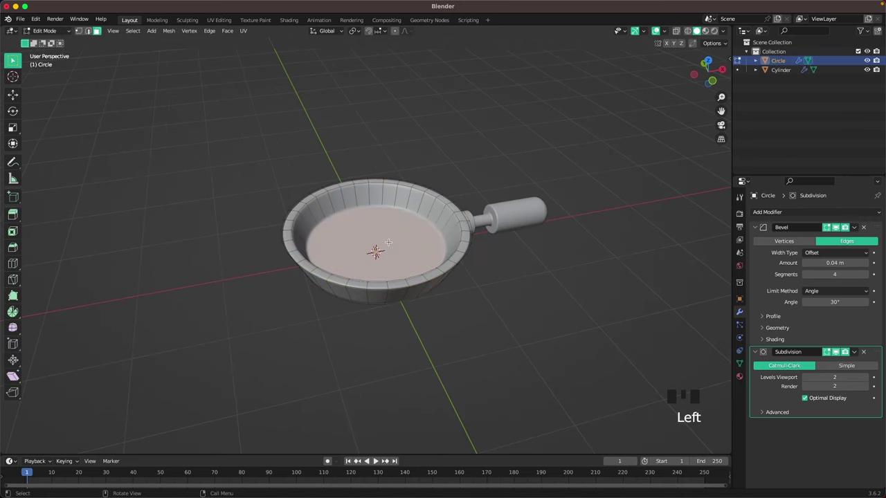
mouse_move(389, 239)
middle_mouse_down()
mouse_move(251, 286)
mouse_move(374, 270)
mouse_move(384, 228)
middle_mouse_up()
key("shift+s")
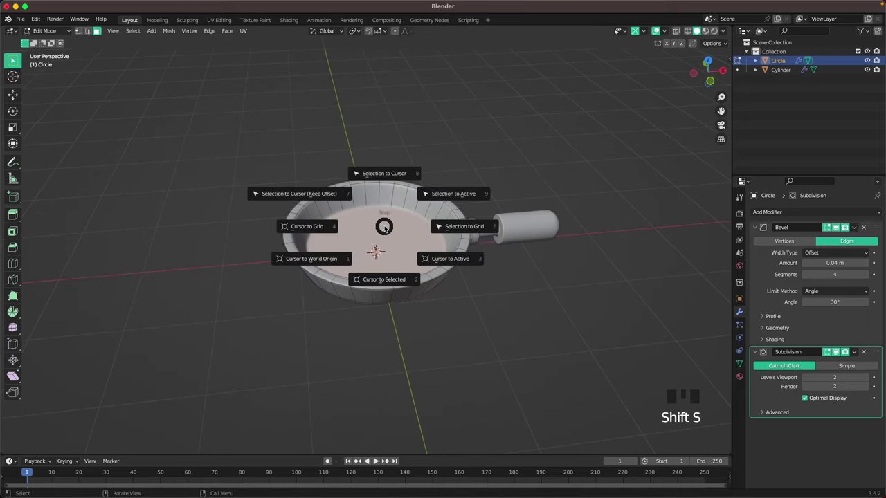
left_click(389, 279)
key("Tab")
left_click(488, 308)
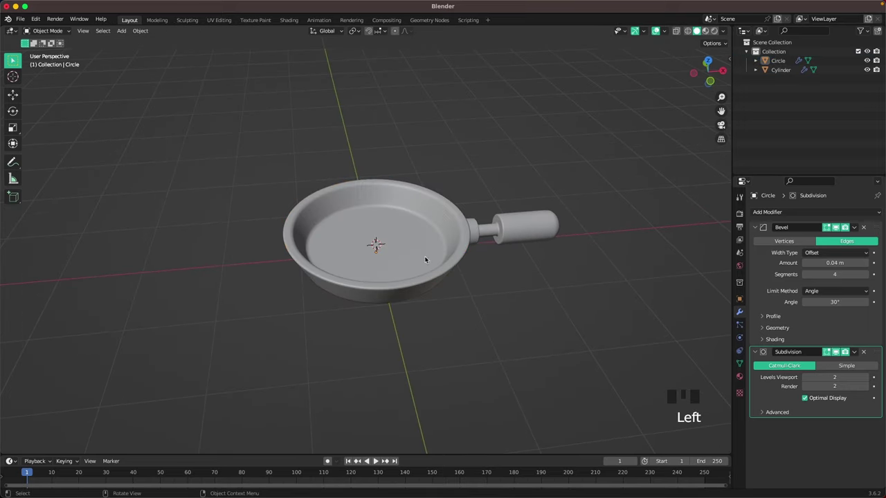
Add a plane at the 3D cursor and raise it along Z above the pan.
key("shift+a")
mouse_move(371, 212)
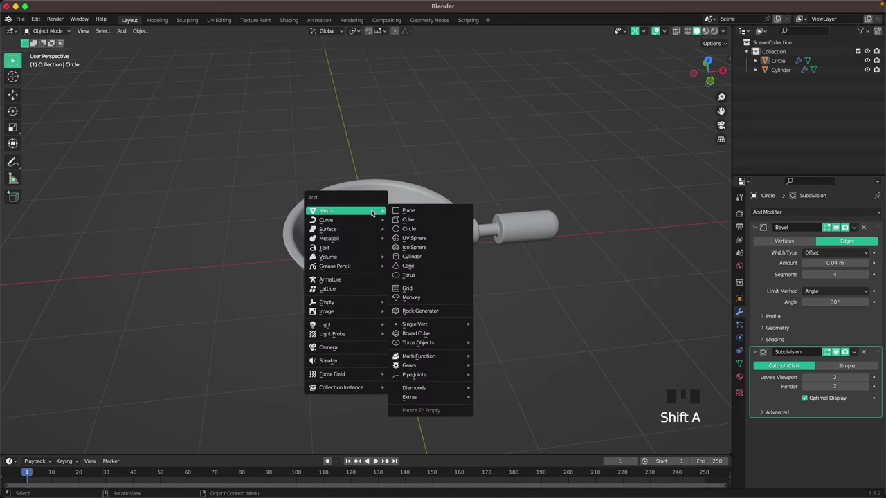
left_click(428, 213)
key("g")
key("z")
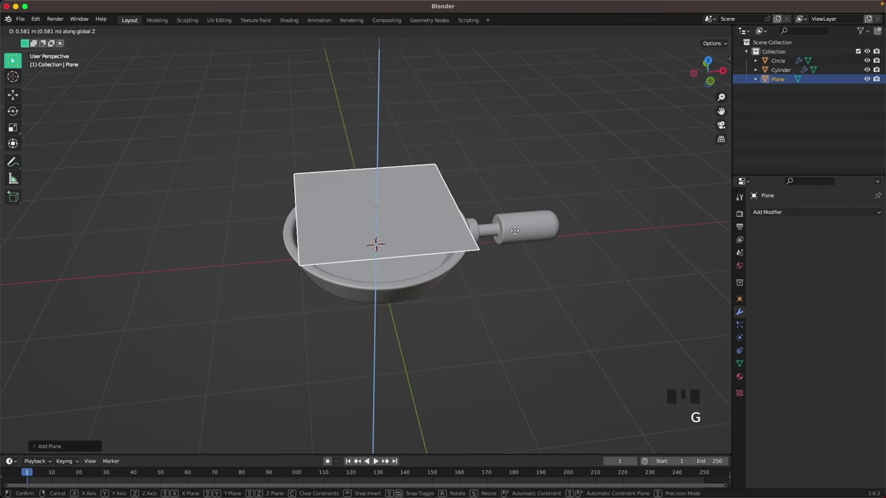
left_click(516, 210)
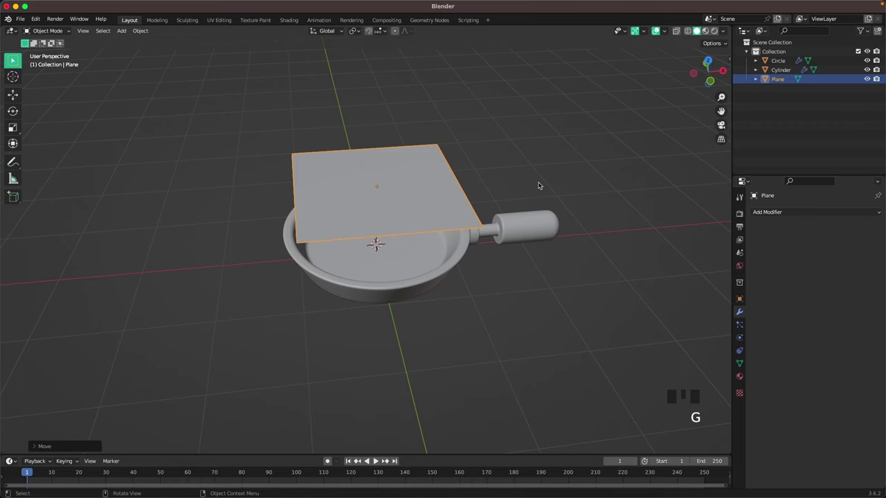
Divide the plane into four quarters with two centred, perpendicular loop cuts.
key("Tab")
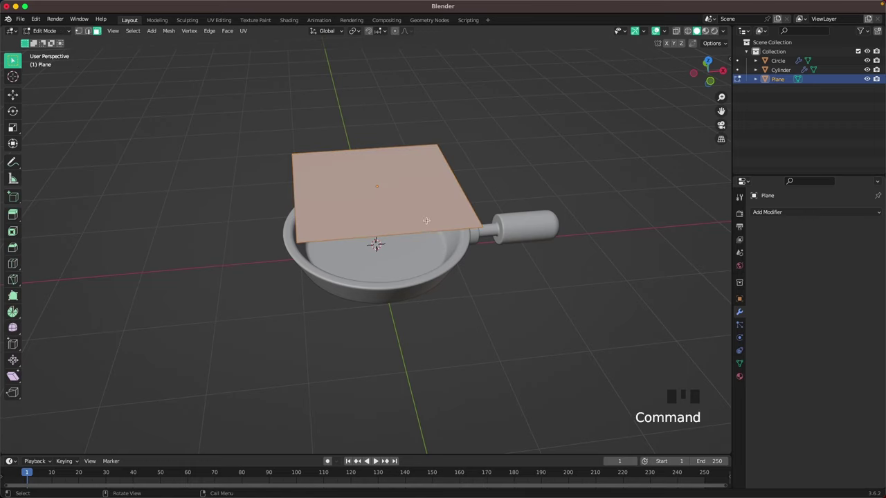
key("super+r")
left_click(414, 226)
right_click(415, 222)
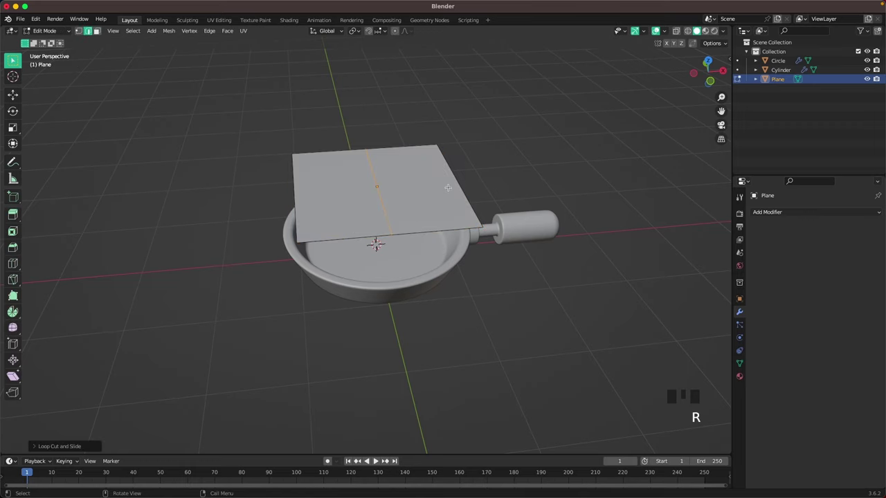
key("super+r")
left_click(462, 189)
right_click(465, 190)
Scale the whole plane mesh down so it fits within the pan's rim.
key("a")
key("s")
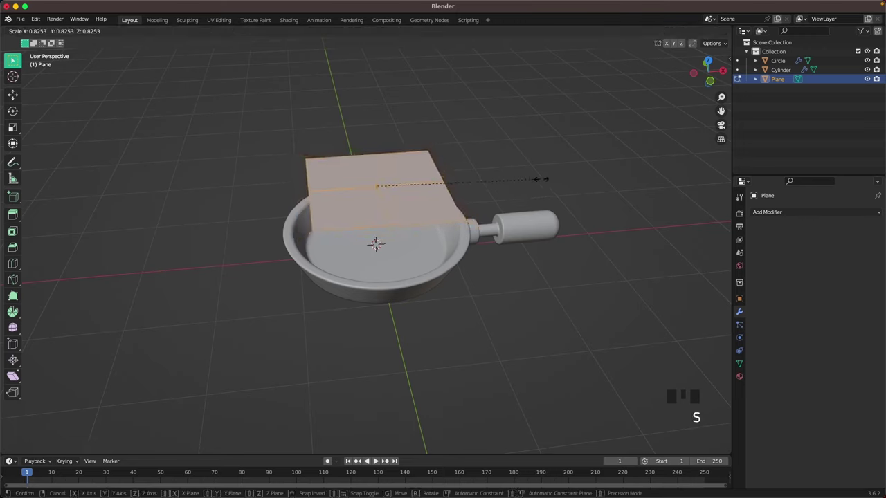
left_click(428, 196)
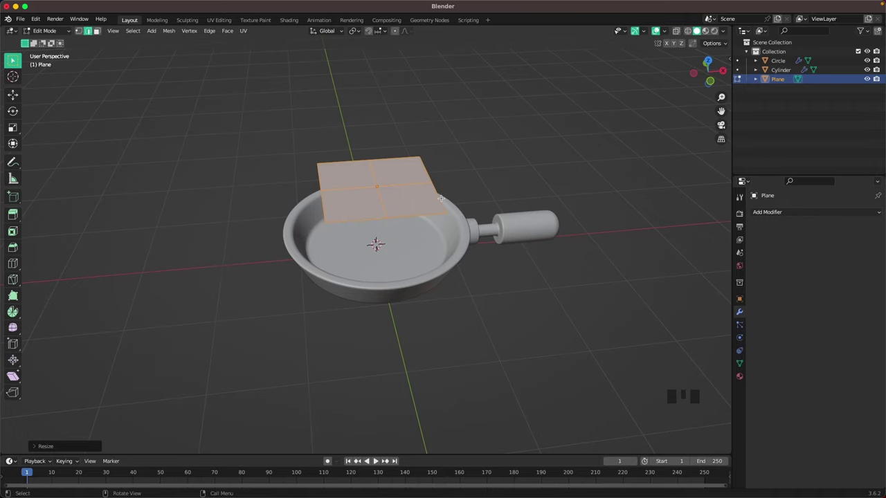
In top view with vertex selection, pull the plane's two corners farthest from the handle inward to round that side.
key("grave")
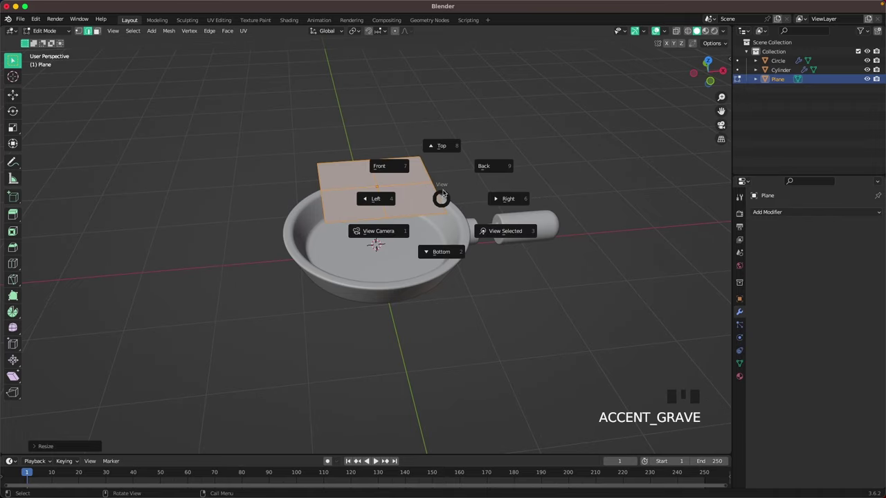
left_click(443, 160)
scroll(476, 234, "up", 2)
middle_click_drag(477, 234, 477, 245, "shift")
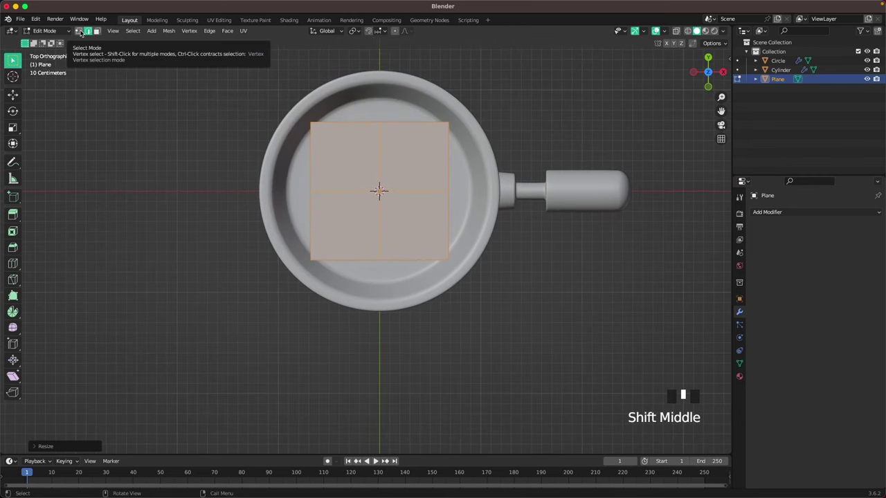
left_click(80, 33)
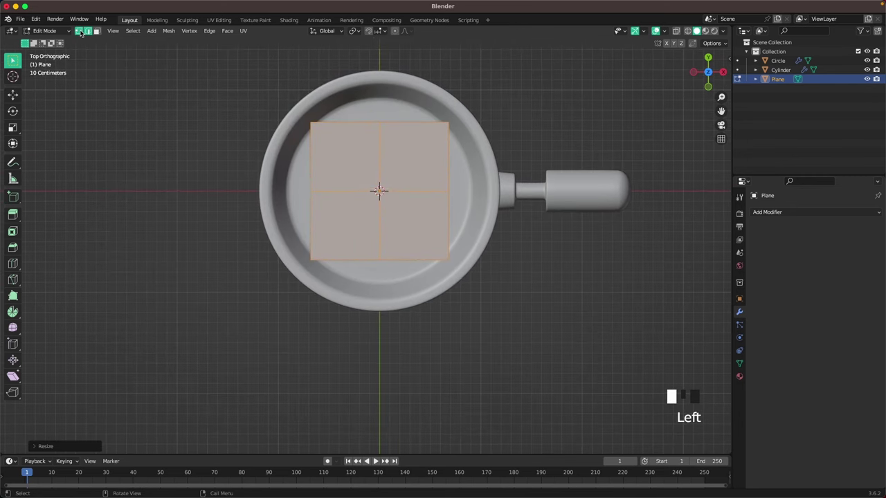
left_click(296, 103)
key("g")
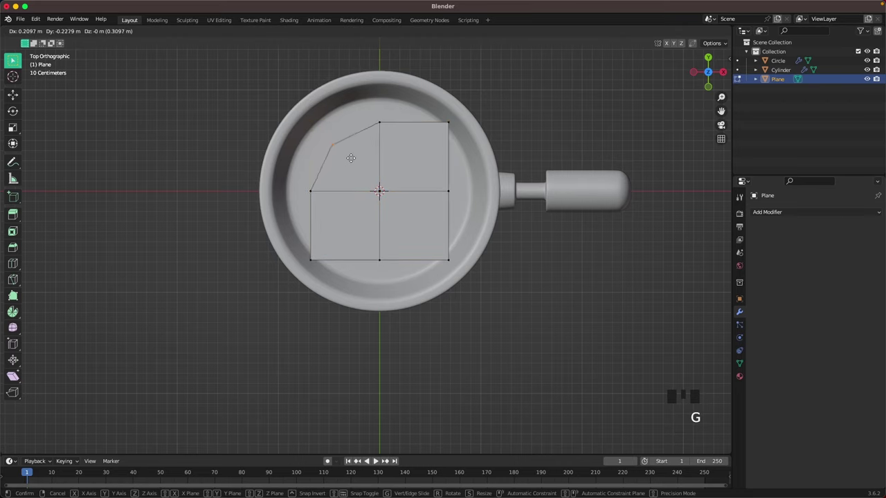
left_click(349, 162)
left_click(308, 256)
key("g")
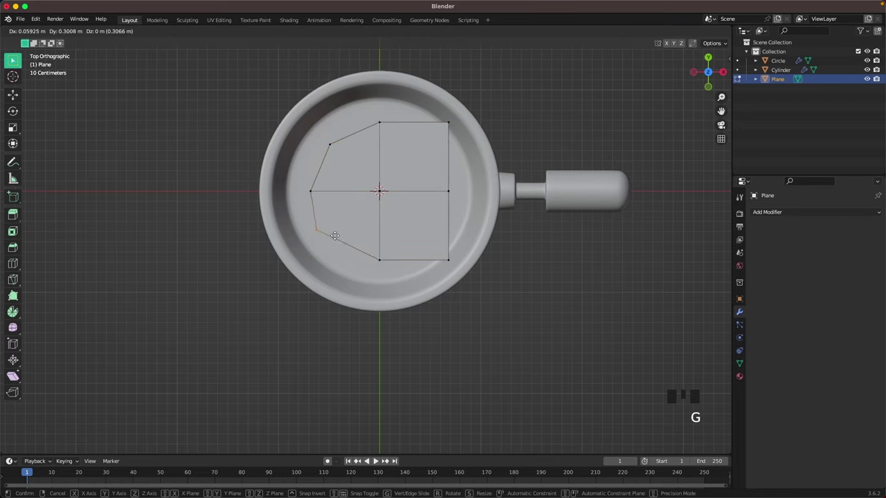
left_click(335, 236)
Reposition the three vertices on the plane's handle side and the lower middle vertex to form an irregular blob outline.
left_click(446, 123)
key("g")
left_click(457, 186)
left_click(448, 191)
key("g")
left_click(468, 207)
left_click(449, 267)
key("g")
left_click(451, 275)
left_click(371, 255)
key("g")
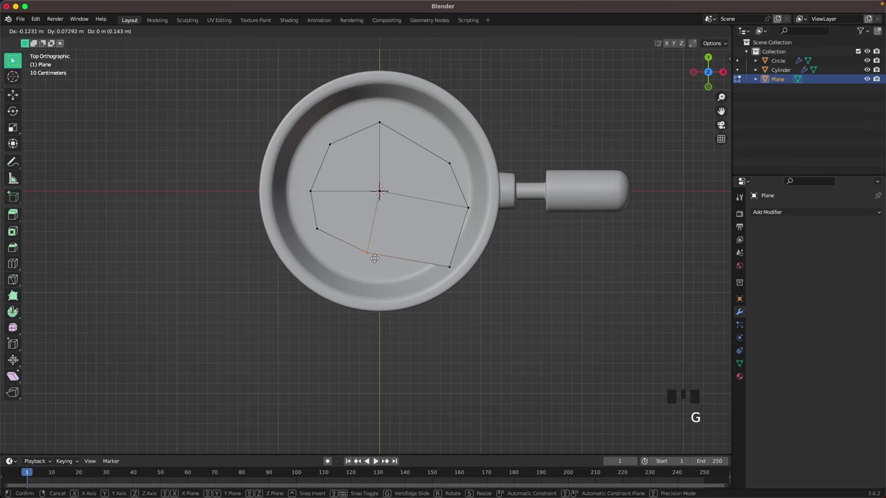
left_click(375, 258)
Add a Subdivision Surface modifier at level 2 to the plane and extrude its whole mesh slightly upward.
key("Tab")
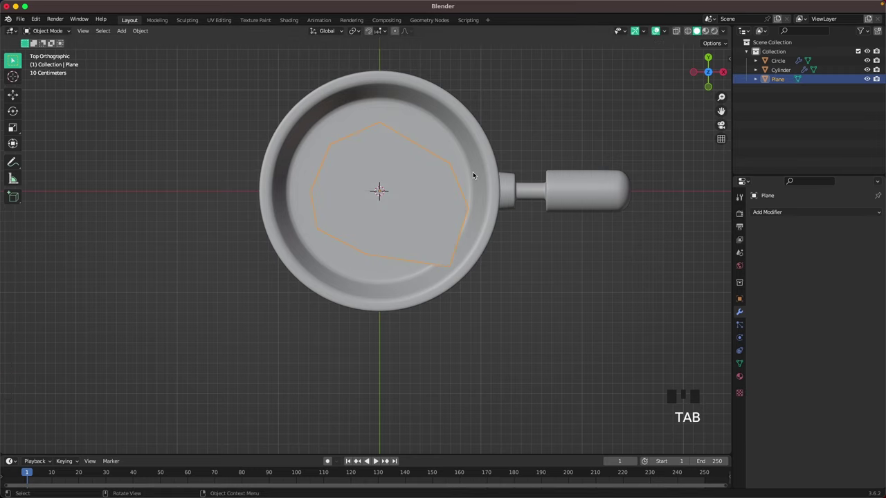
key("ctrl+2")
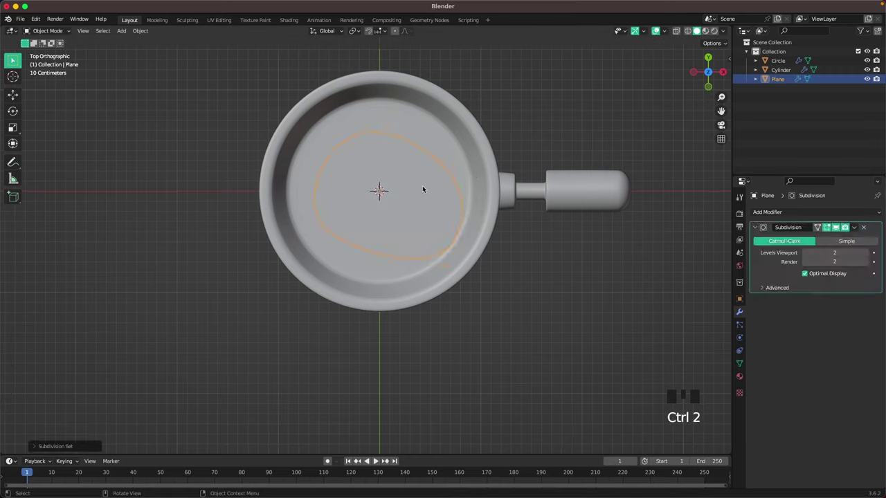
middle_click_drag(454, 200, 457, 148)
key("Tab")
scroll(504, 167, "up", 1)
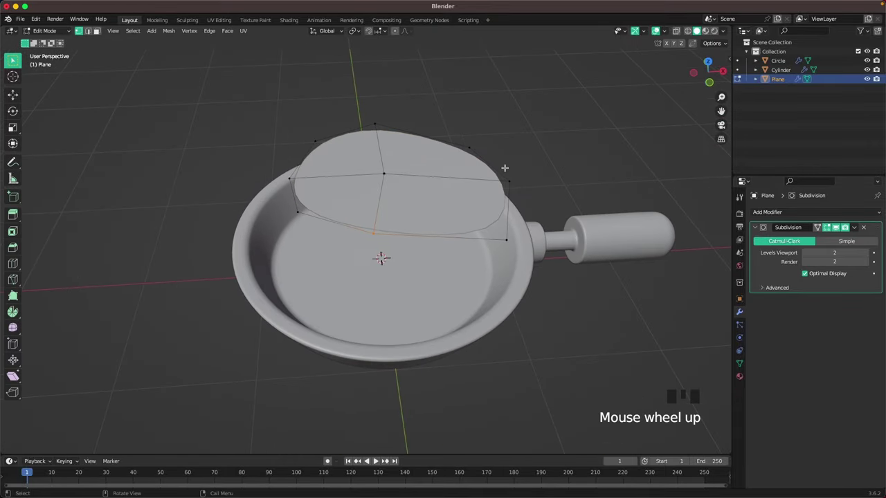
middle_click_drag(515, 165, 477, 186, "shift")
key("a")
scroll(501, 183, "up", 1)
key("e")
left_click(510, 176)
Add a loop cut around the extruded side wall and slide it toward the lower edge to sharpen the base.
scroll(288, 208, "up", 2)
key("super+r")
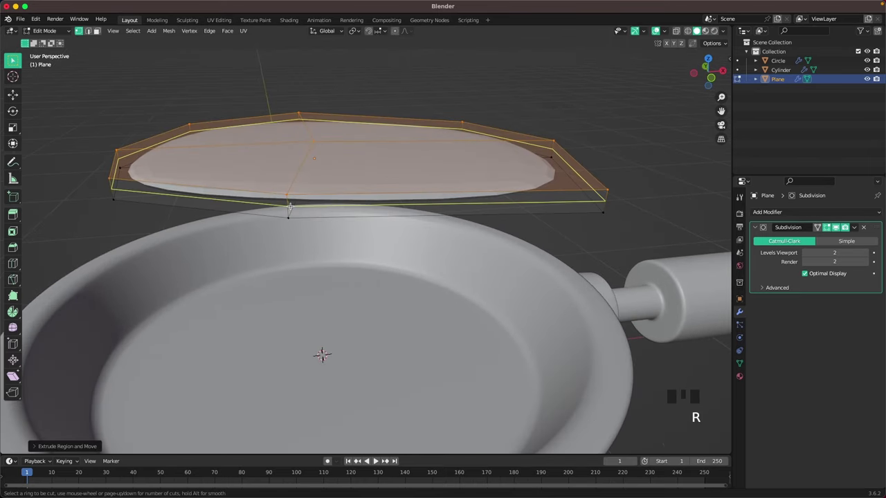
left_click(289, 207)
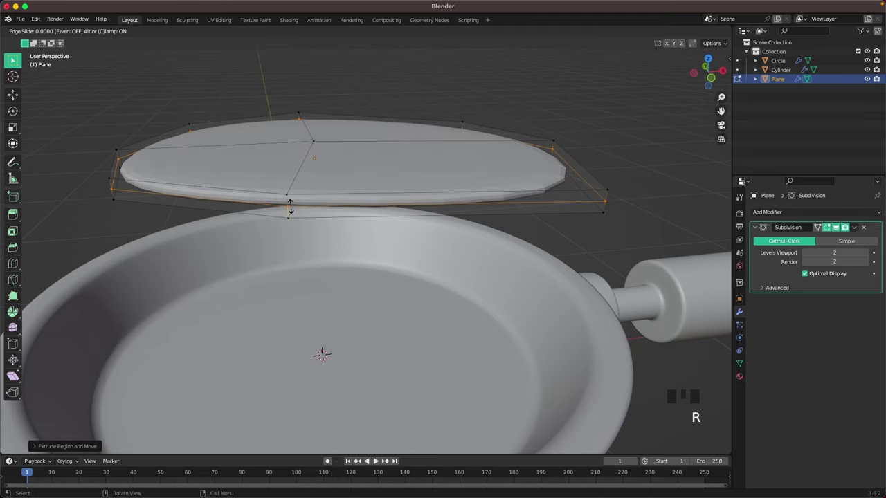
left_click(295, 216)
key("Tab")
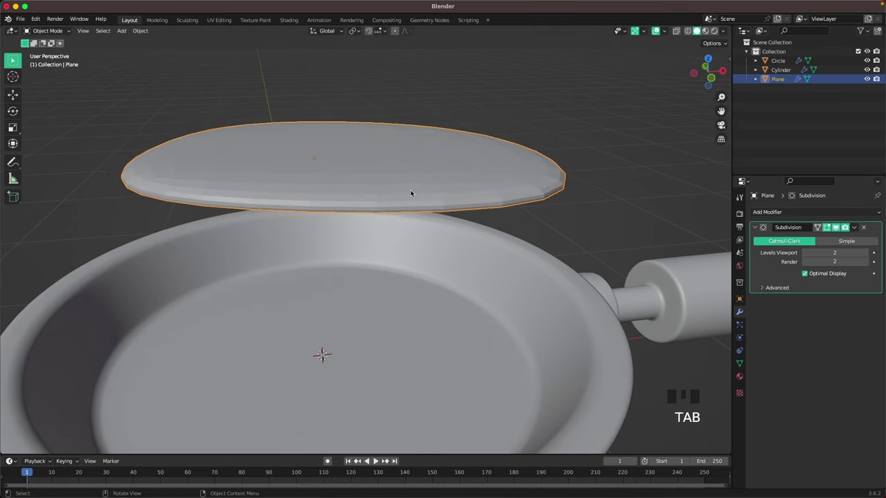
Raise the flat food piece's Subdivision modifier to 3 levels for viewport and render, and shade it smooth.
middle_click_drag(411, 192, 684, 206)
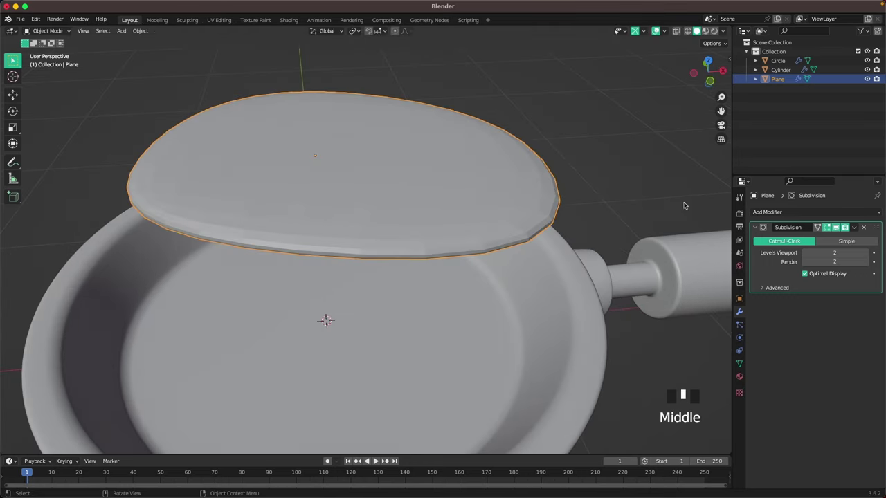
left_click(867, 254)
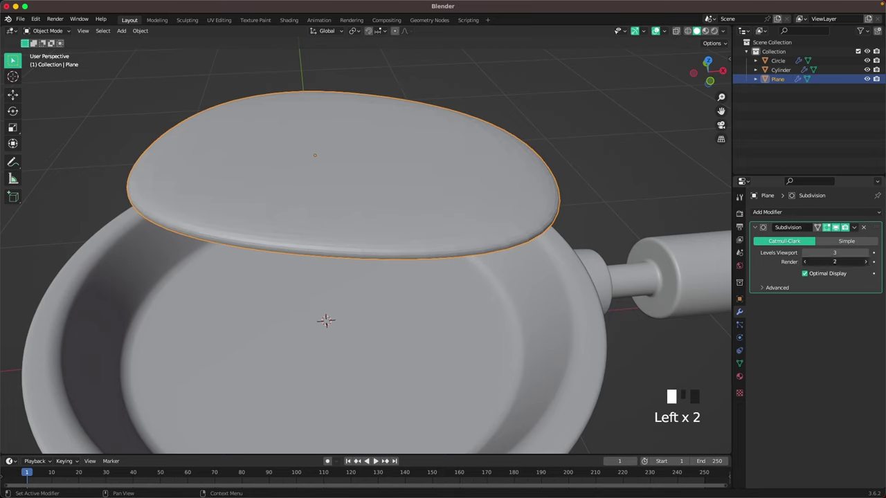
scroll(395, 209, "down", 2)
right_click(395, 210)
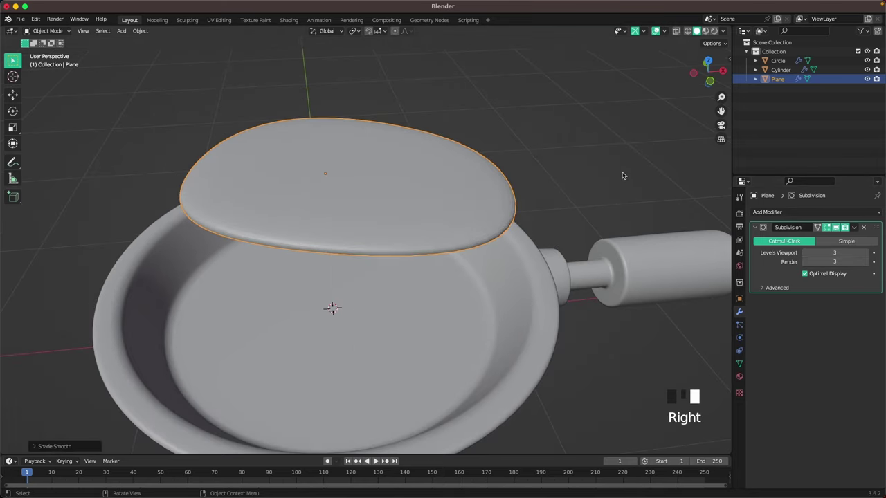
left_click(395, 252)
middle_click_drag(395, 252, 357, 219)
scroll(357, 219, "down", 2)
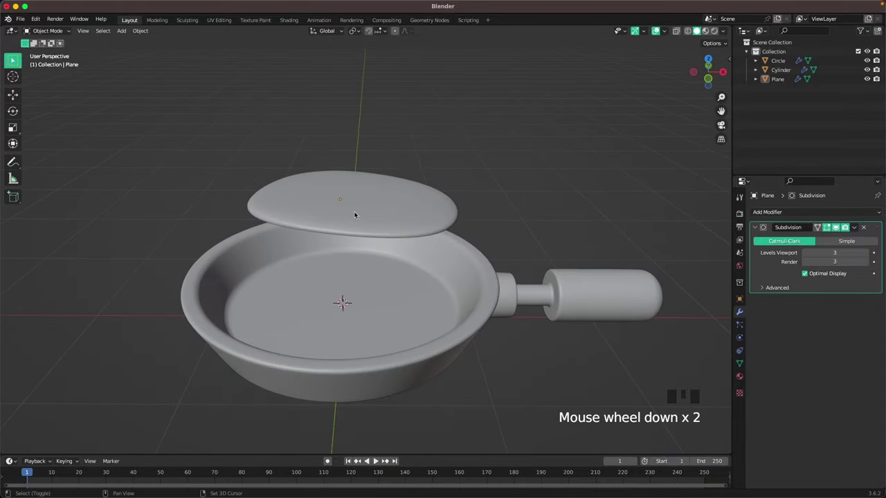
Add a UV sphere with its mesh shrunk to about half size and move it up above the flat food piece.
key("shift+a")
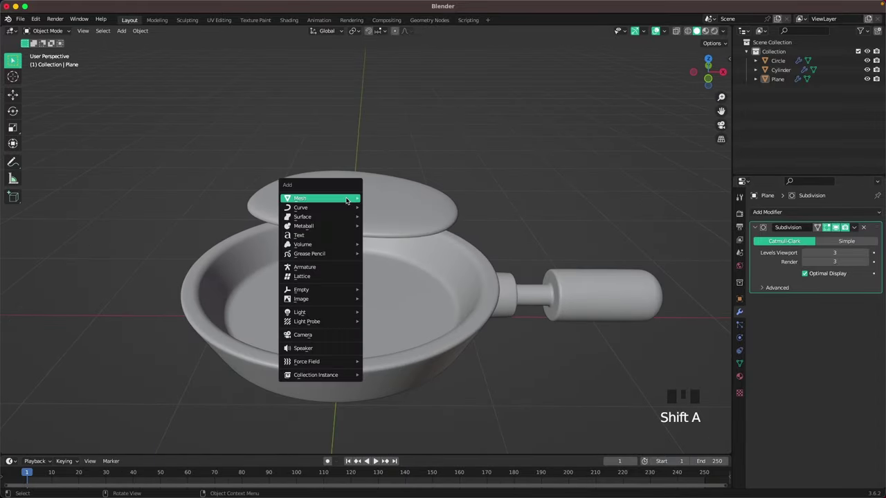
mouse_move(348, 200)
left_click(399, 225)
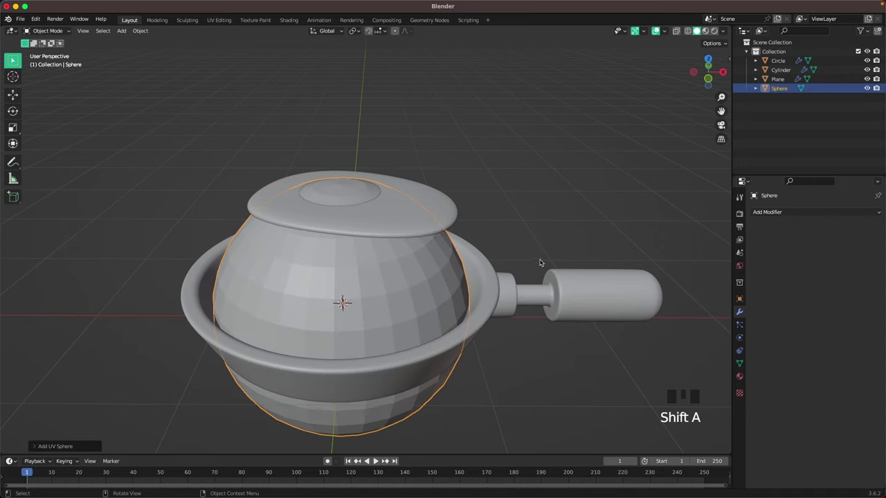
key("Tab")
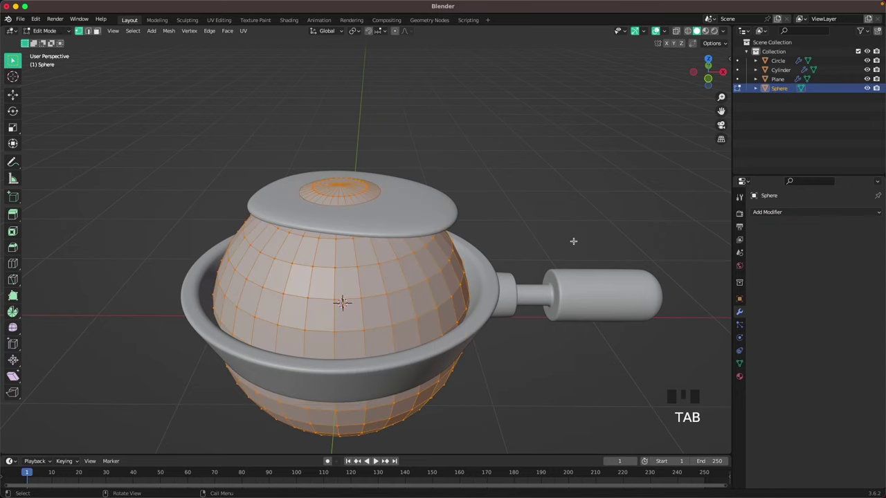
key("s")
left_click(459, 263)
key("Tab")
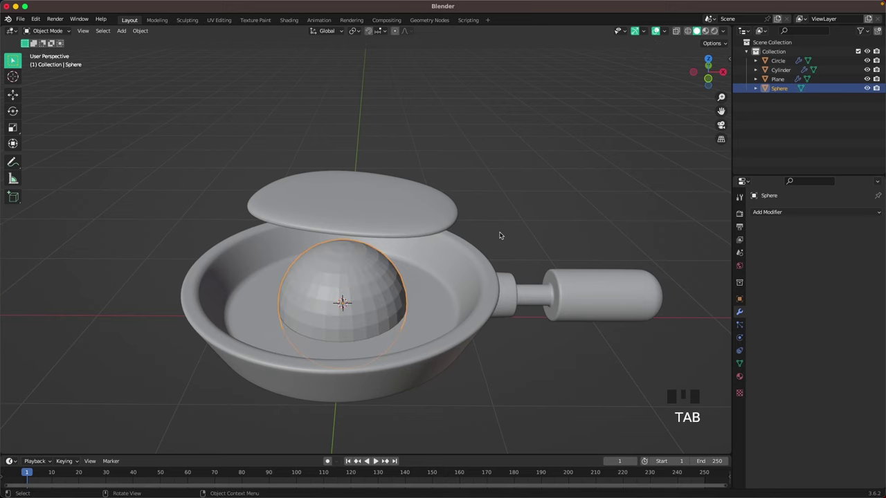
key("g")
left_click(503, 85)
Flatten the sphere's mesh along Z to about two thirds of its height and scale it down uniformly.
key("Tab")
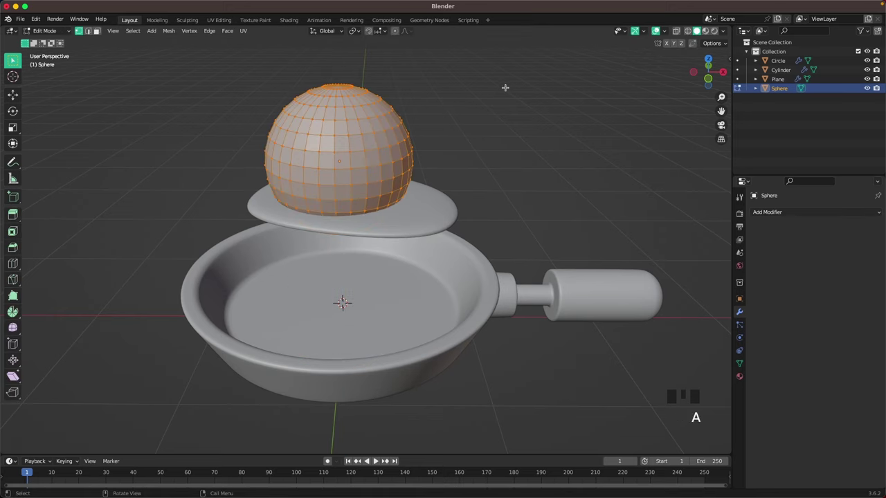
key("s")
key("z")
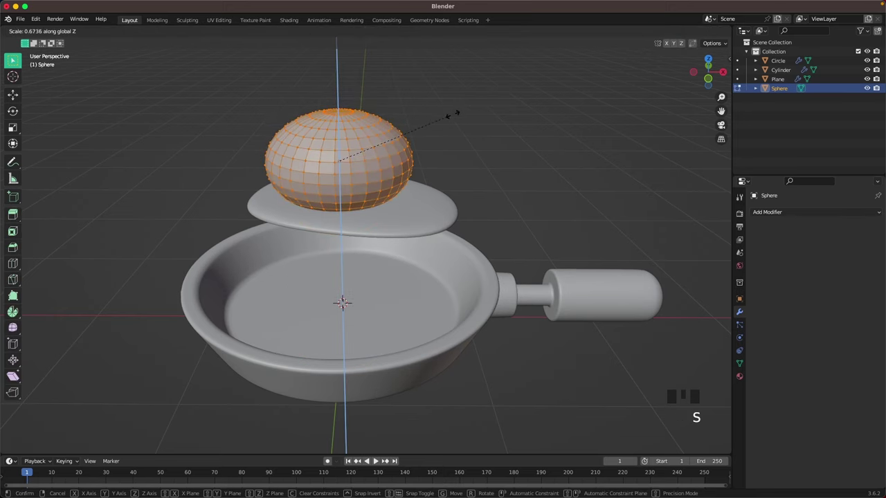
left_click(485, 125)
key("s")
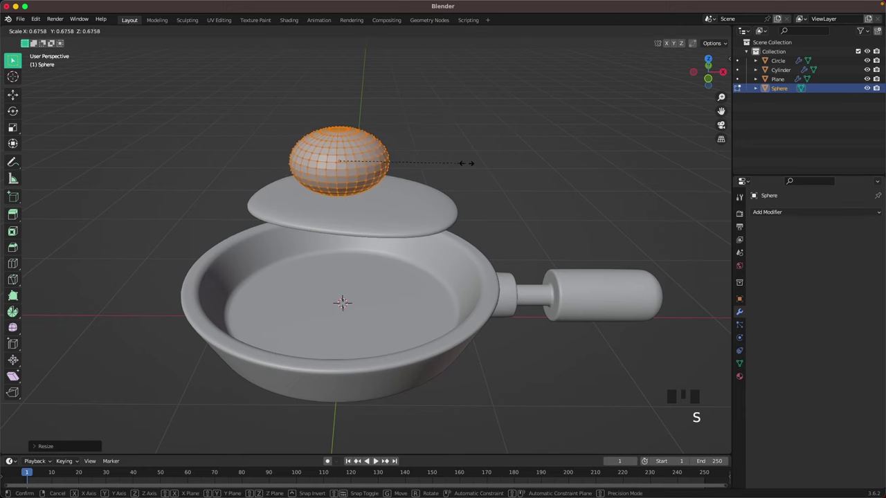
left_click(451, 168)
In front view with X-ray on, delete all sphere vertices below the first ring beneath its equator, leaving a dome.
middle_click_drag(451, 167, 498, 143)
scroll(340, 261, "up", 2)
key("5")
key("grave")
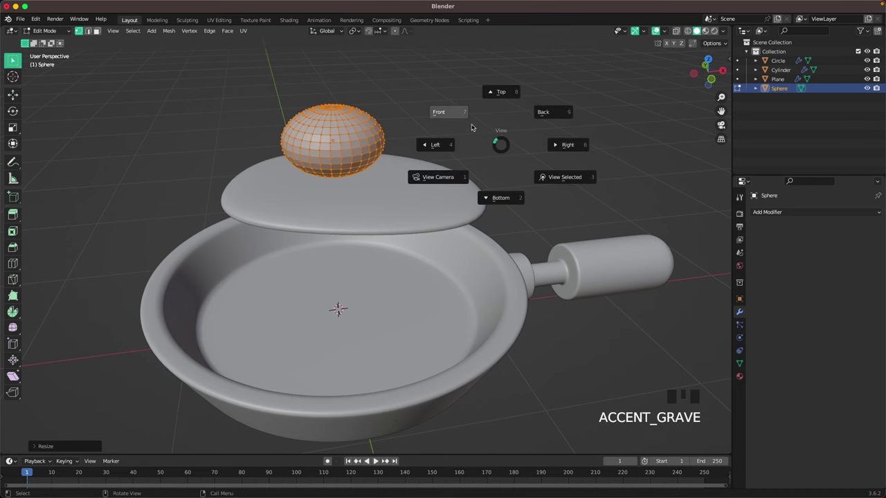
left_click(472, 127)
key("z")
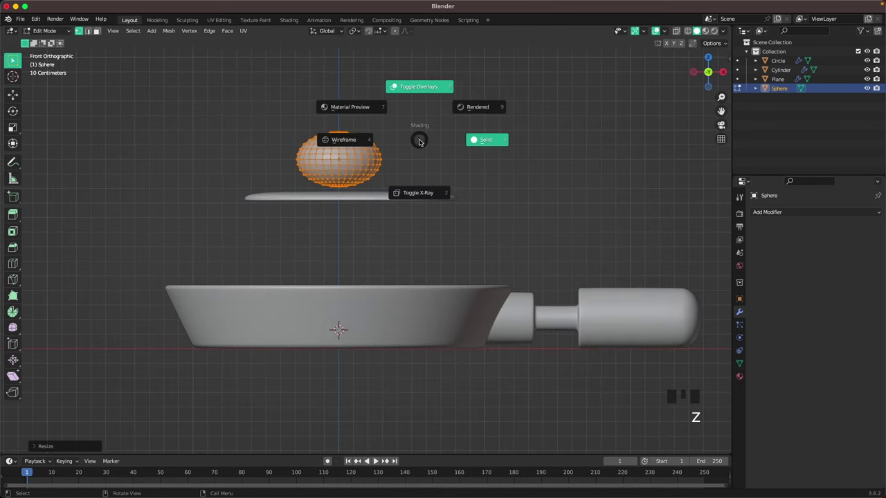
left_click(419, 190)
mouse_move(429, 211)
middle_mouse_down("shift")
mouse_move(443, 222)
mouse_move(400, 244)
middle_mouse_up("shift")
scroll(443, 222, "up", 5)
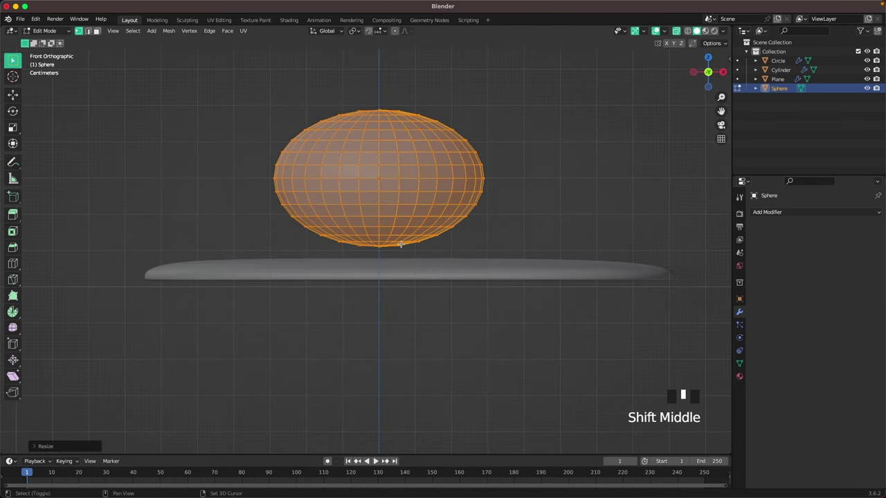
left_click_drag(247, 185, 558, 265)
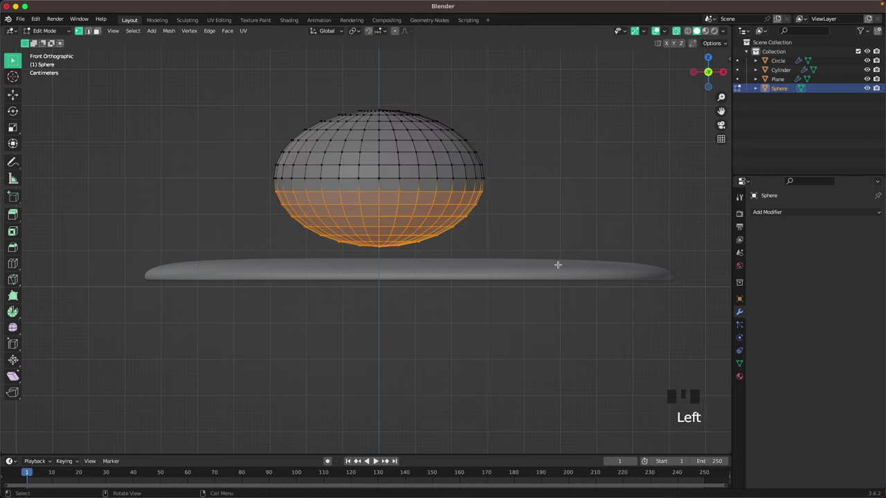
key("x")
left_click(556, 263)
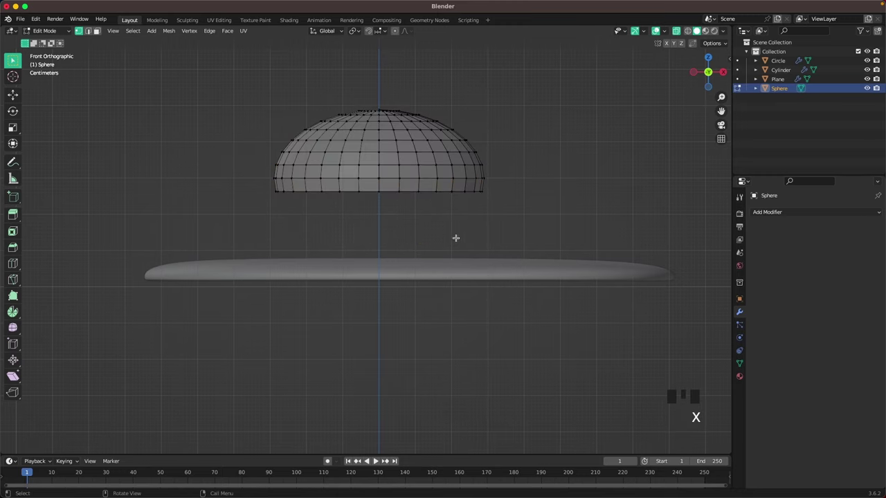
Delete the leftover vertex ring under the equator so the dome ends at its widest row.
left_click_drag(260, 187, 515, 204)
key("x")
left_click(530, 207)
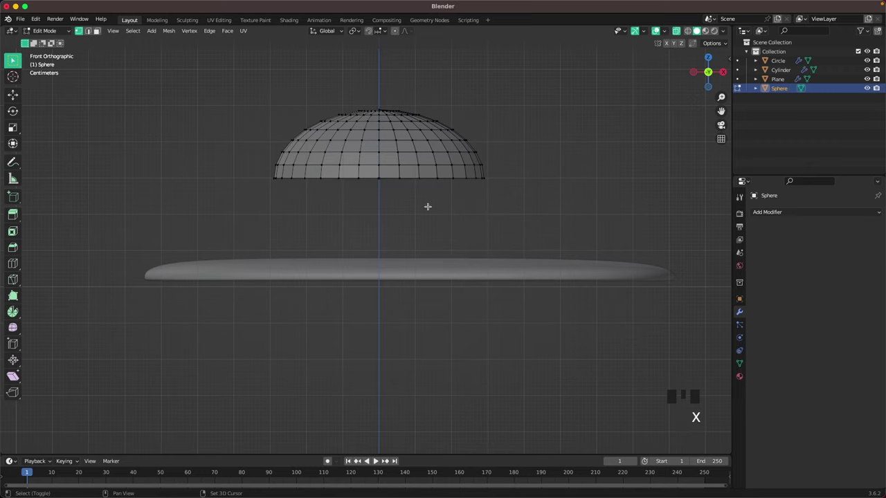
Select the open edge loop at the dome's base, fill it with a face, and return to Object Mode.
middle_click_drag(367, 182, 346, 201, "shift")
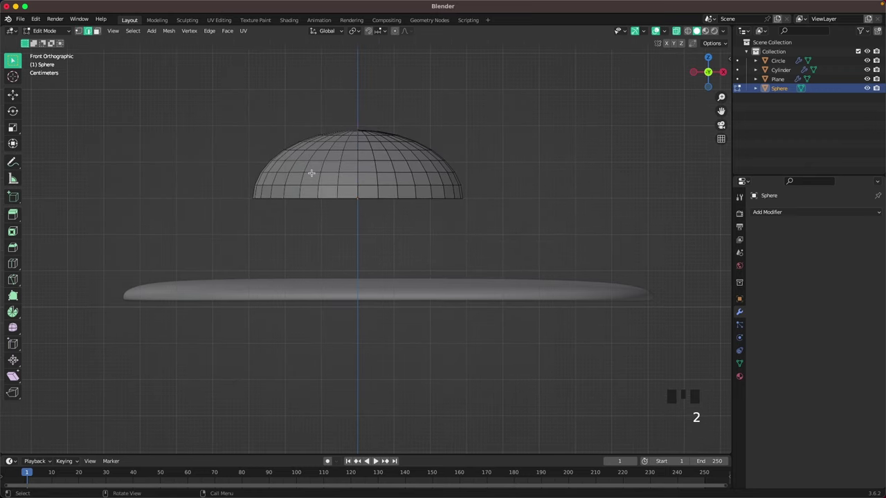
middle_click_drag(306, 172, 361, 180)
left_click(461, 188)
mouse_move(461, 187)
middle_mouse_down()
mouse_move(390, 195)
mouse_move(540, 174)
mouse_move(526, 178)
mouse_move(544, 218)
mouse_move(484, 223)
middle_mouse_up()
left_click(395, 196)
key("f")
key("Tab")
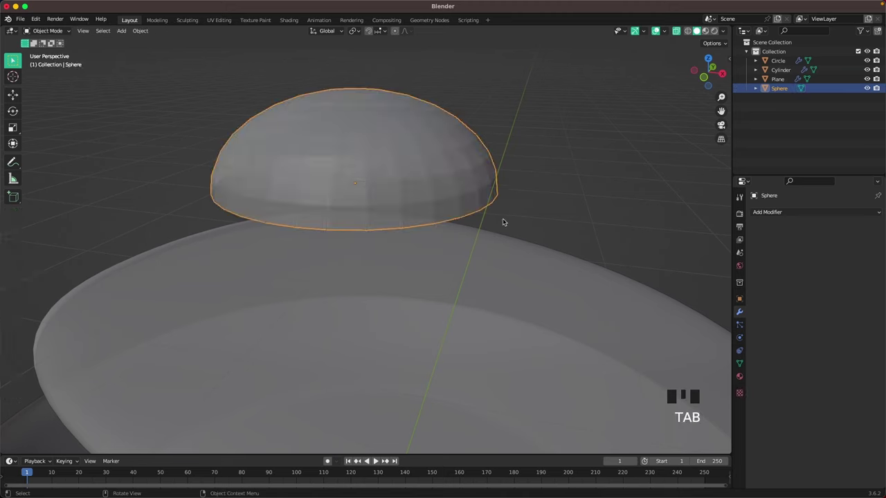
Turn off X-ray and, in front view, lower the dome along Z onto the flat food piece.
scroll(503, 221, "down", 3)
key("z")
left_click(509, 272)
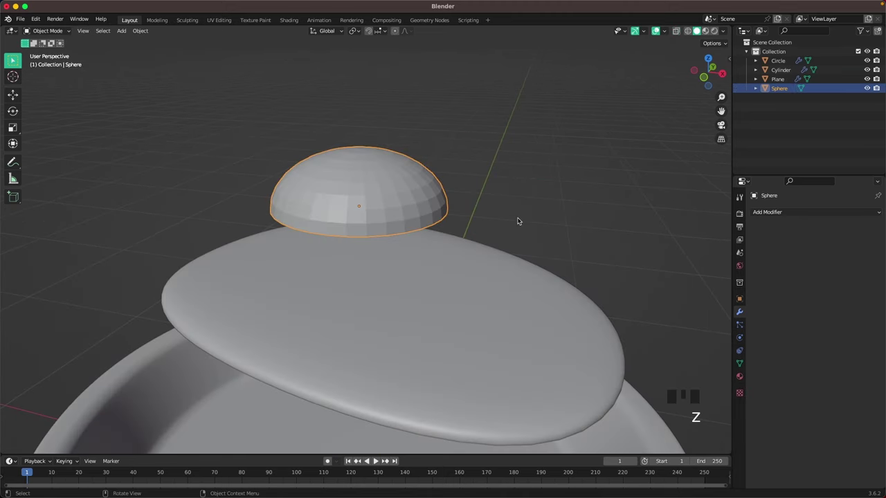
middle_click_drag(519, 220, 524, 211)
key("grave")
left_click(522, 162)
key("g")
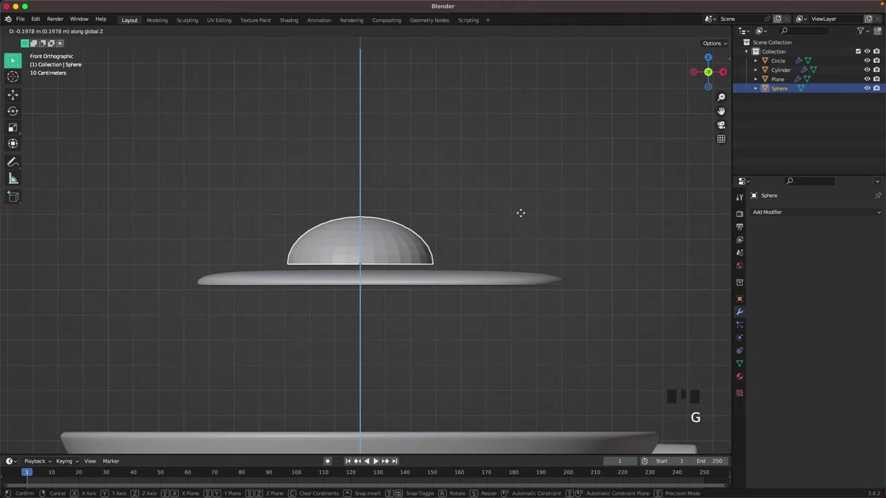
left_click(521, 219)
Add a Subdivision Surface modifier at level 2 to the dome.
middle_click_drag(522, 219, 373, 250)
scroll(487, 220, "down", 3)
key("ctrl+2")
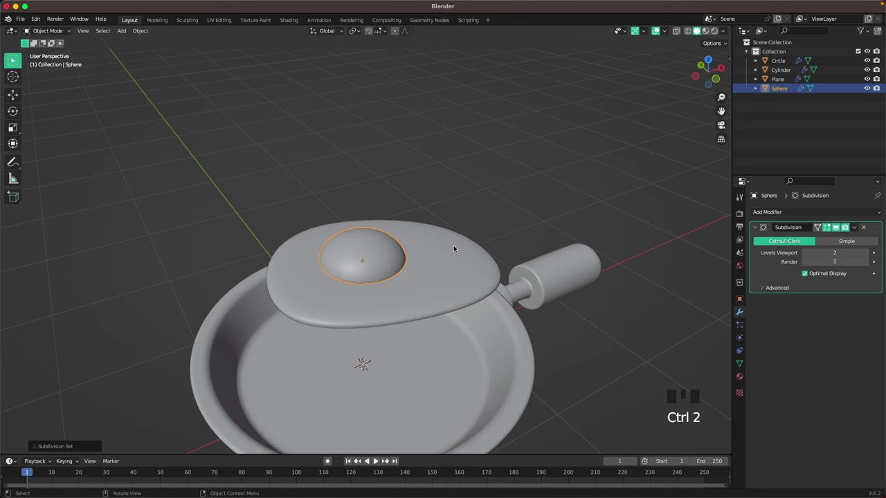
middle_click_drag(454, 248, 423, 239)
scroll(423, 240, "up", 3)
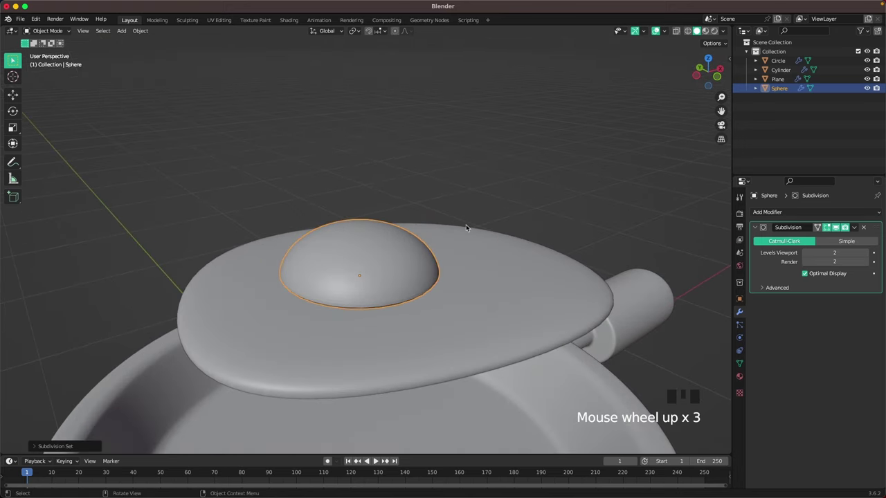
With X-ray on in Edit Mode, inset the dome's bottom face twice to sharpen its base edge, then restore solid Object Mode.
key("Tab")
mouse_move(462, 283)
middle_mouse_down()
mouse_move(463, 231)
mouse_move(434, 229)
mouse_move(459, 276)
middle_mouse_up()
key("z")
scroll(348, 279, "up", 2)
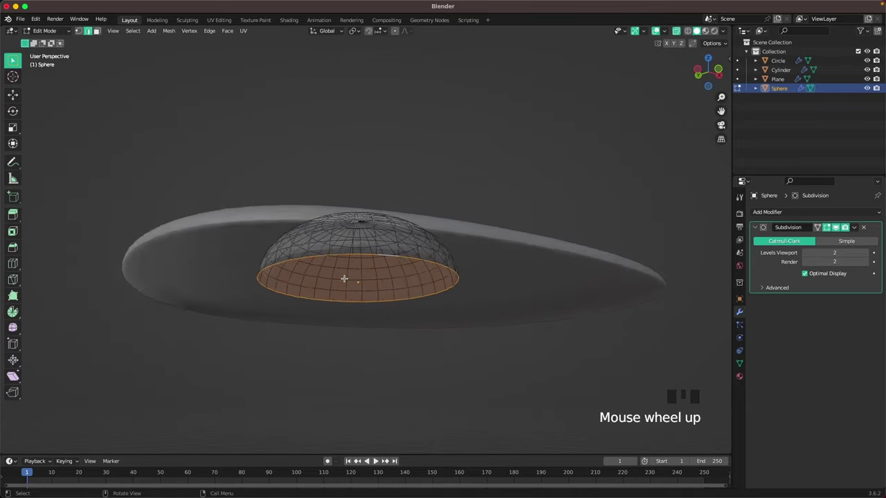
middle_click_drag(398, 267, 427, 217)
key("i")
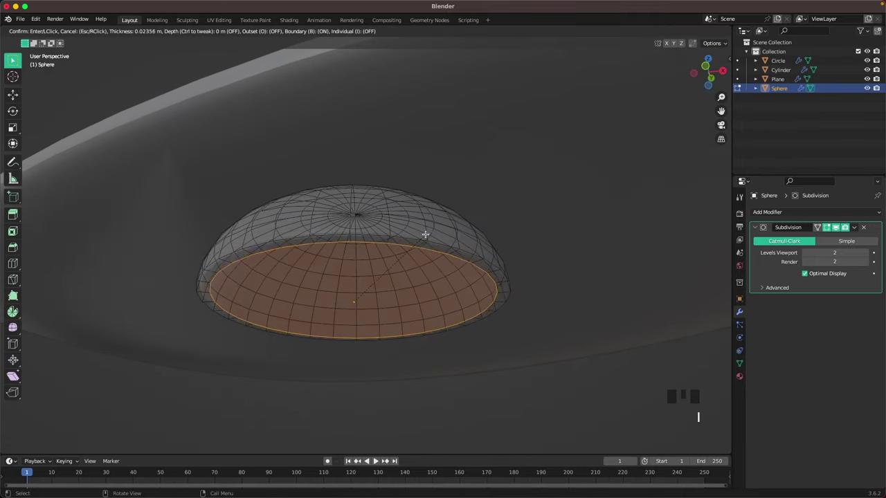
left_click(424, 236)
key("i")
left_click(415, 242)
middle_click_drag(414, 234, 432, 257)
key("z")
left_click(457, 262)
scroll(459, 275, "down", 2)
key("Tab")
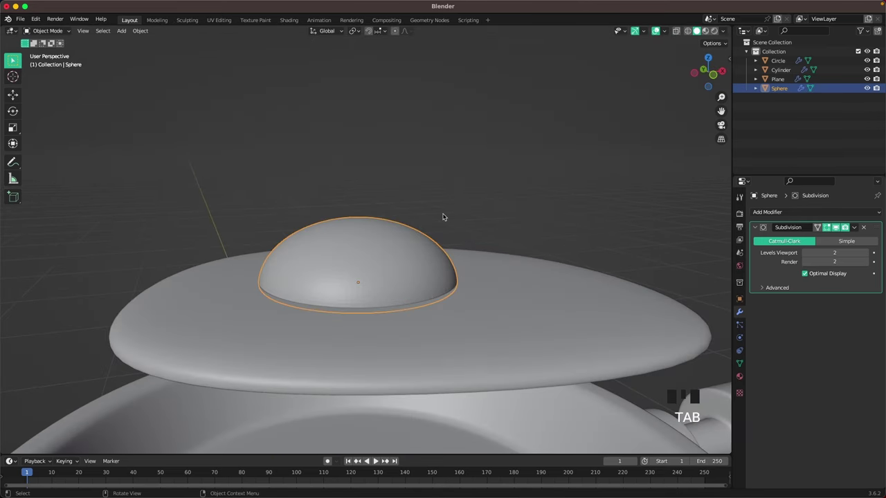
Shade the dome smooth and deselect it.
right_click(381, 260)
left_click(381, 260)
left_click(383, 198)
scroll(450, 279, "down", 8)
middle_click_drag(384, 198, 393, 240)
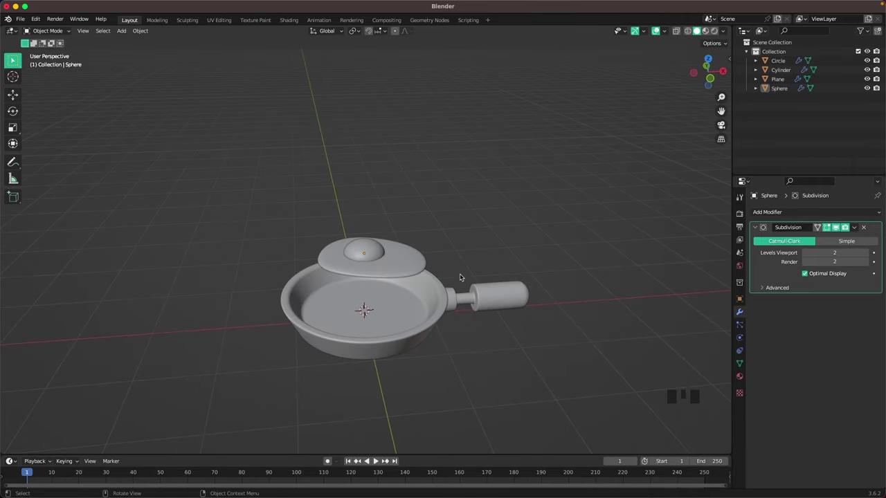
Centre the 3D cursor at the world origin and add a camera there in front view.
key("shift+c")
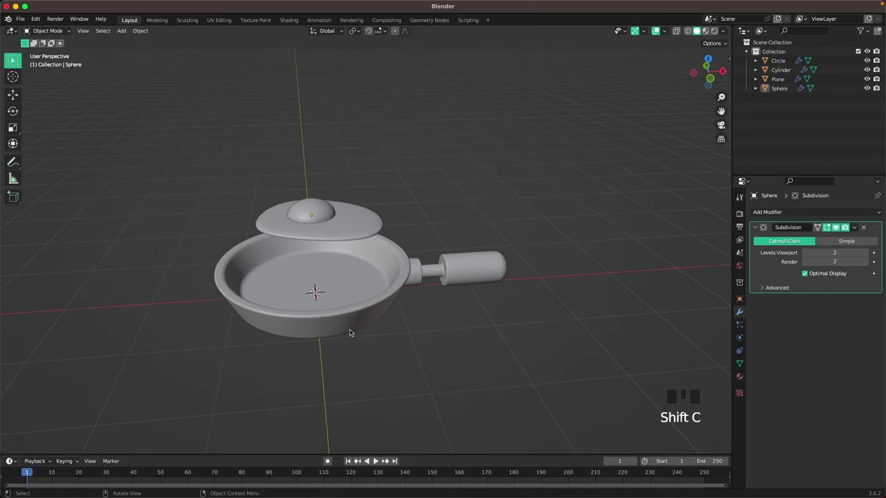
middle_click_drag(350, 333, 524, 290, "shift")
left_click(550, 264)
key("grave")
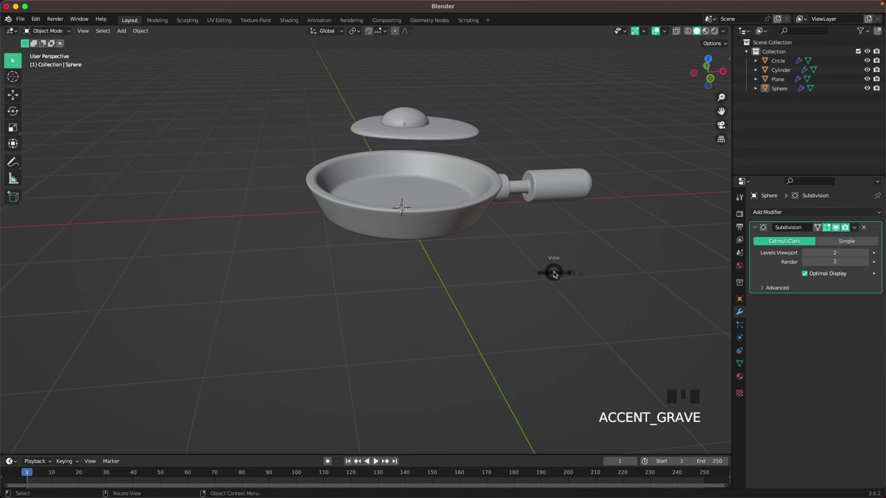
key("shift+a")
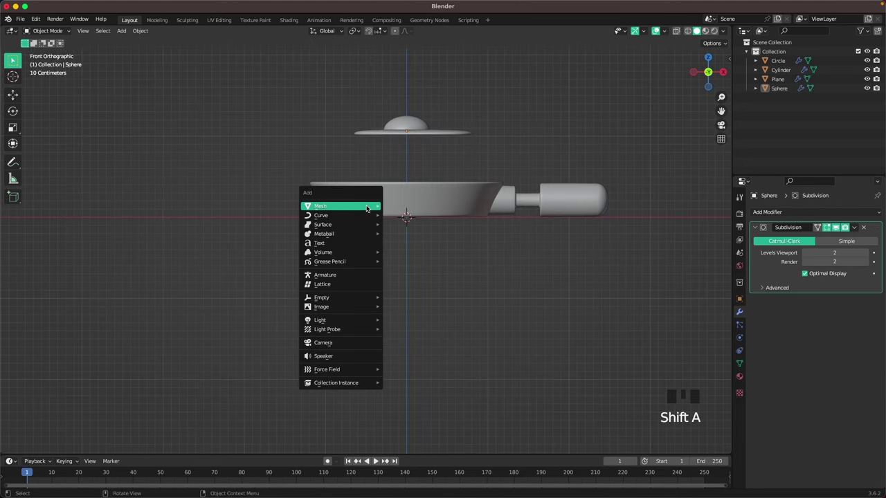
left_click(361, 343)
Move the camera back along the Y axis to about -4.67 m, in front of the pan.
middle_click_drag(369, 177, 484, 221)
scroll(484, 221, "down", 3)
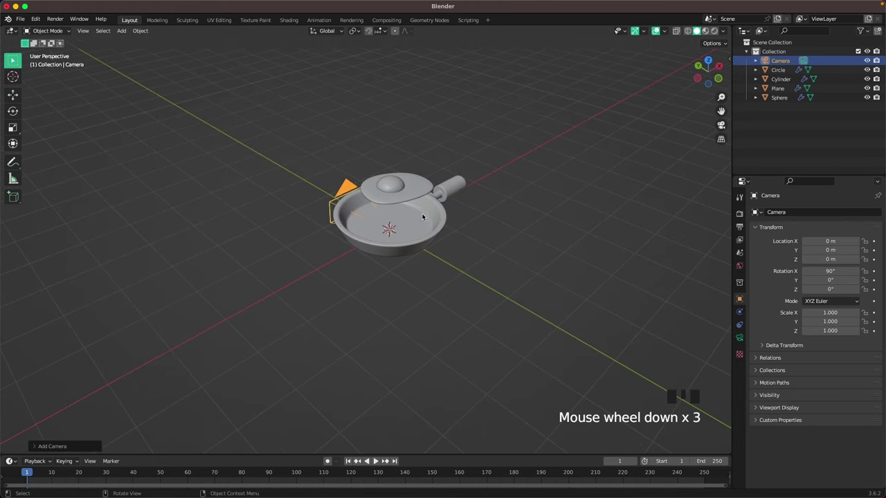
key("g")
key("y")
left_click(595, 332)
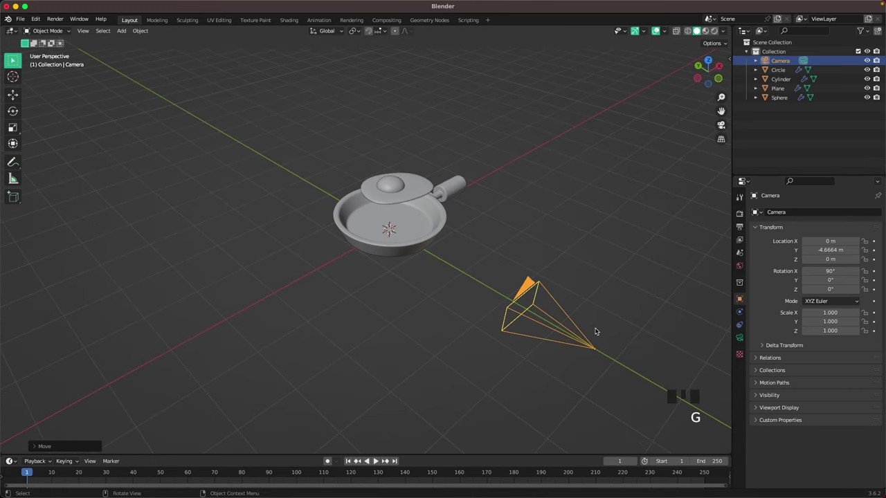
Set the output resolution Y to 1920 px for a square render format.
left_click(740, 229)
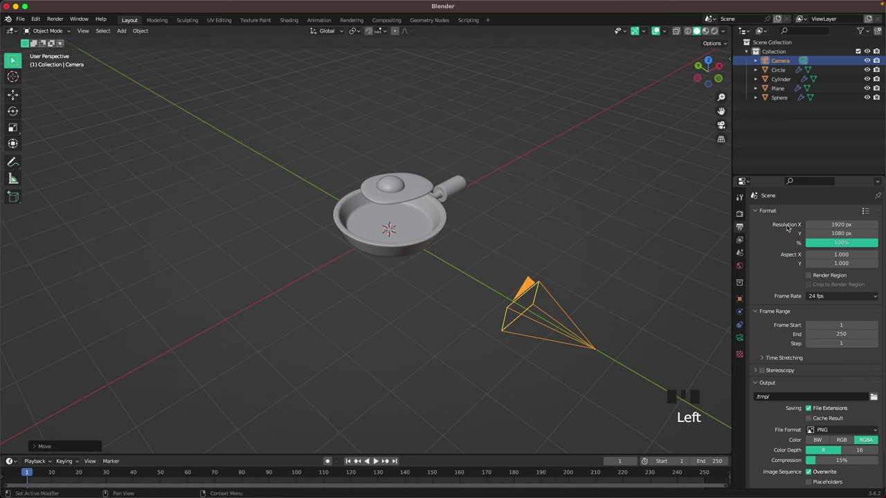
double_click(833, 234)
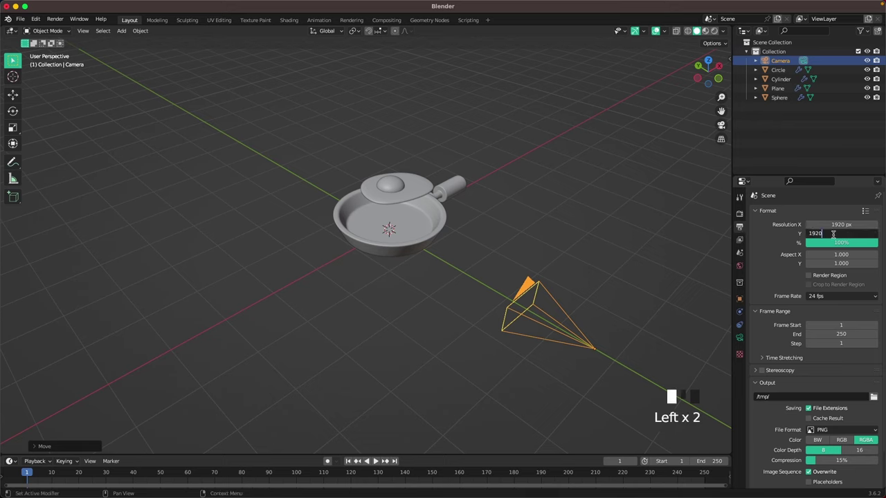
key("Return")
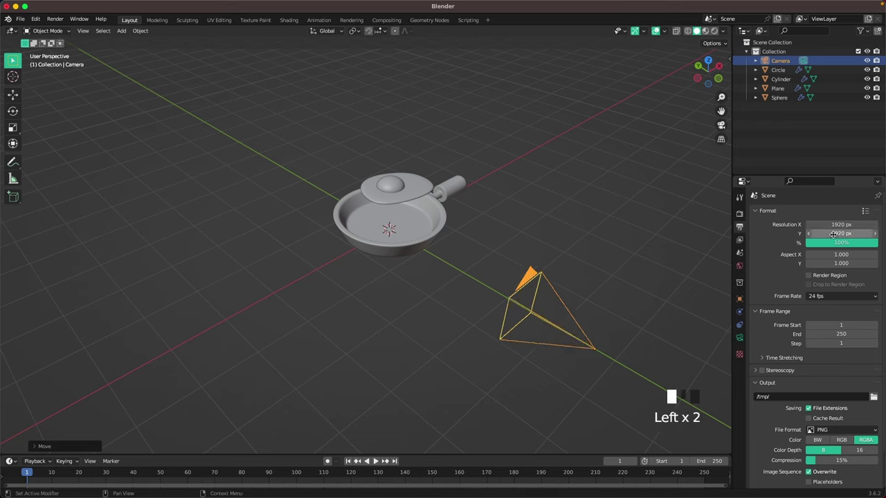
In camera view, move the camera back along its local Z axis by about 0.89 m.
left_click(586, 209)
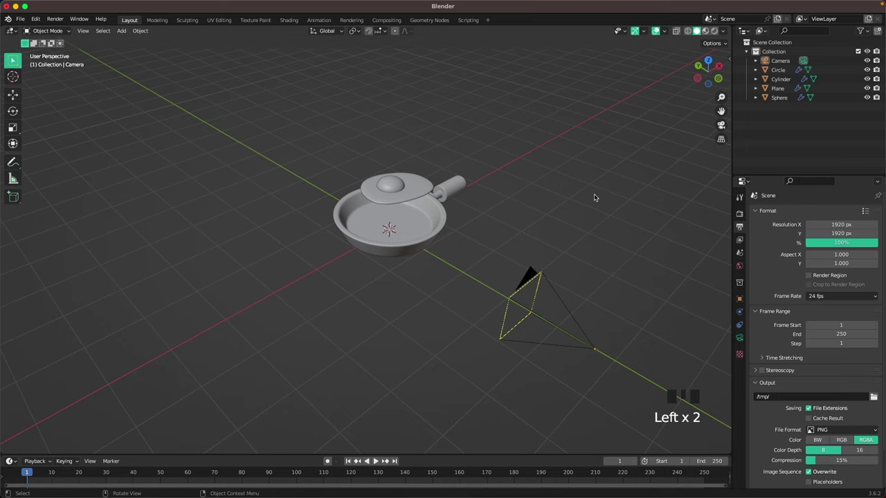
key("grave")
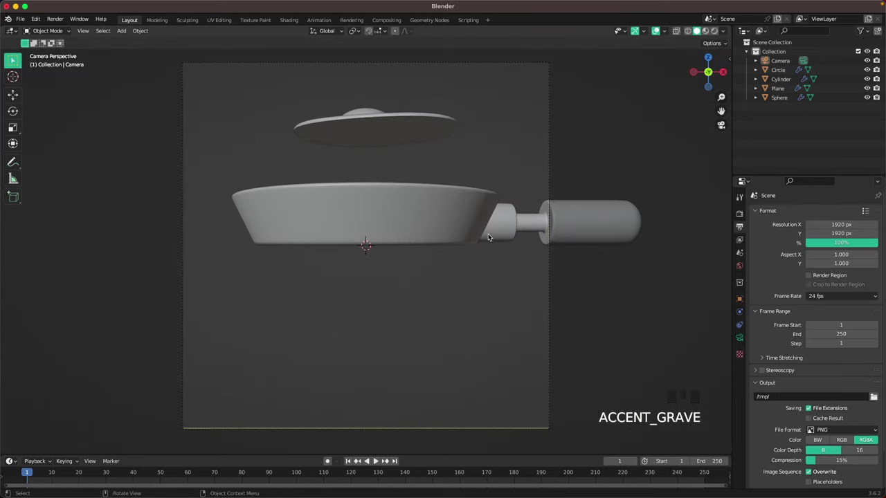
scroll(488, 234, "down", 3)
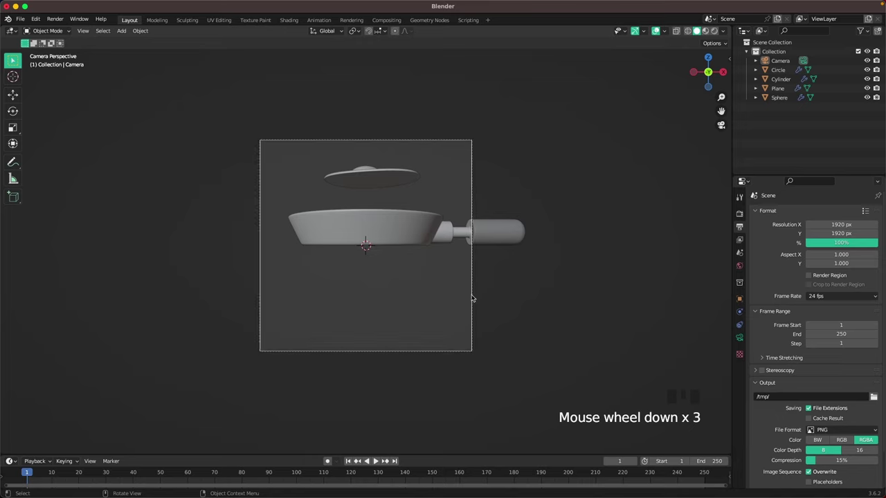
left_click(473, 301)
key("g")
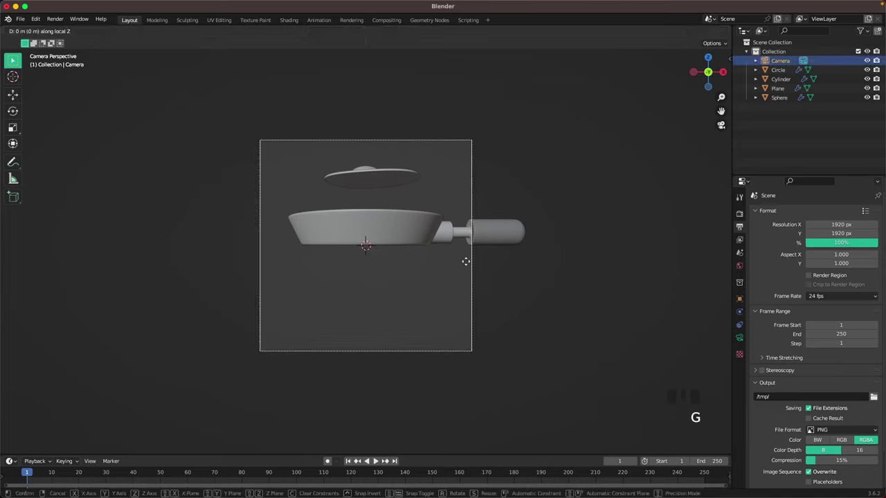
key("z")
key("z")
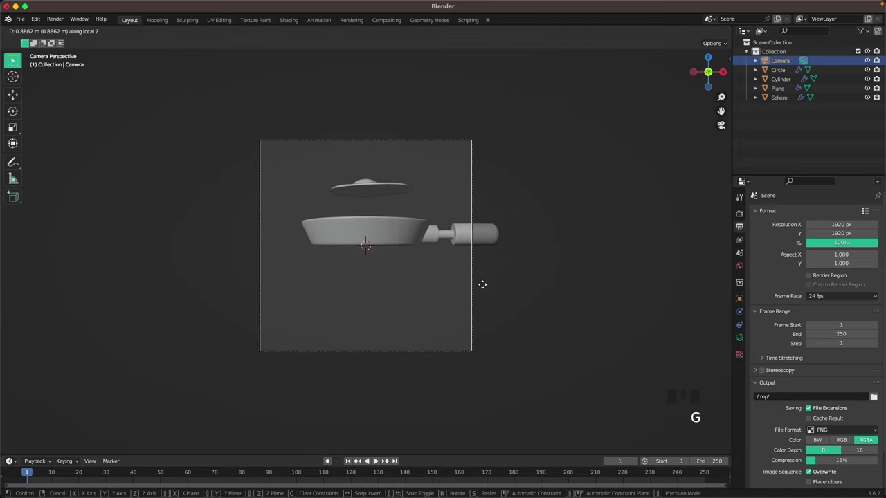
left_click(482, 284)
Move the pan, handle, egg and yolk together down the global Z axis by about 0.64 m.
scroll(437, 263, "up", 2)
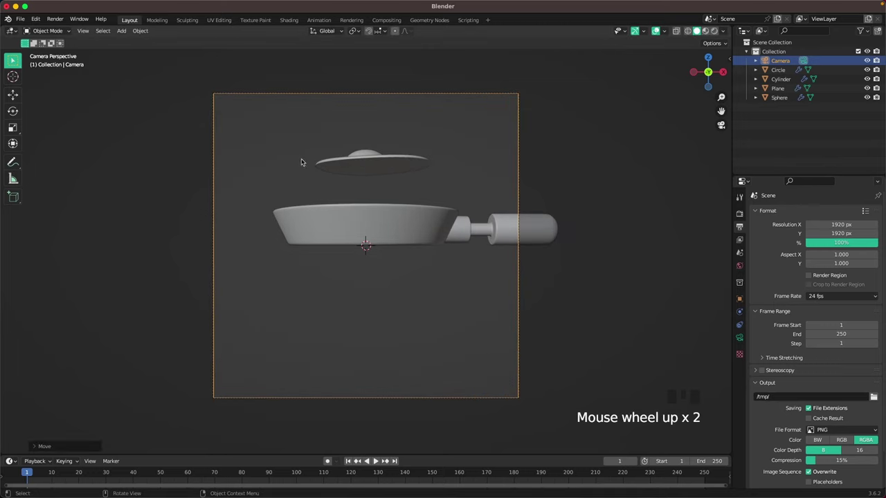
left_click_drag(283, 136, 507, 281)
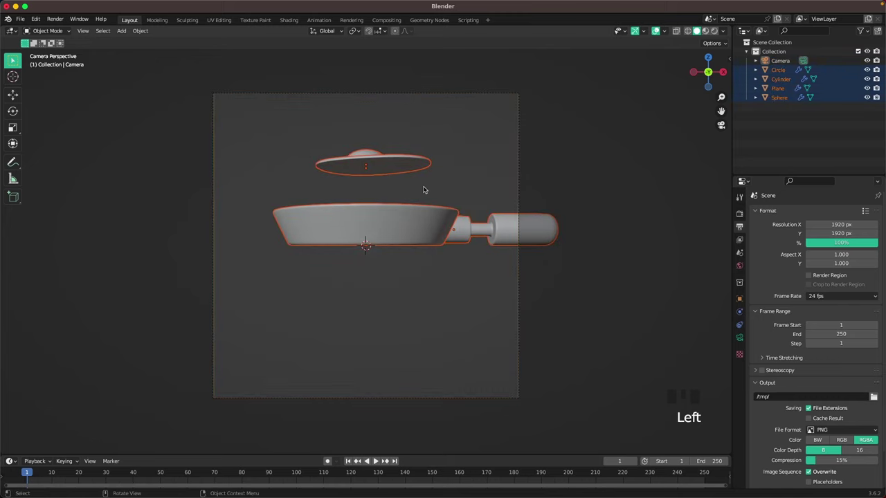
key("g")
key("z")
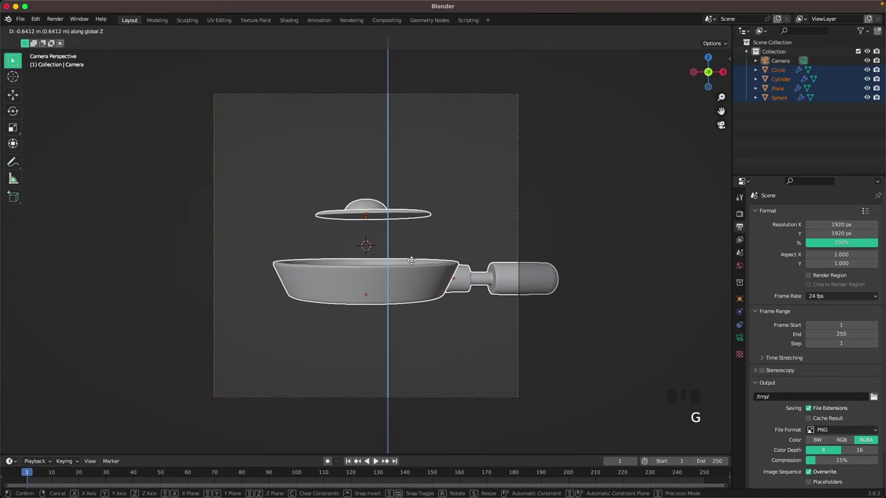
left_click(412, 263)
Rotate the pan and handle together around the X axis, tilting the pan's opening toward the camera.
left_click_drag(326, 254, 475, 299)
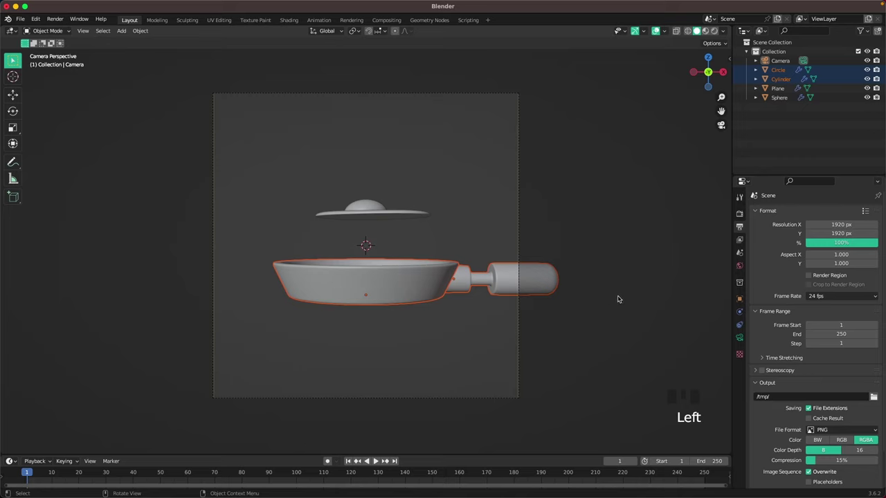
key("r")
key("x")
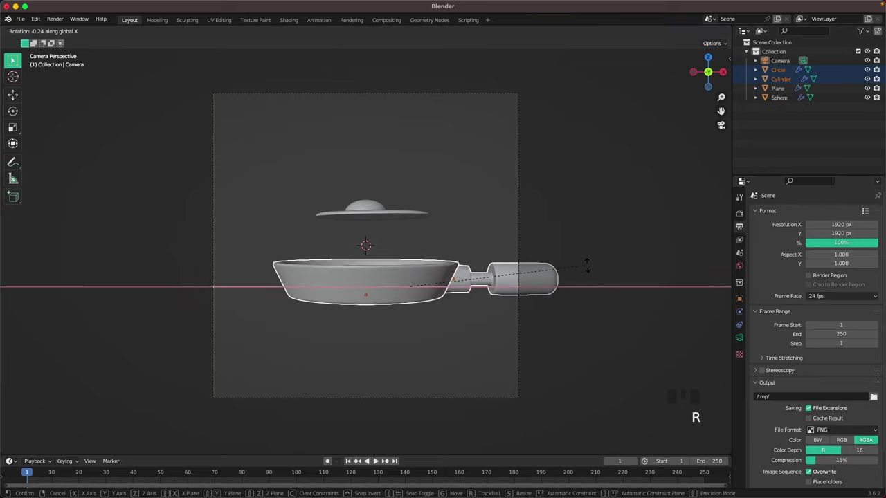
left_click(595, 311)
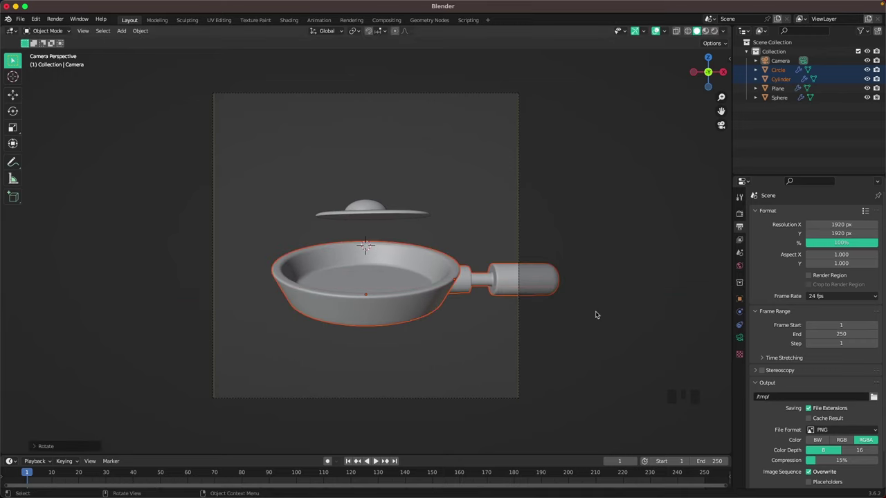
Rotate the pan and handle around the Z axis so the handle points partly away from the camera.
key("r")
key("z")
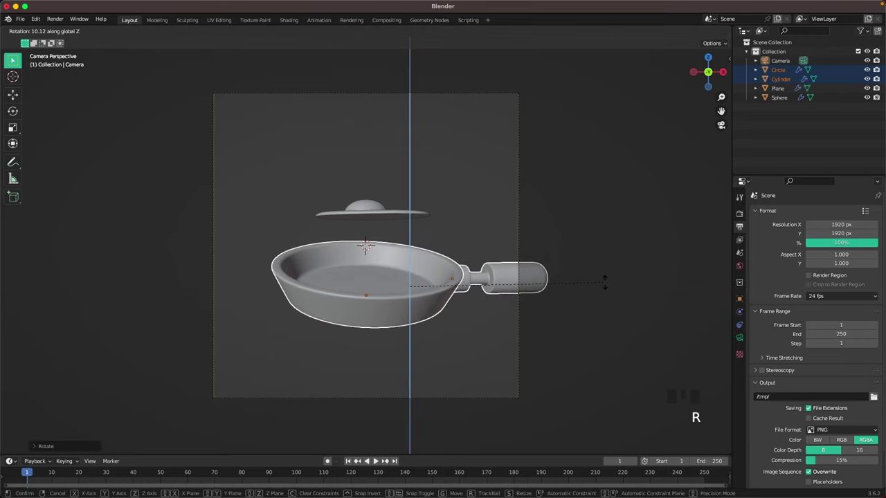
key("z")
left_click(602, 267)
key("r")
key("z")
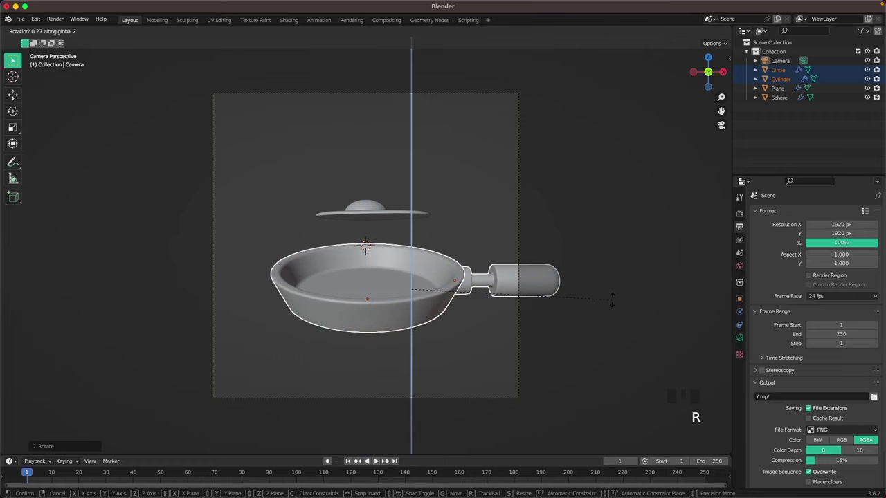
left_click(583, 209)
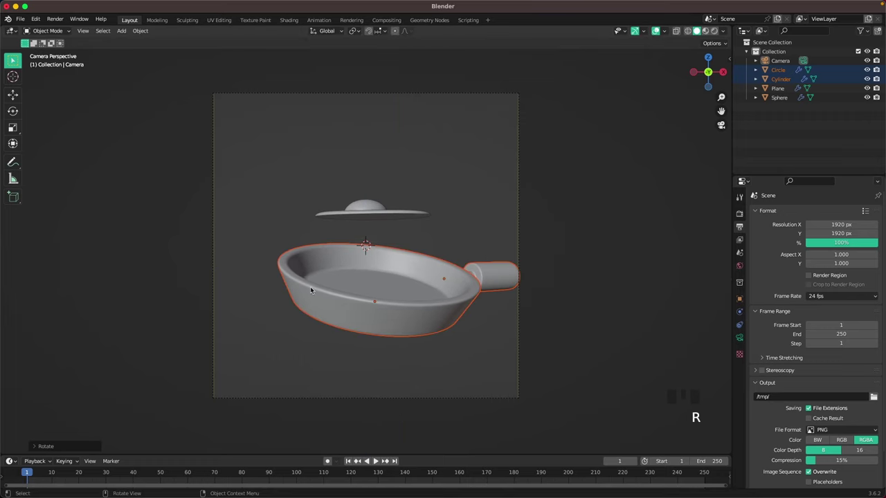
Trackball-rotate the pan and handle to expose more of the pan's inside, and shift them up and left within the camera frame.
key("r")
key("r")
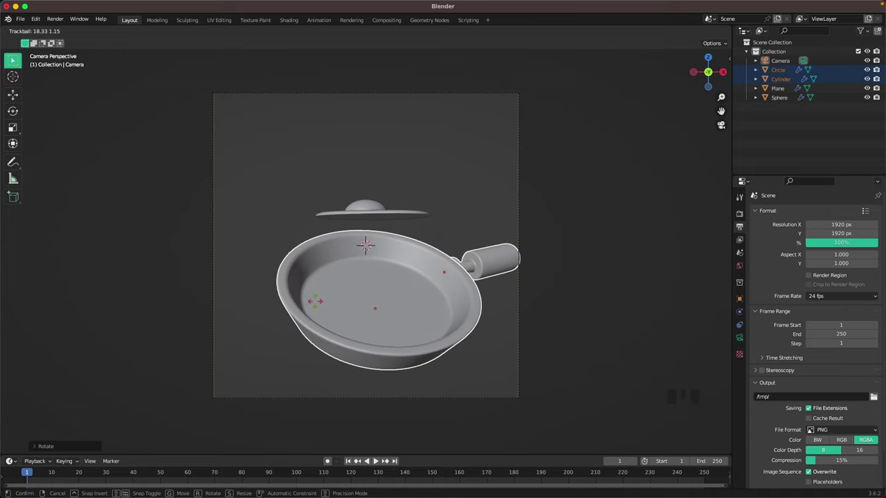
left_click(313, 301)
key("g")
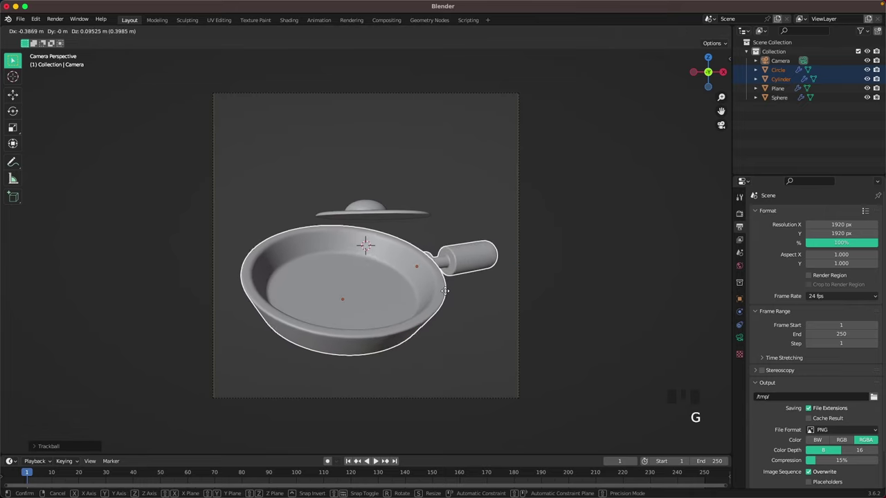
left_click(447, 271)
Fine-tune the pan and handle with a slight trackball rotation and a small move within the camera frame, and deselect them.
key("r")
key("r")
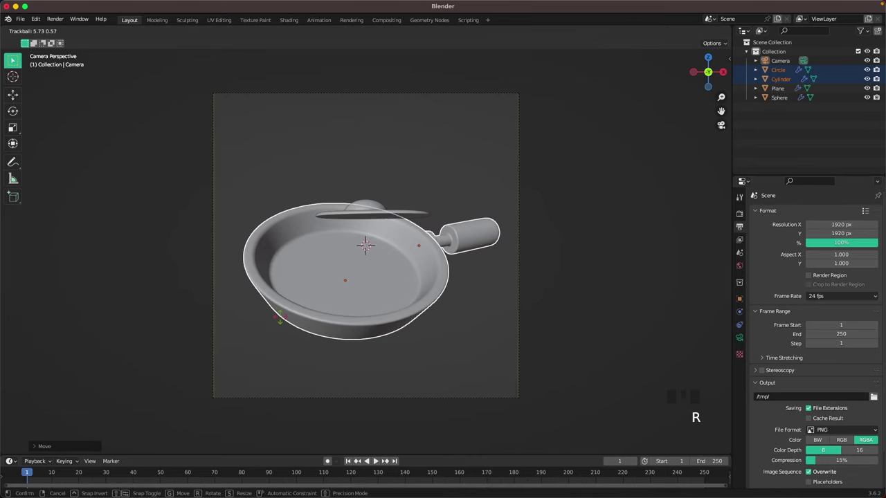
key("g")
left_click(305, 322)
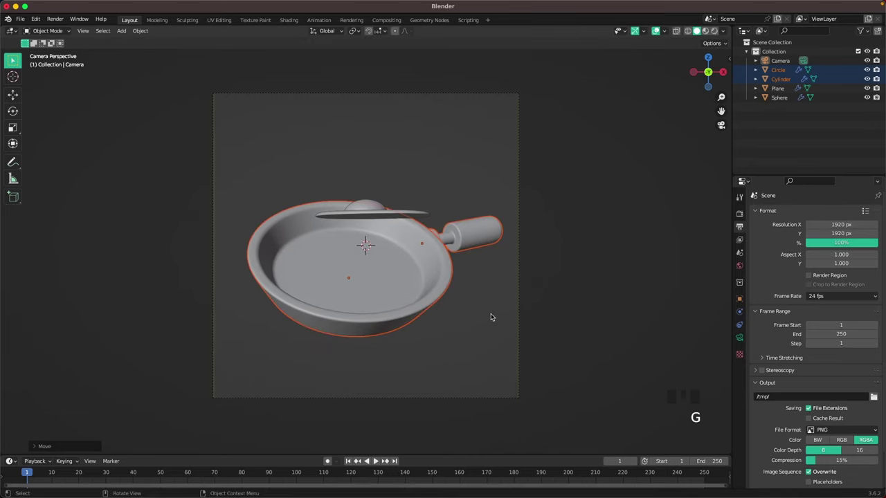
left_click(486, 377)
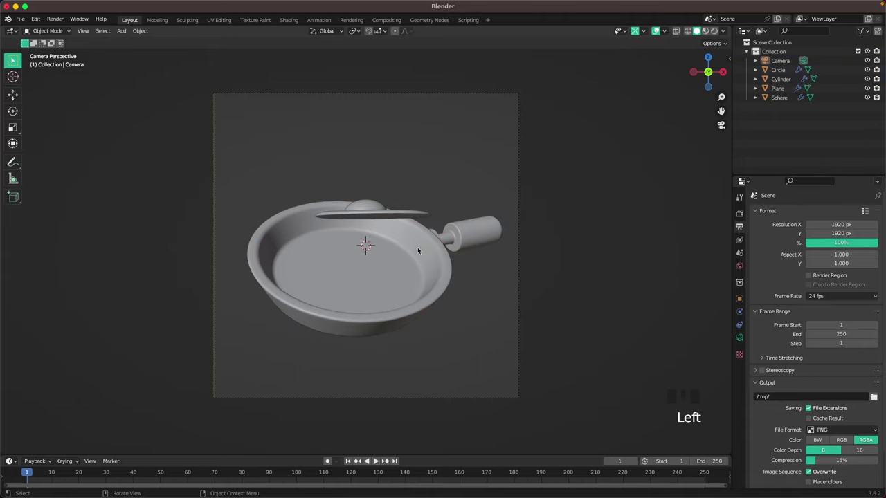
Trackball-rotate the egg white and yolk together so the egg's top faces the camera.
left_click(372, 209)
left_click(380, 219, "shift")
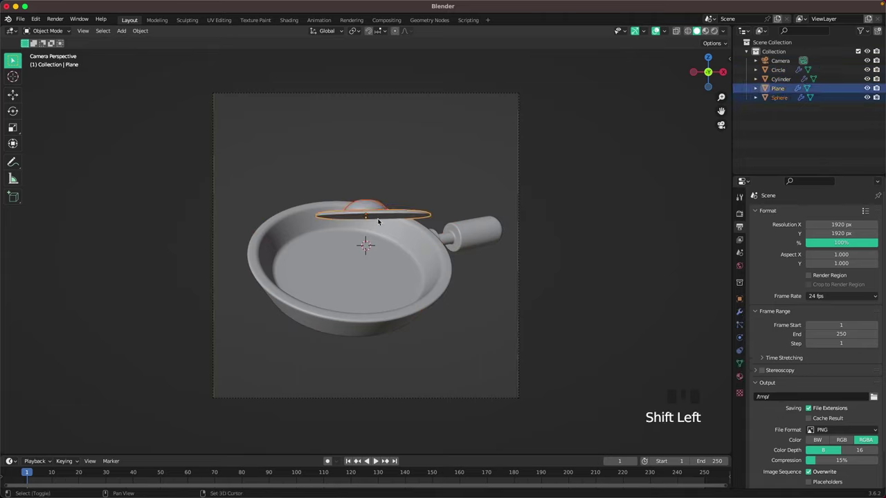
key("r")
key("r")
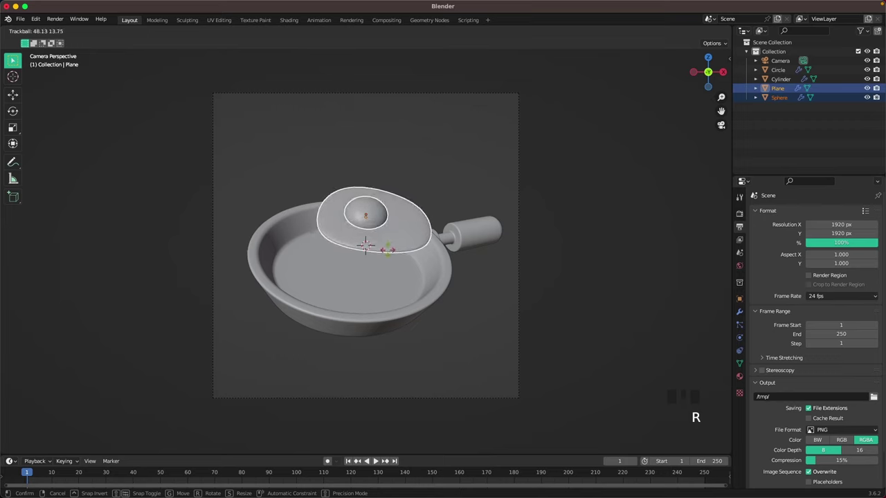
left_click(424, 232)
Move the egg white and yolk up and left to float over the pan's back rim, and deselect them.
key("g")
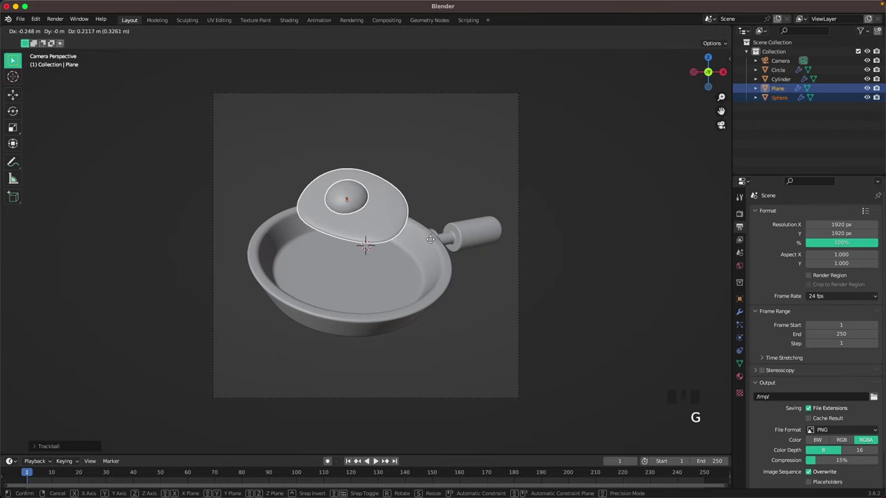
left_click(428, 242)
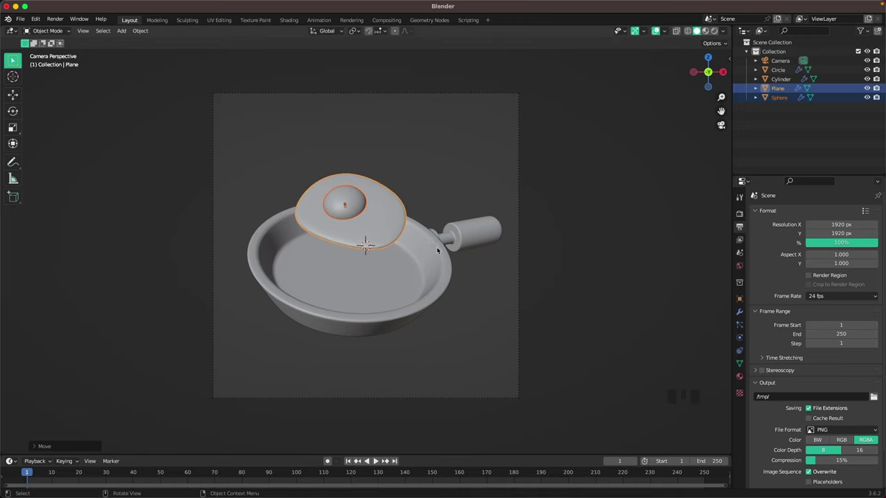
left_click(486, 288)
scroll(484, 289, "down", 2)
scroll(475, 335, "up", 2)
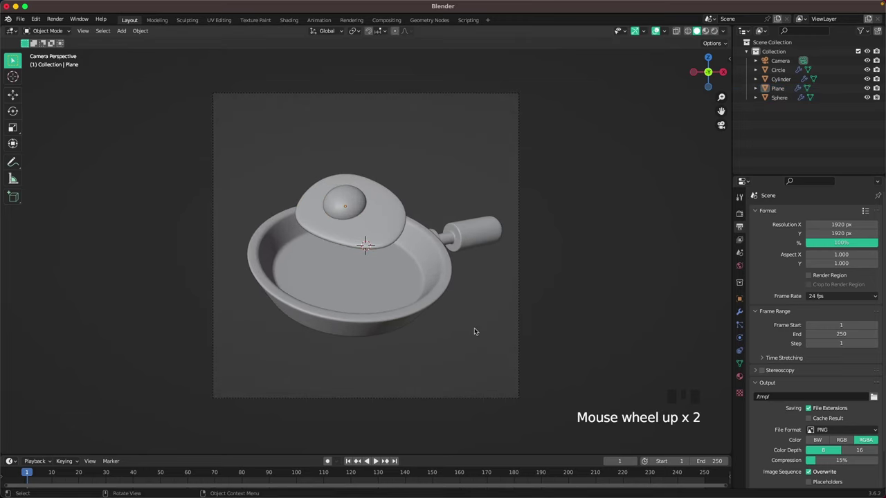
left_click(480, 316)
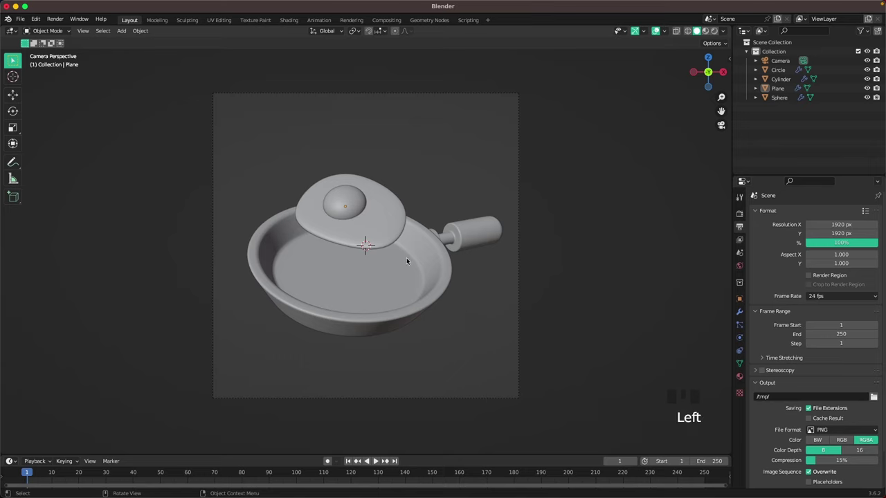
Add a plane at the world origin and rotate it 90 degrees around the X axis.
key("shift+a")
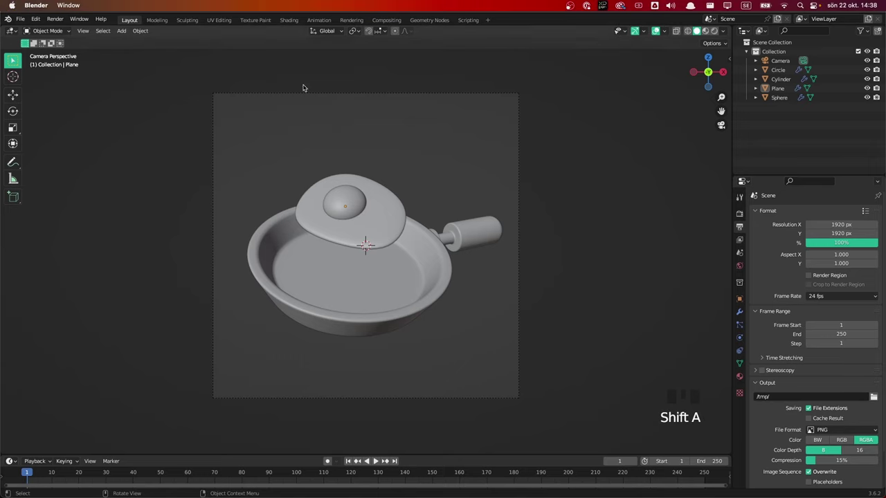
key("shift+a")
mouse_move(305, 43)
left_click(348, 41)
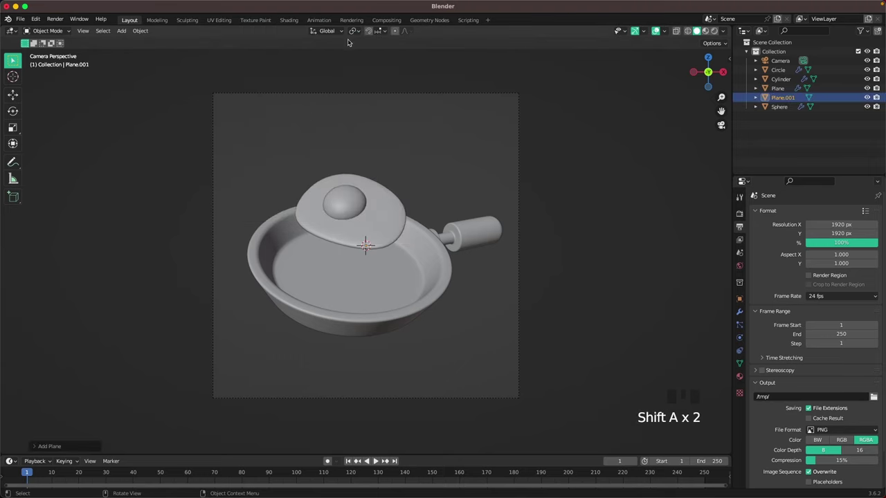
scroll(387, 196, "down", 1)
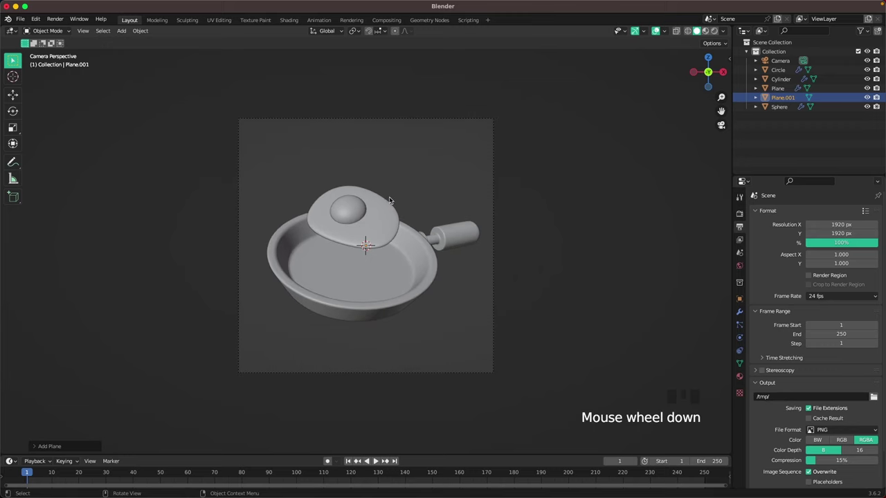
type("rx")
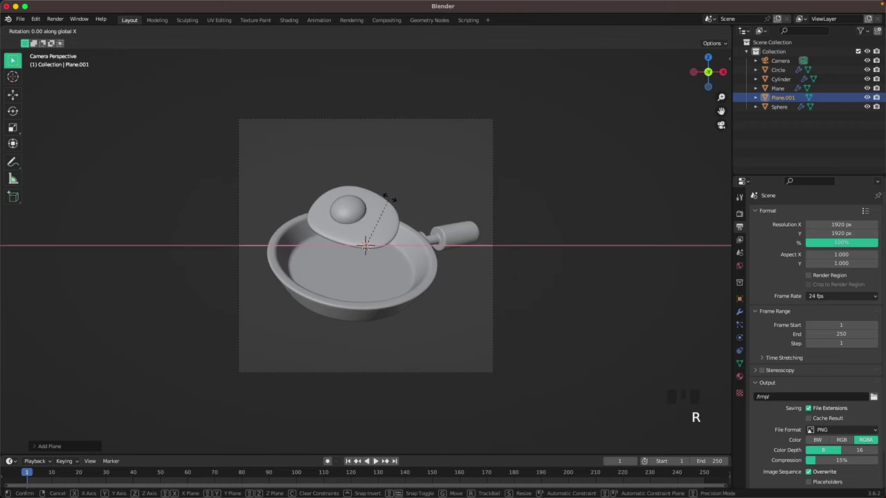
type("90")
key("Return")
Move the upright plane along the Y axis to about 12 m behind the pan.
scroll(378, 207, "down", 1)
middle_click_drag(378, 207, 401, 237)
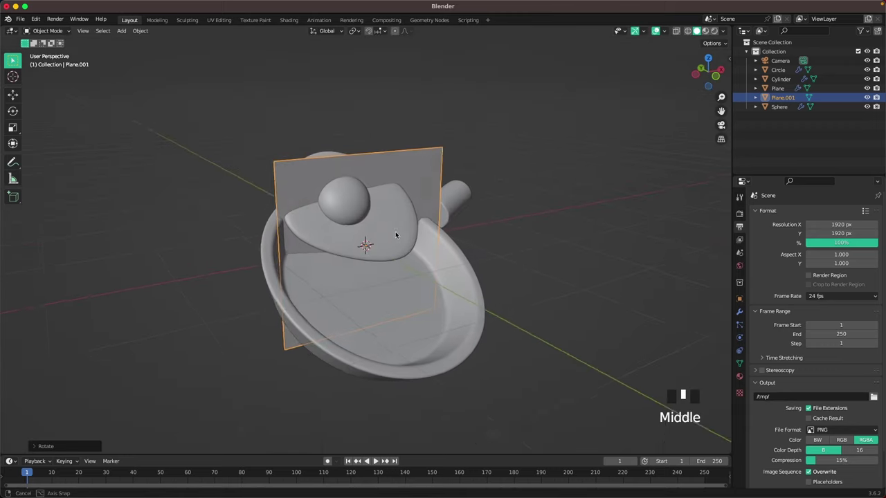
scroll(412, 239, "down", 6)
key("g")
key("y")
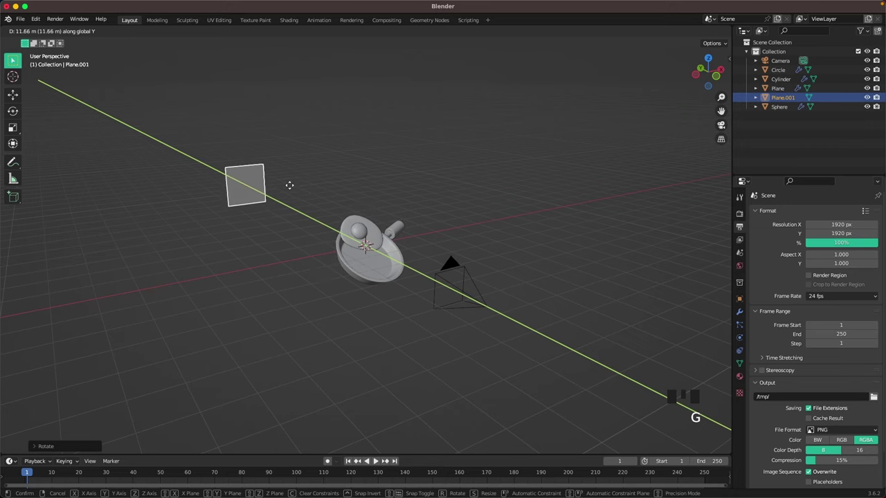
left_click(289, 186)
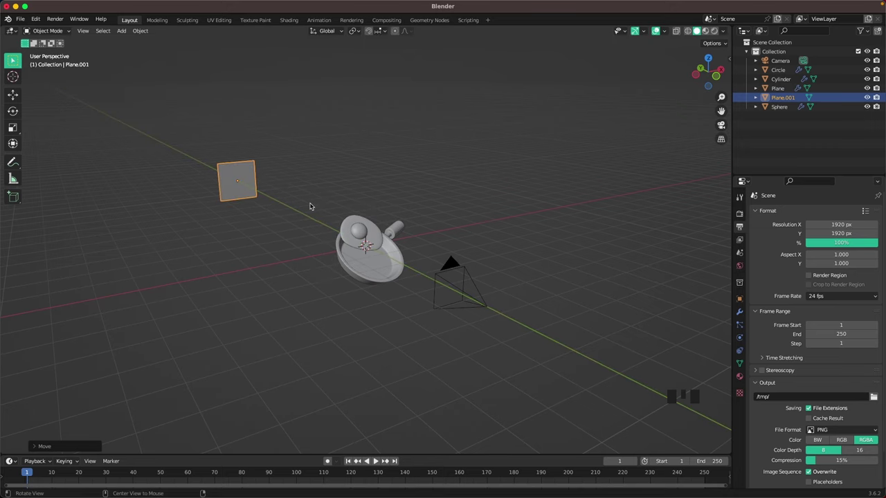
Scale the plane's mesh in Edit Mode by about 6.6 so the backdrop fills the camera frame.
key("grave")
left_click(275, 234)
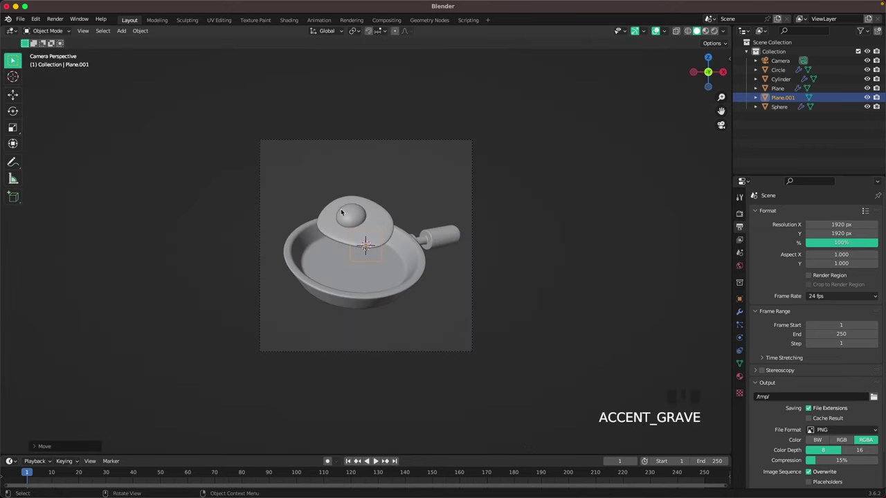
key("Tab")
key("s")
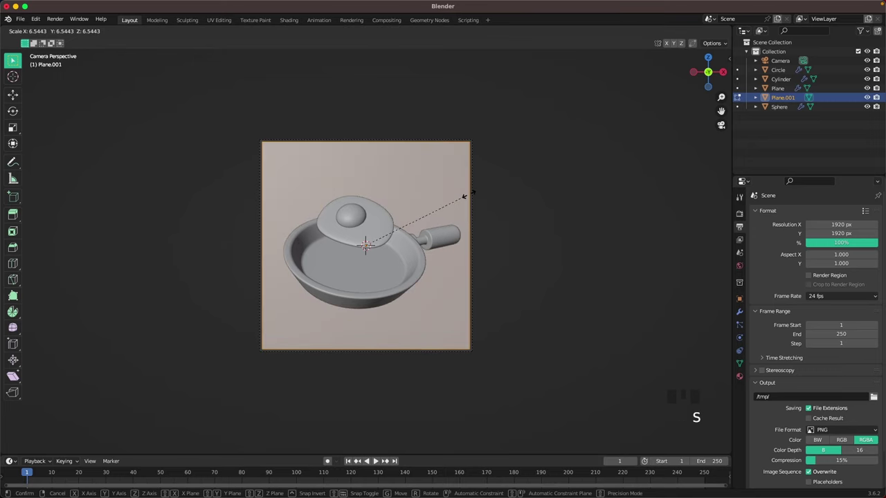
left_click(470, 194)
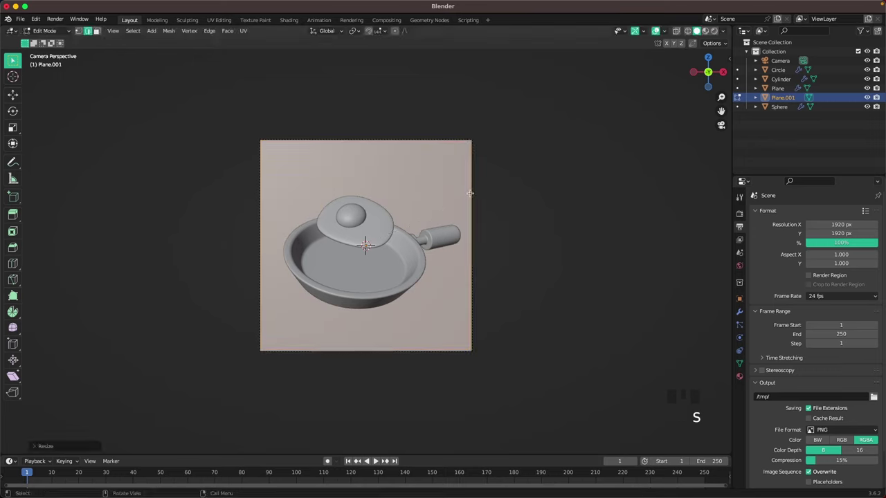
Enlarge the backdrop plane's mesh by about another 1.5 times so it extends beyond the camera frame, then leave Edit Mode and deselect it.
key("s")
left_click(625, 168)
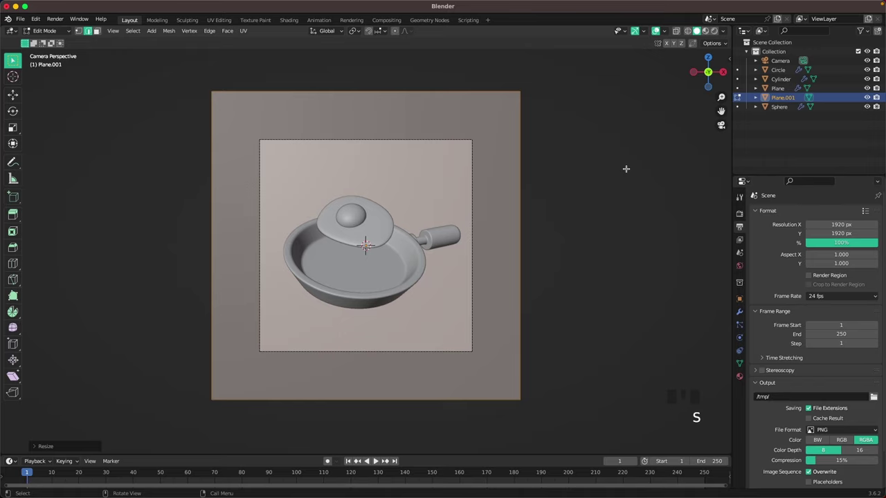
key("Tab")
left_click(584, 268)
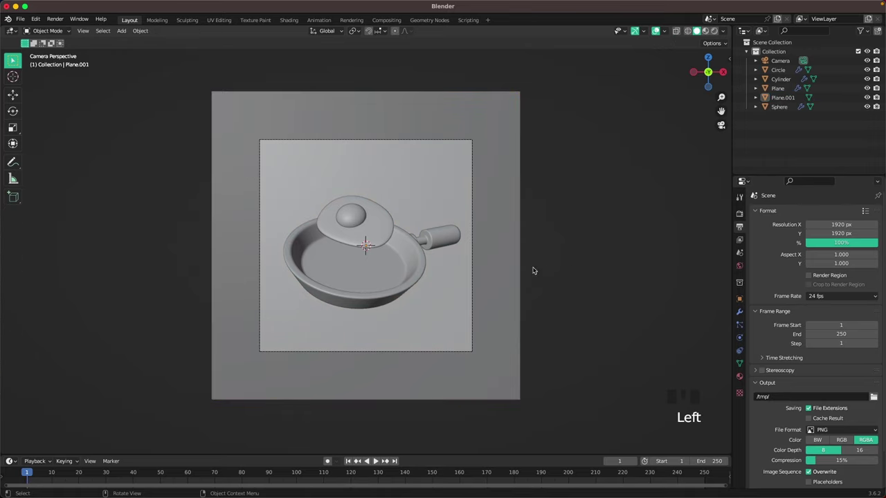
scroll(448, 272, "up", 1)
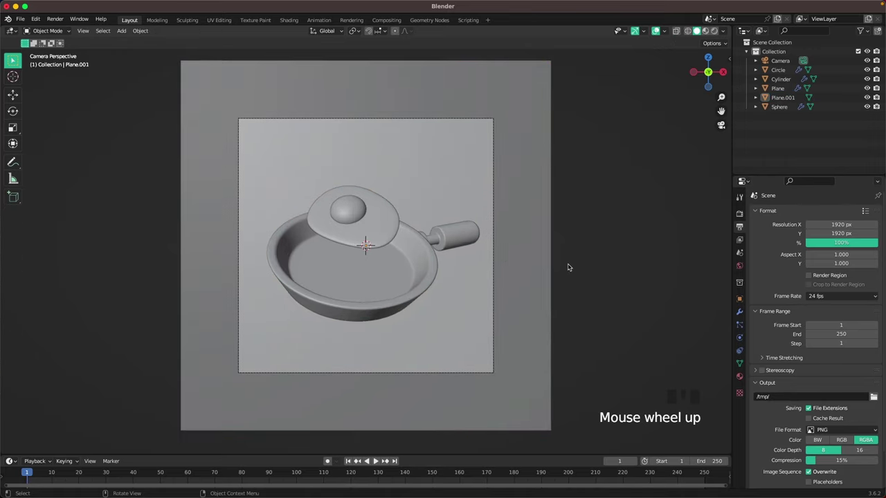
Switch the scene's render engine to Cycles and set its device to GPU Compute.
left_click(740, 214)
left_click(822, 213)
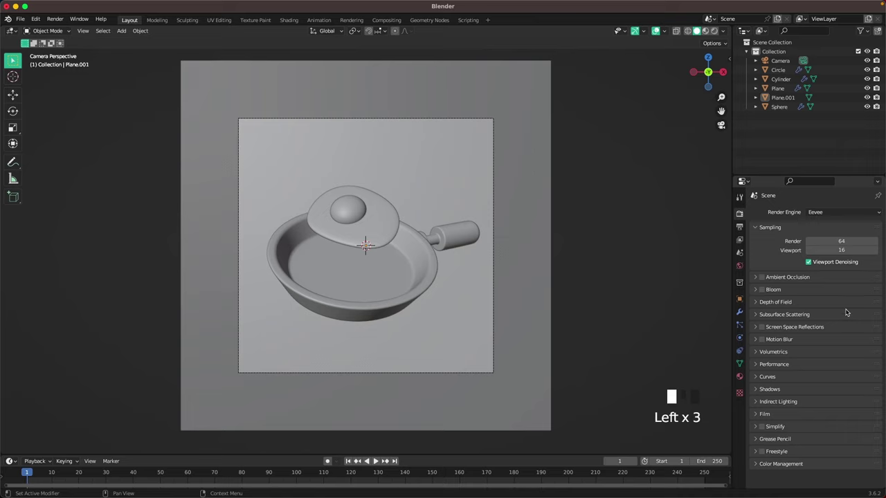
left_click(821, 212)
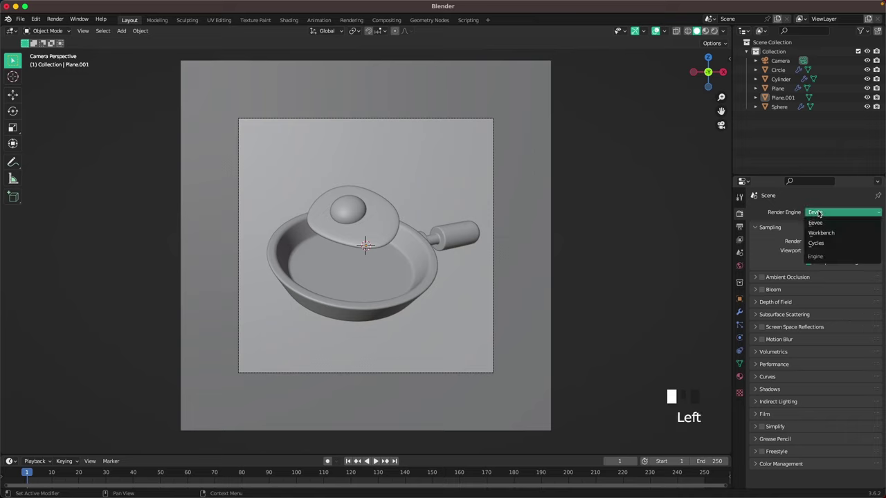
left_click(824, 244)
left_click(828, 236)
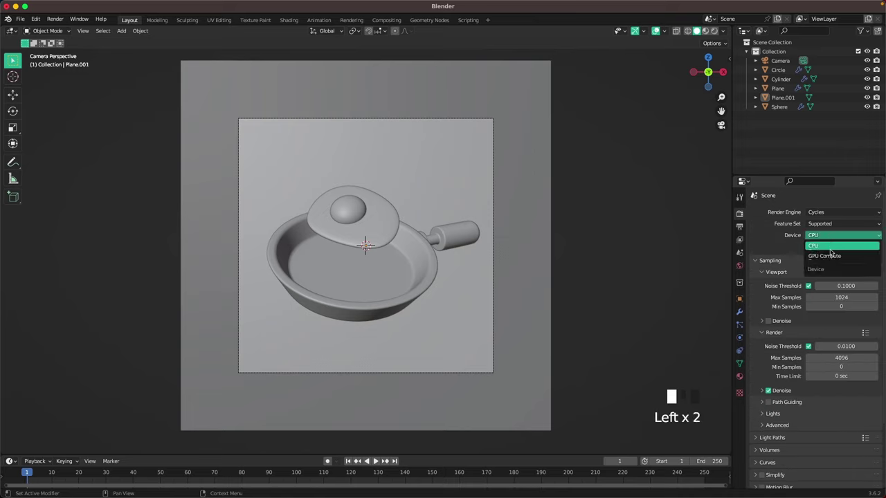
left_click(830, 252)
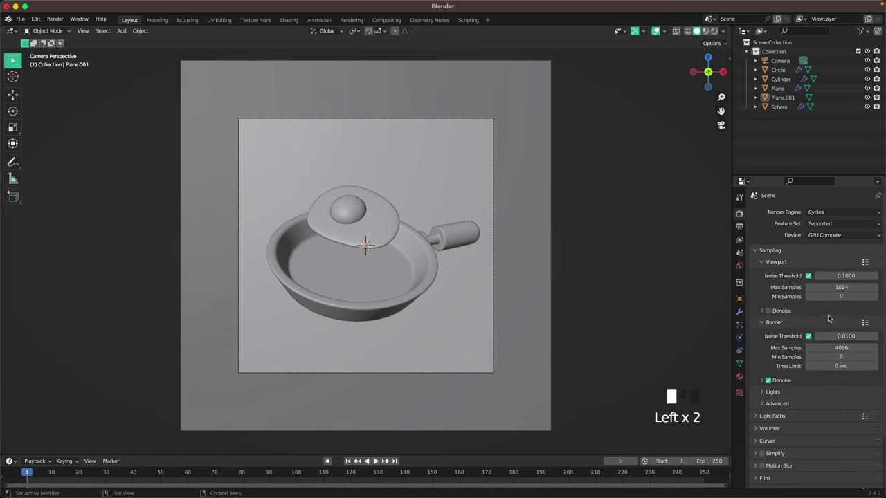
Set the maximum samples to 128 for the viewport and 512 for the render.
left_click(826, 287)
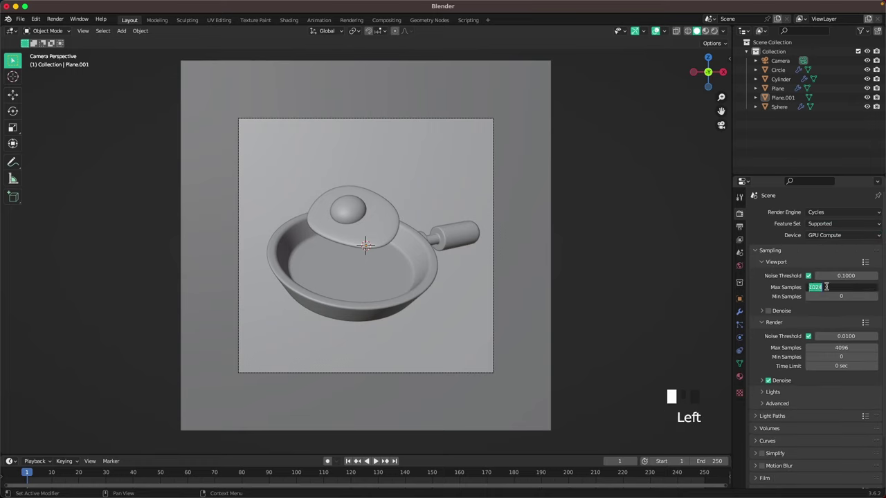
type("128")
key("Return")
left_click(833, 347)
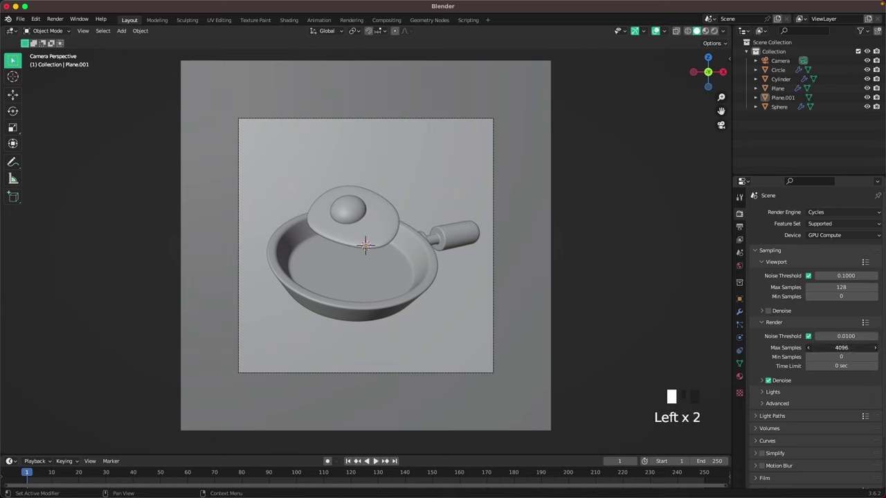
key("Return")
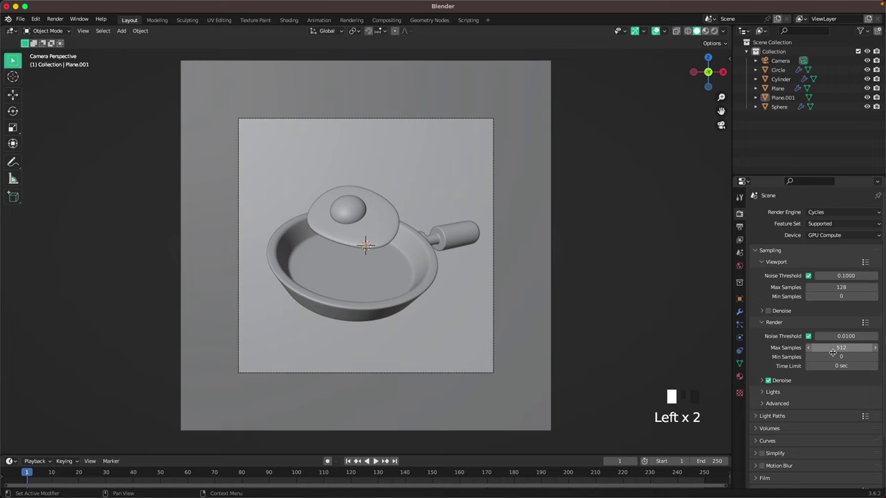
Set the color management look to High Contrast and display the viewport in rendered shading.
scroll(833, 352, "down", 11)
left_click(785, 482)
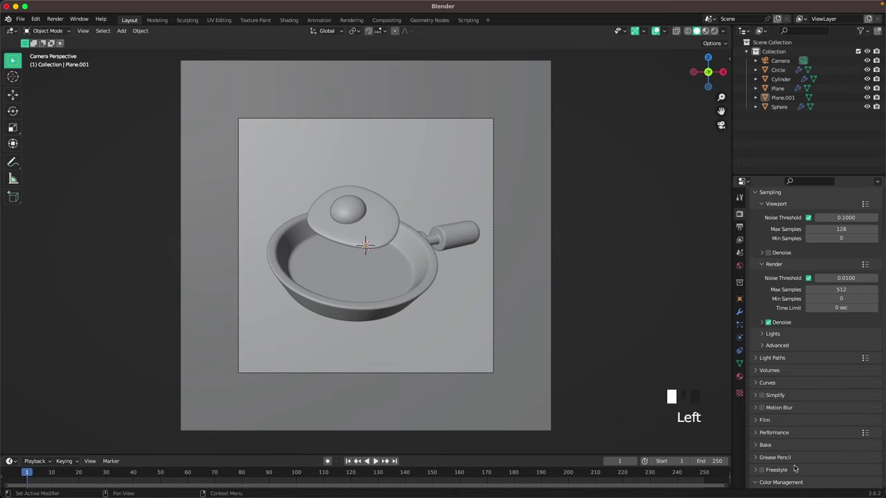
scroll(798, 468, "down", 7)
left_click(816, 434)
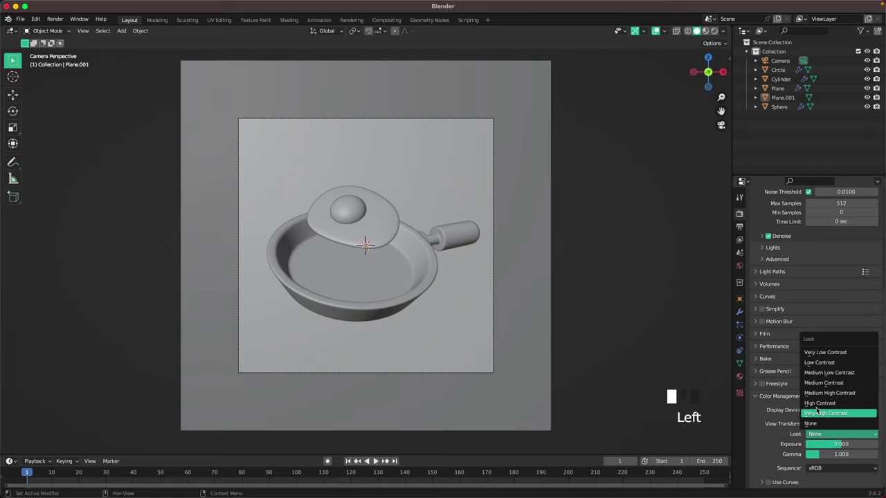
left_click(819, 403)
key("z")
left_click(608, 274)
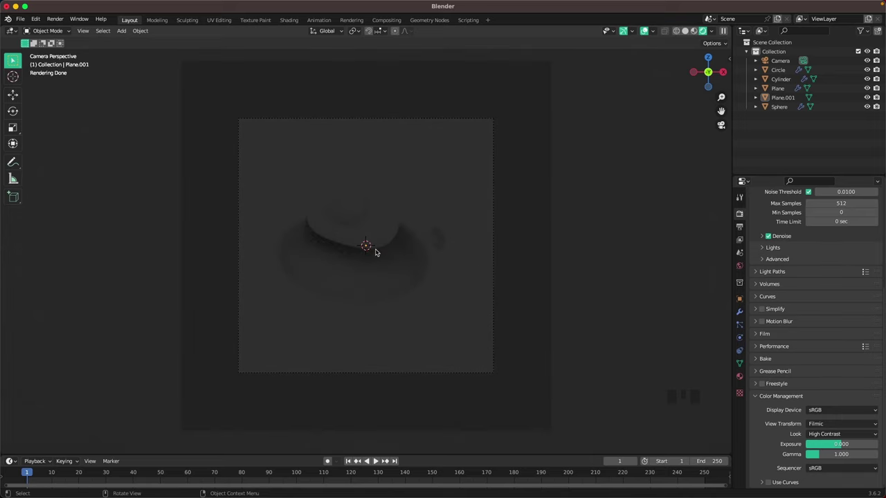
Add an area light at the world origin and raise it along the Z axis high above the pan.
key("shift+a")
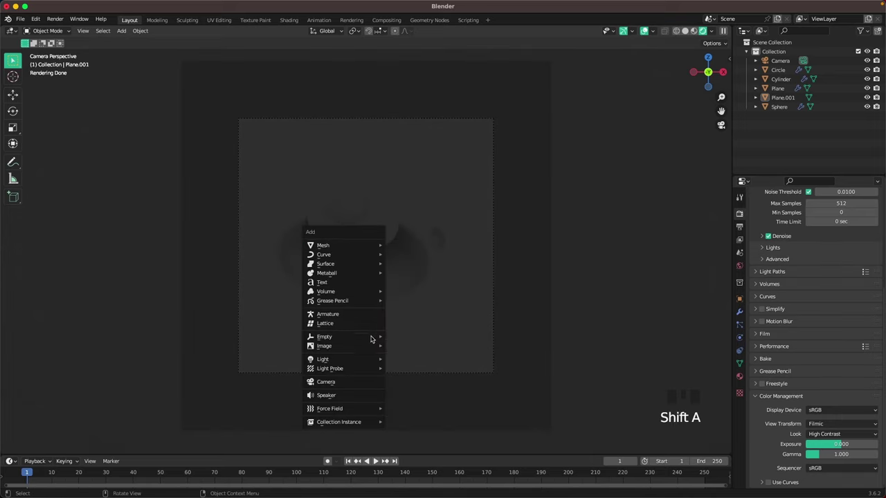
mouse_move(358, 363)
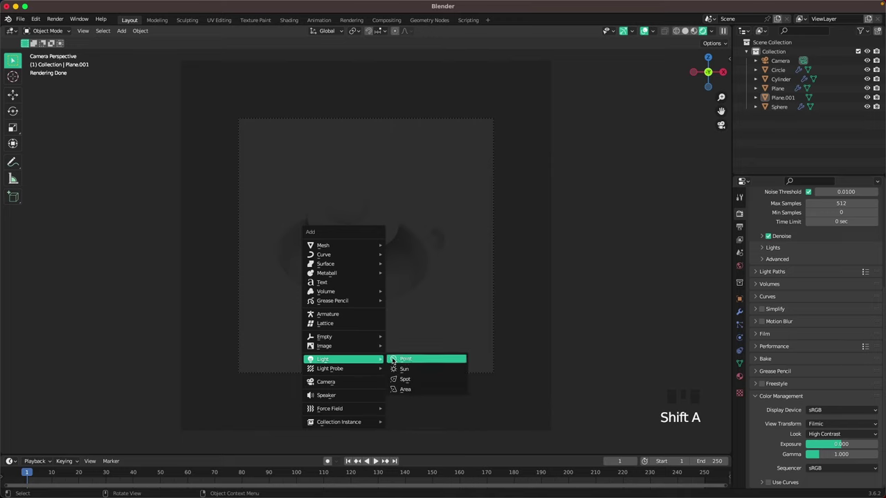
left_click(416, 390)
scroll(429, 338, "down", 2)
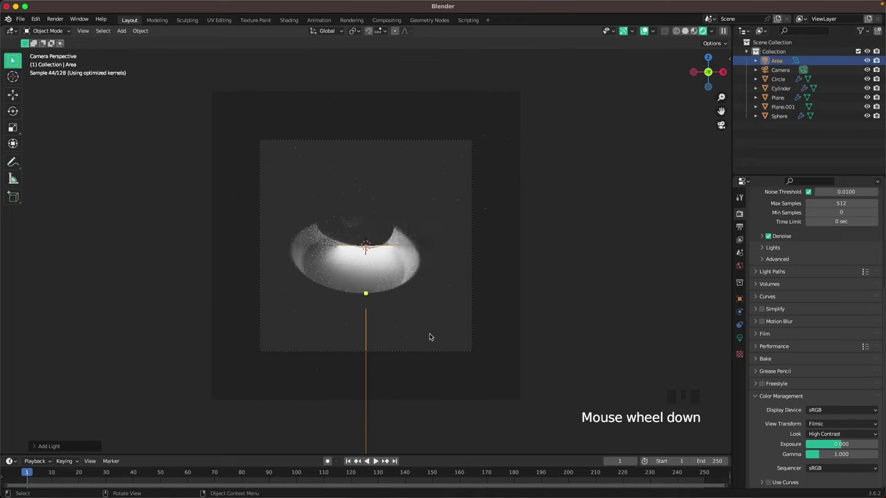
key("g")
key("z")
left_click(413, 182)
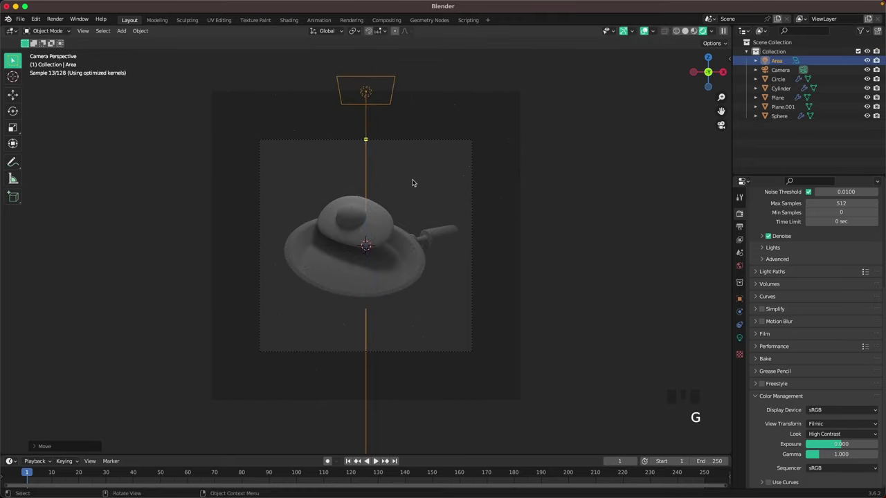
Set the pivot point to the 3D Cursor and rotate the area light -30 degrees around the X axis.
key("period")
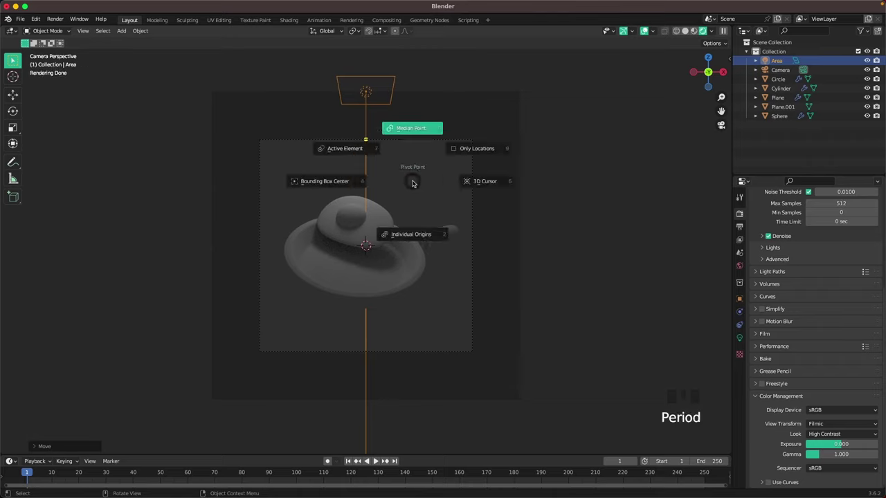
left_click(478, 182)
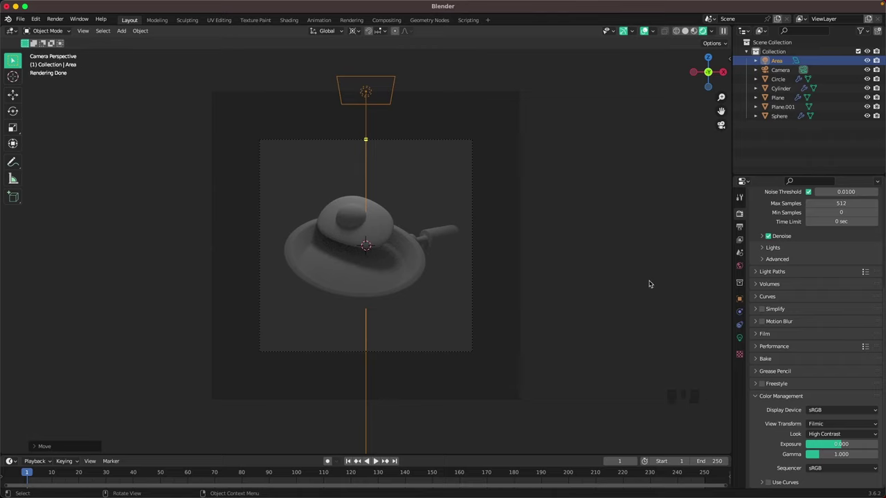
key("r")
key("x")
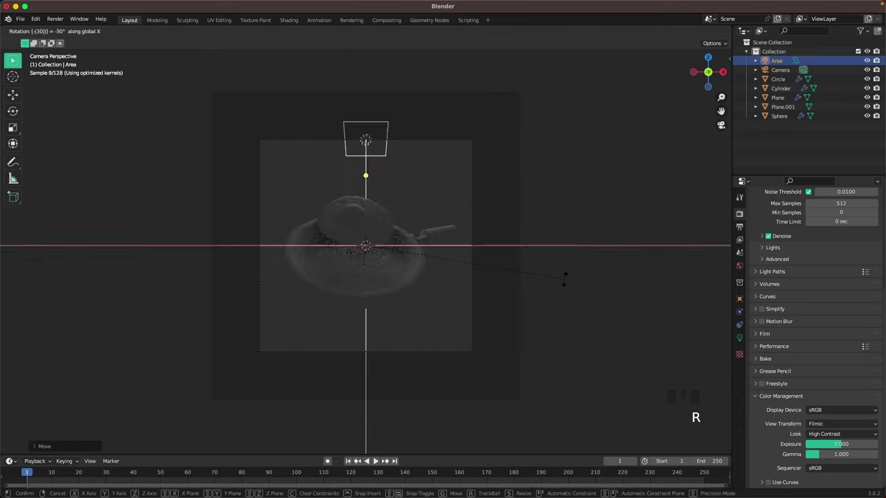
left_click(564, 282)
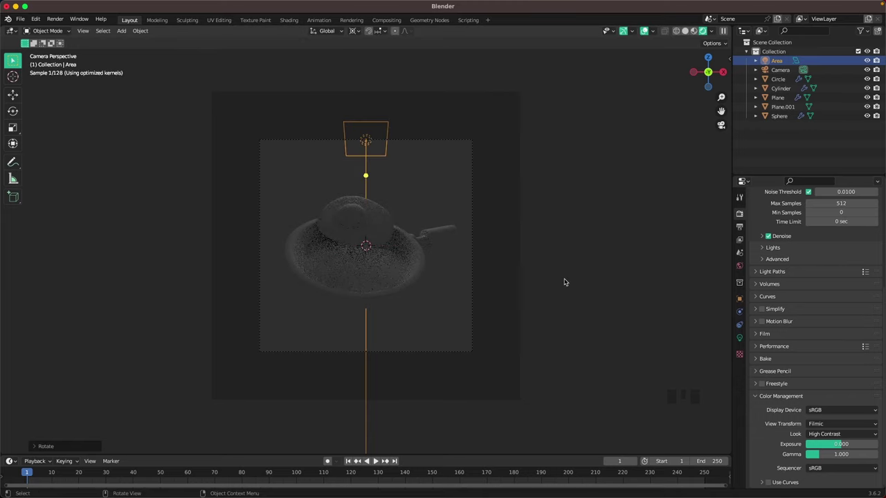
Give the area light a power of 80 W, a Disk shape and a size of 2 m.
left_click(740, 338)
double_click(829, 275)
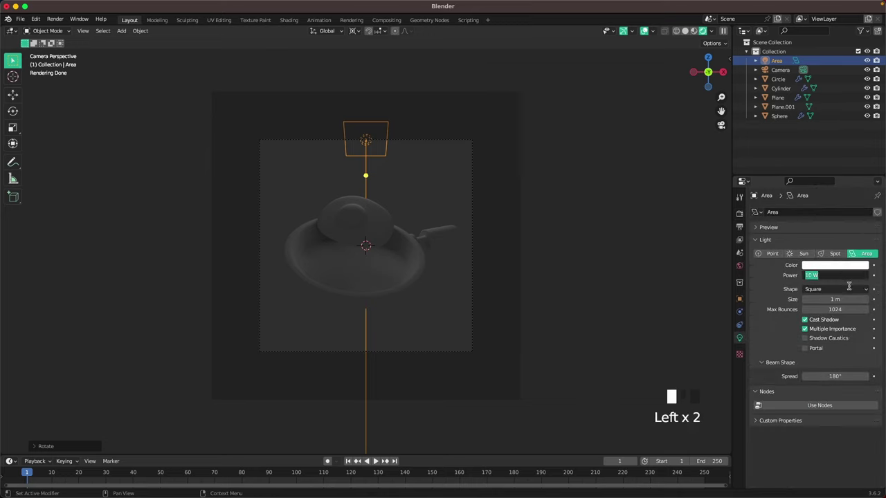
type("80")
key("Return")
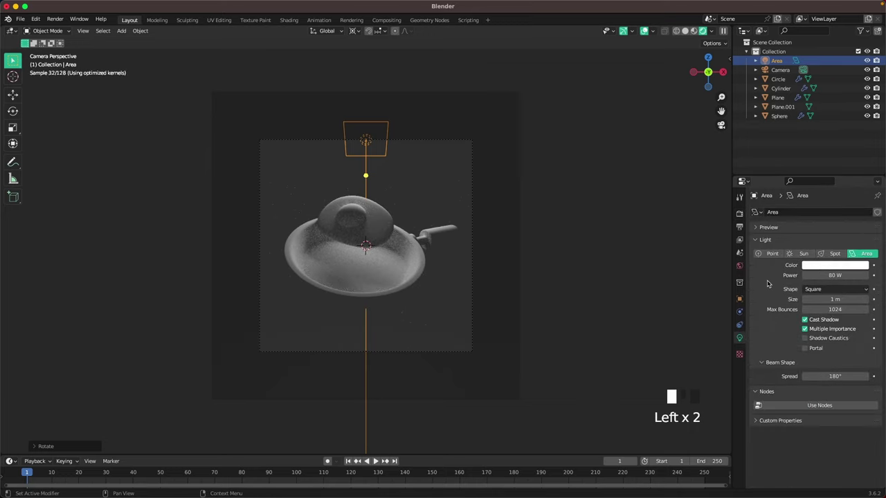
left_click(826, 289)
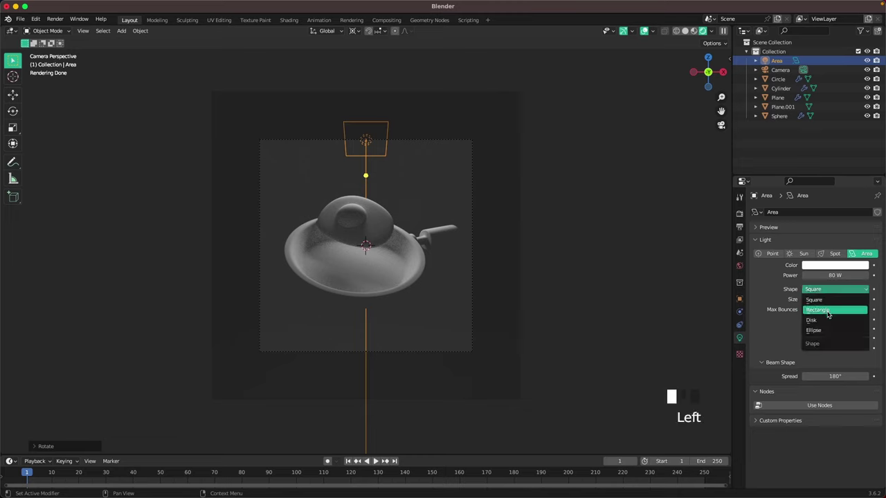
left_click(827, 320)
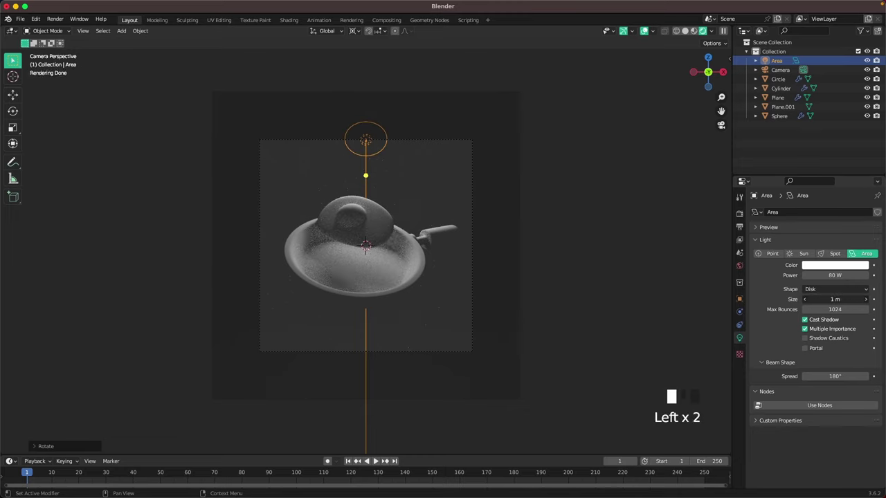
left_click(829, 299)
type("2")
key("Return")
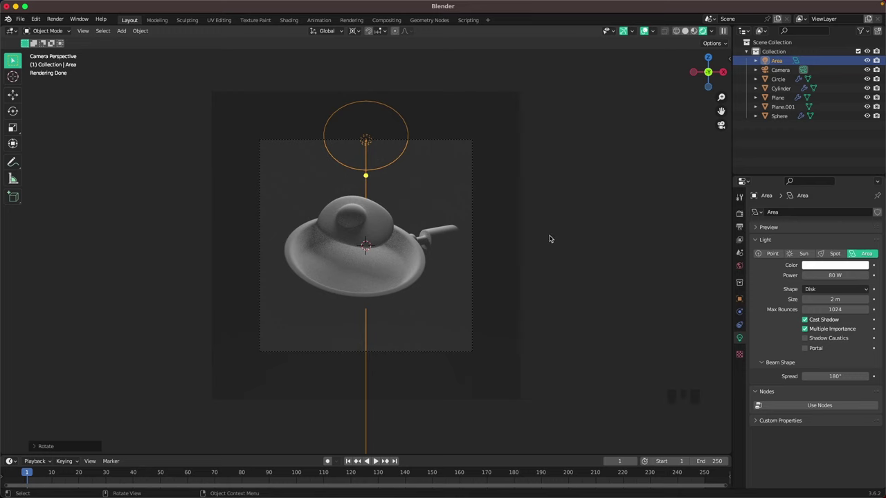
Duplicate the area light and rotate the copy 120 degrees around the Z axis about the 3D cursor.
key("shift+d")
type("rz")
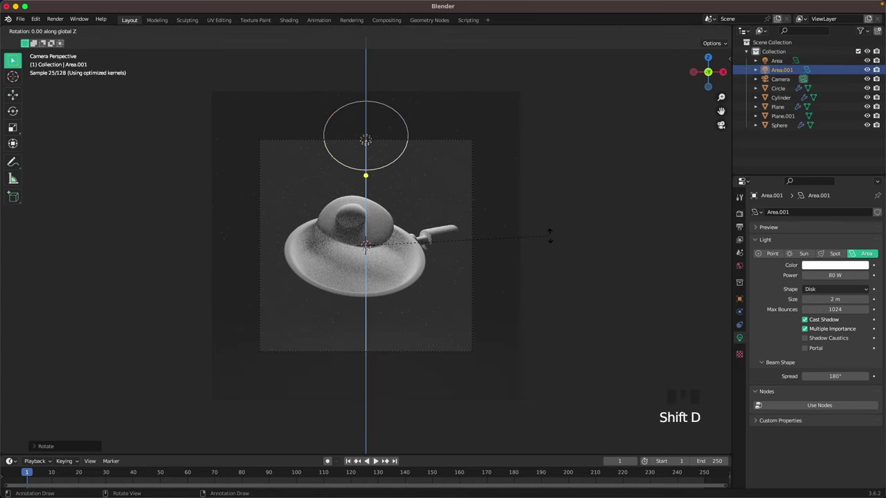
type("120")
key("Return")
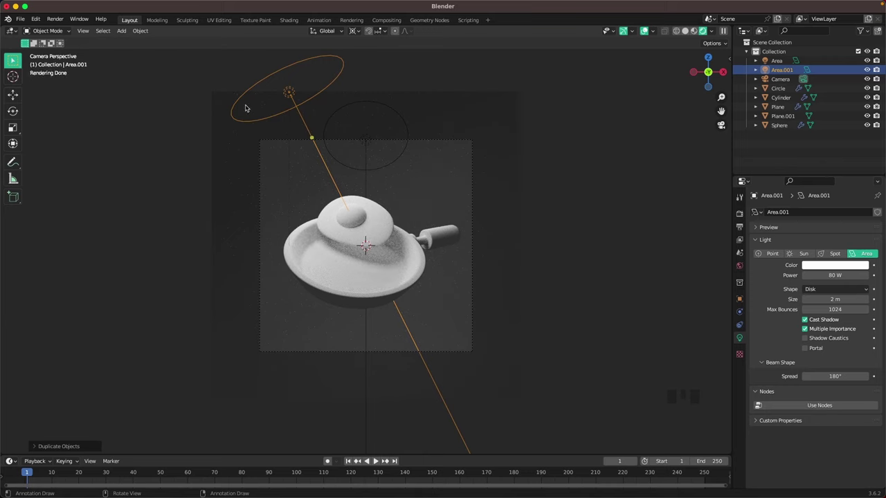
Swing the duplicated light down around its local X axis by slightly more than -40 degrees and set its power to 60 W.
key("r")
key("x")
key("x")
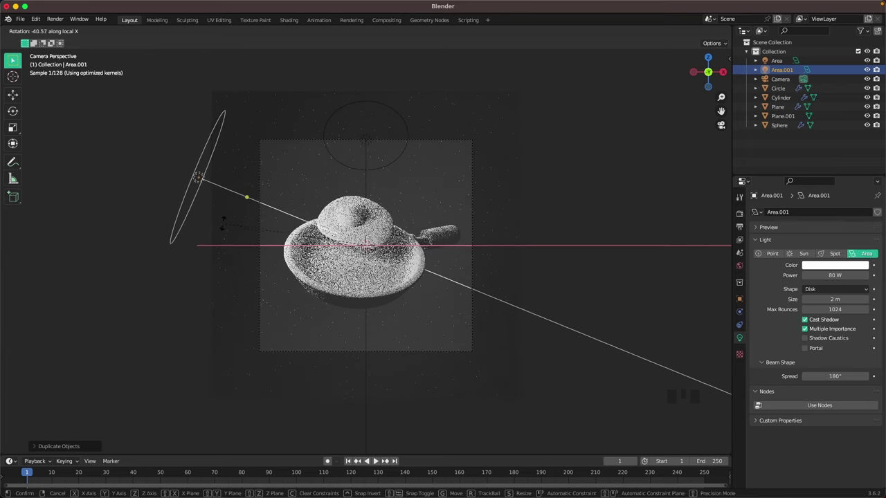
left_click(222, 232)
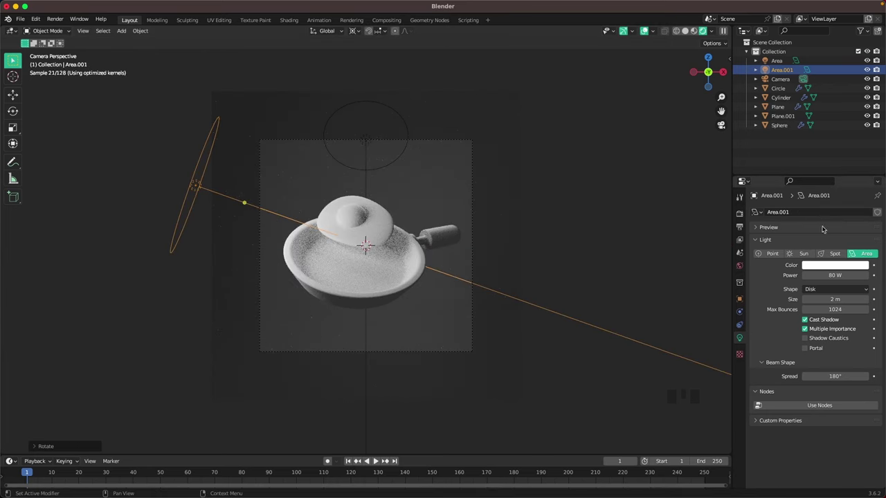
left_click(821, 274)
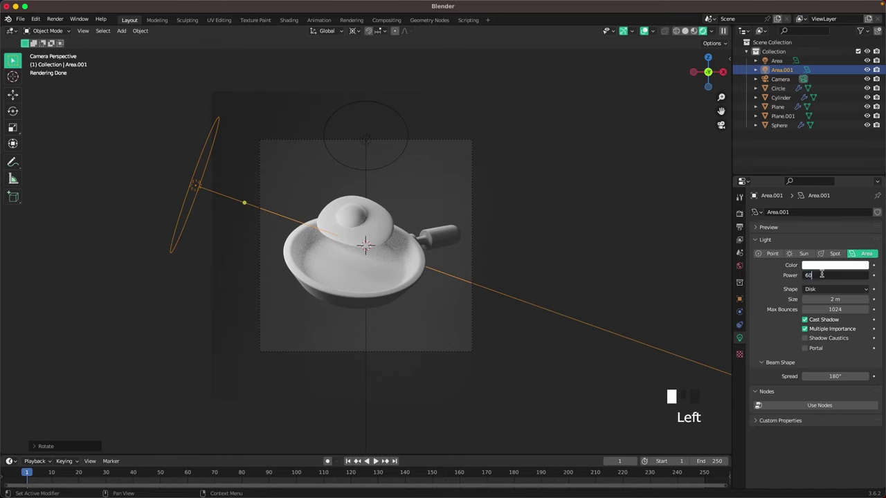
key("Return")
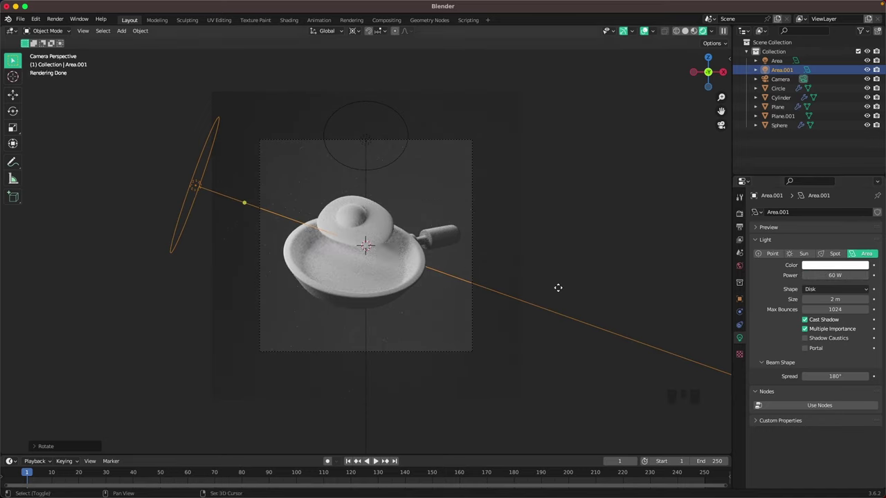
Duplicate the 60 W light, rotate the copy 120 degrees around Z to the pan's handle side, and set its power to 40 W.
key("shift+d")
type("rz180")
key("Return")
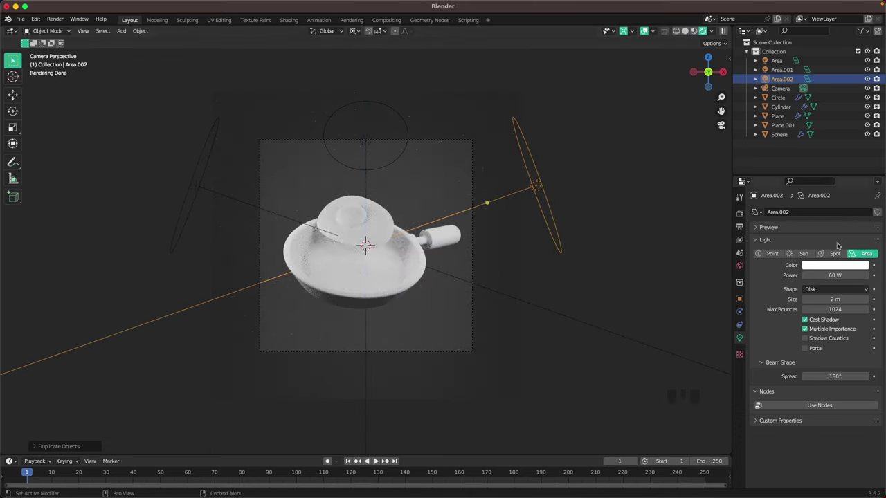
left_click(843, 274)
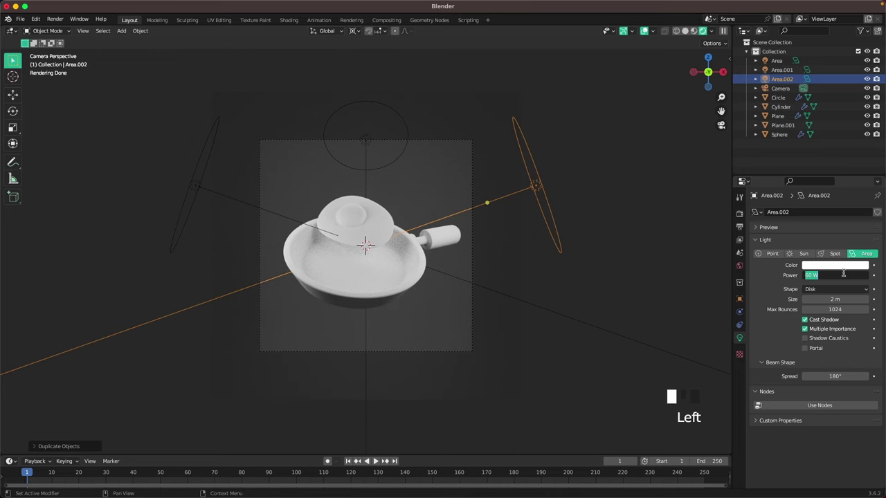
key("Return")
Move the 40 W light on the pan's handle side outward along its local Z axis, farther from the pan.
key("g")
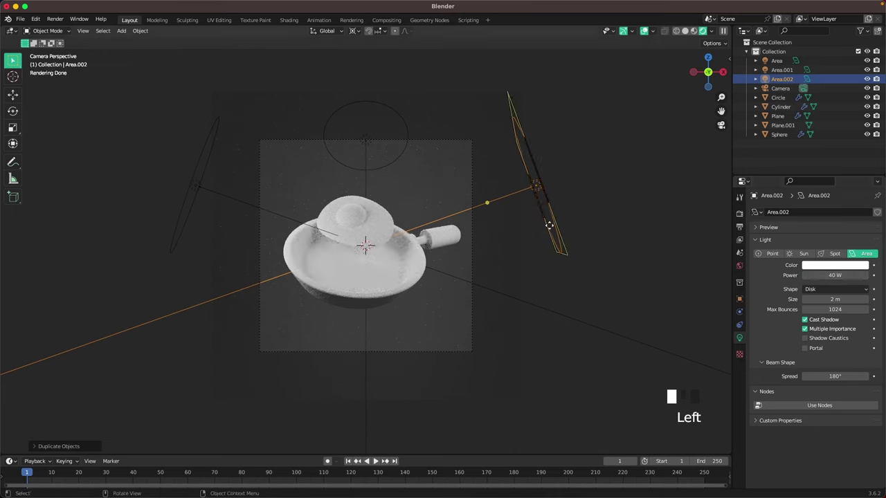
key("z")
left_click(588, 225)
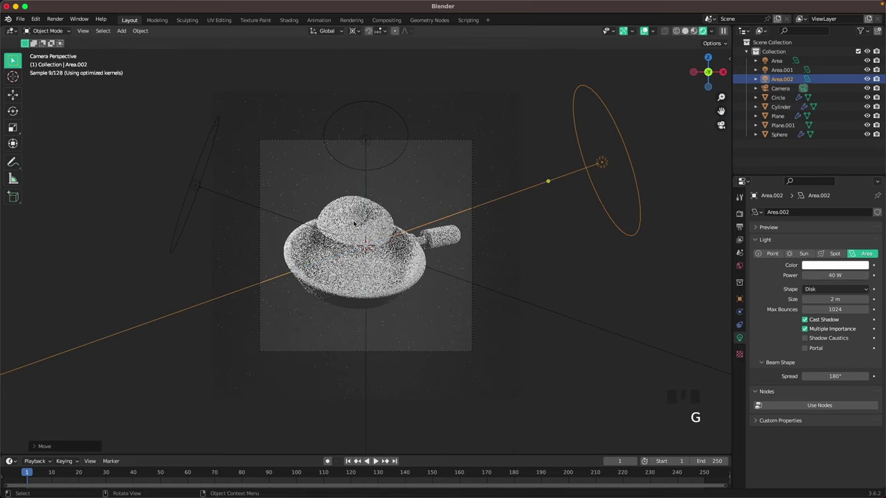
Move the 60 W light about 1 m outward along its local Z axis, away from the pan.
left_click(258, 206)
left_click(212, 194)
key("g")
key("z")
key("z")
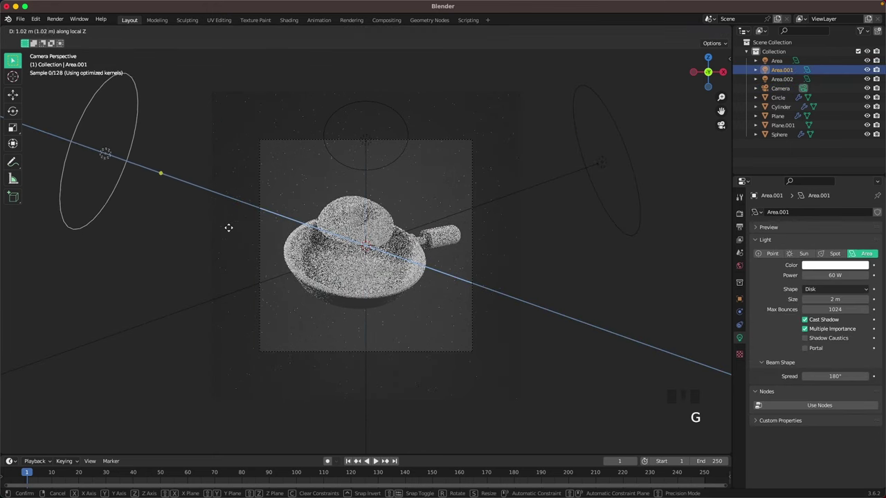
left_click(228, 228)
left_click(641, 304)
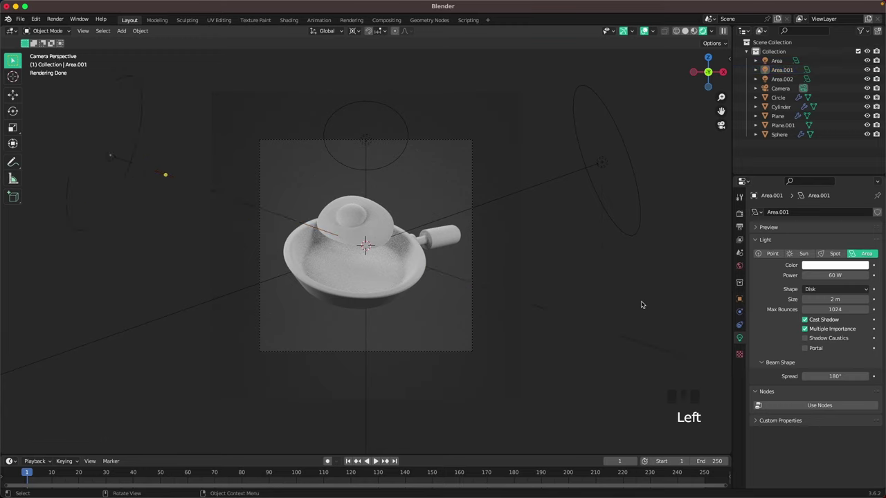
Set the transform pivot point to Median Point.
middle_click_drag(641, 305, 382, 268)
scroll(368, 264, "down", 5)
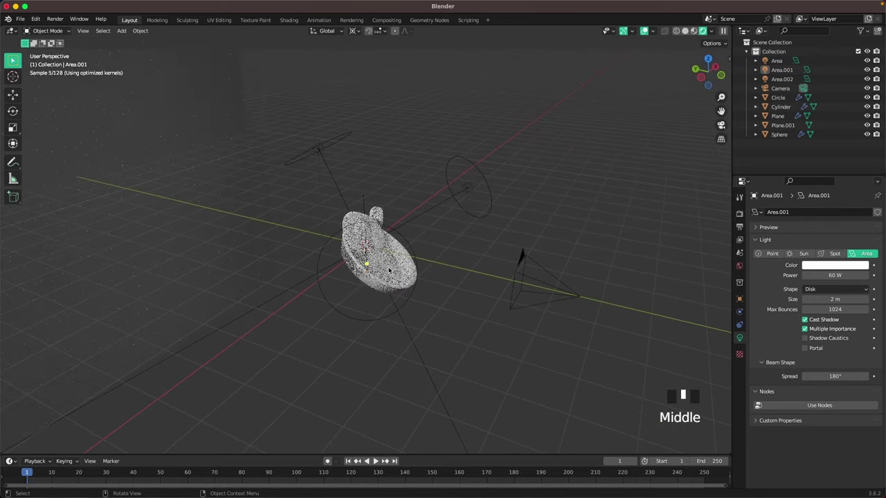
scroll(384, 268, "down", 1)
key("period")
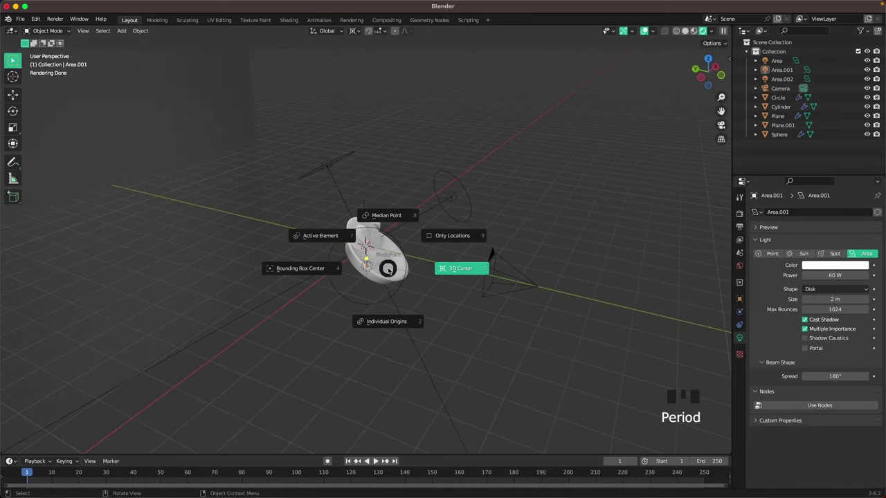
left_click(389, 220)
Add a new area light at the 3D cursor and rotate it 90 degrees around the X axis to face the backdrop.
key("shift+a")
mouse_move(379, 231)
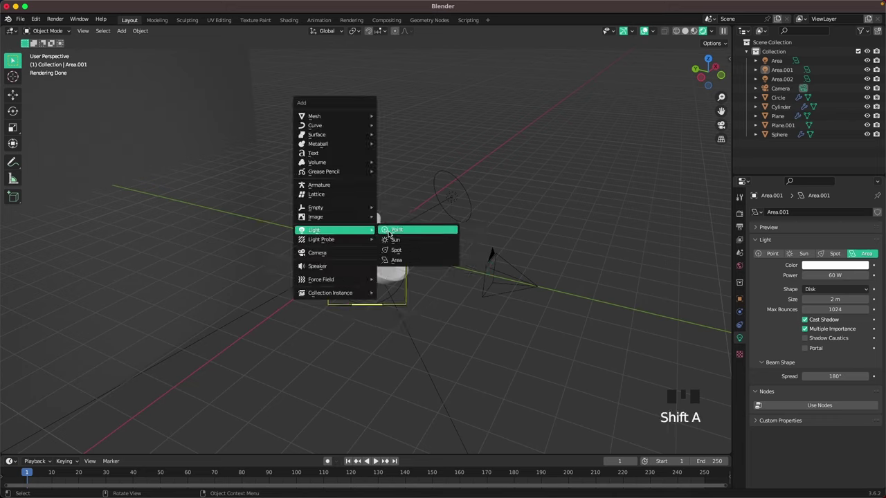
left_click(395, 259)
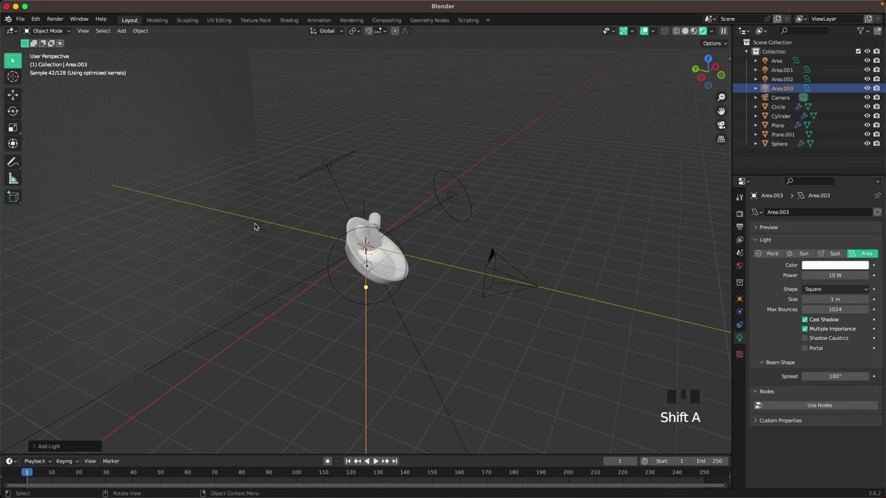
type("rx90")
key("Return")
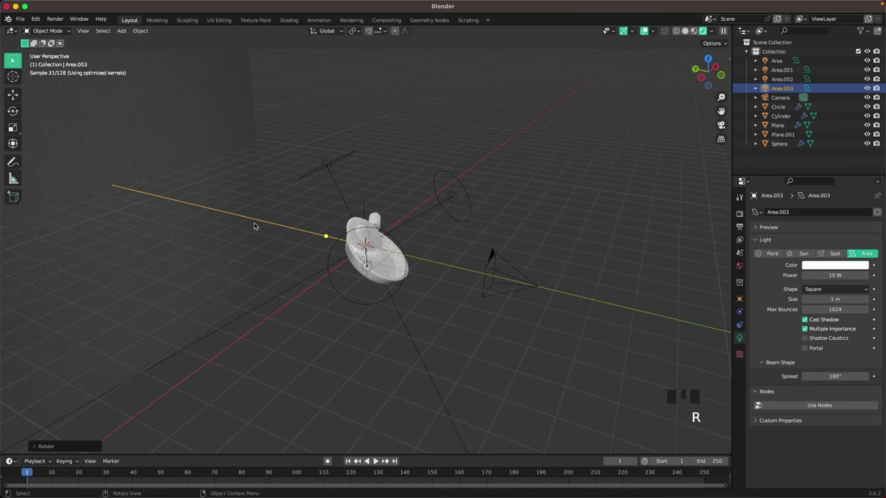
Move the new area light slightly more than 9.3 m along the Y axis toward the backdrop.
key("g")
key("y")
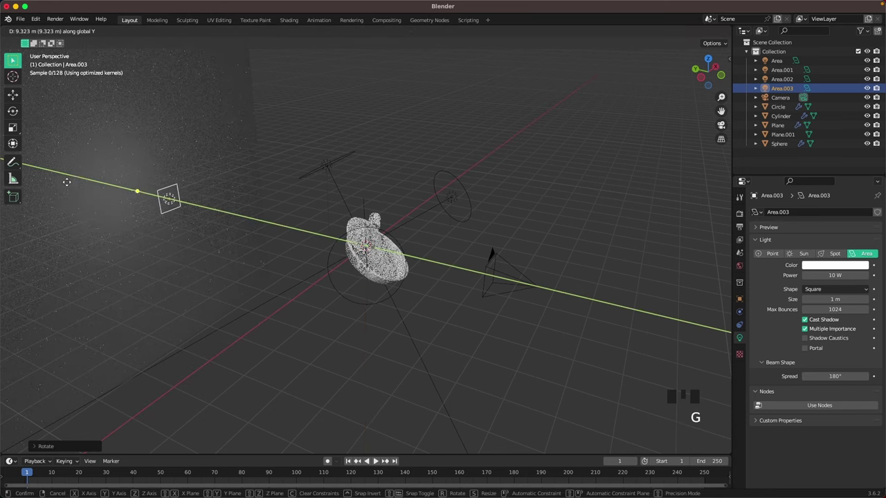
left_click(63, 184)
Give the backdrop light a power of 200 W, a Disk shape and a size of 2 m.
left_click(824, 276)
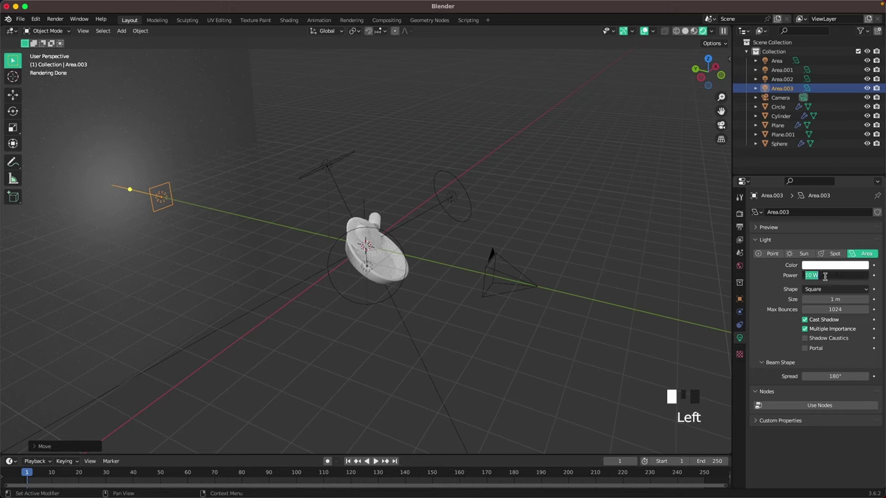
type("200")
key("Return")
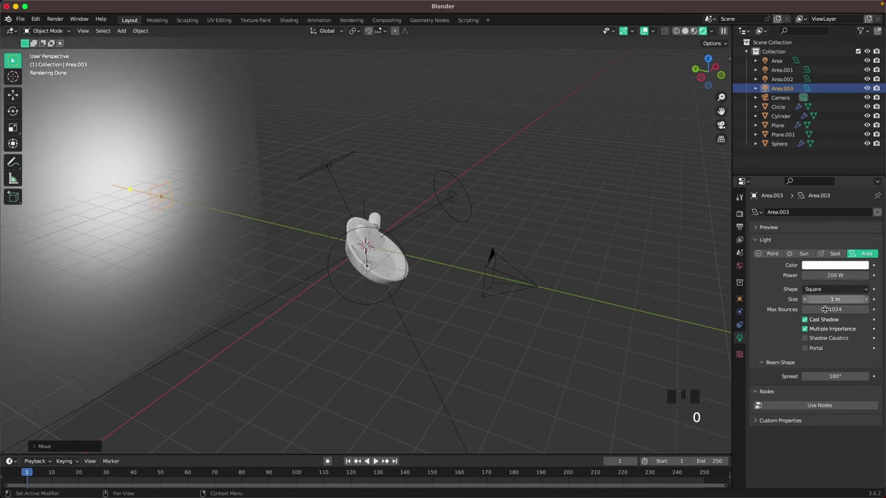
left_click(824, 289)
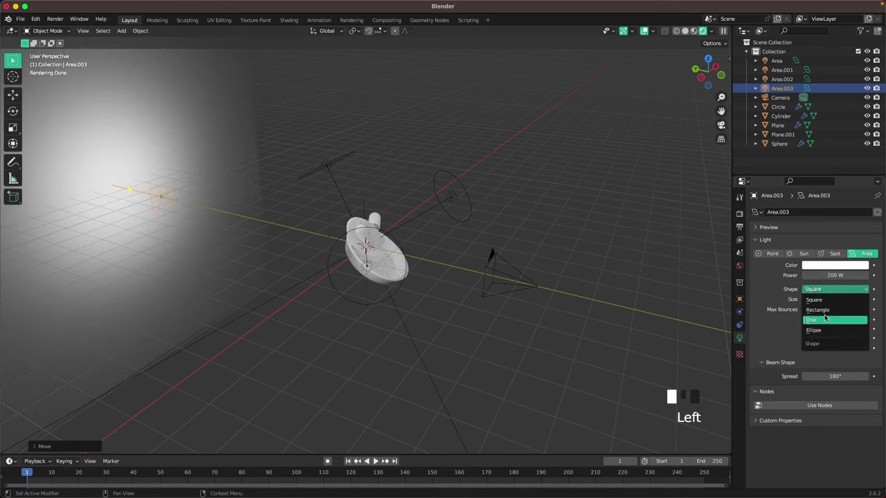
left_click(826, 318)
left_click(827, 300)
type("2")
key("Return")
left_click(620, 236)
Add a new material to the backdrop plane and name it Background.
key("grave")
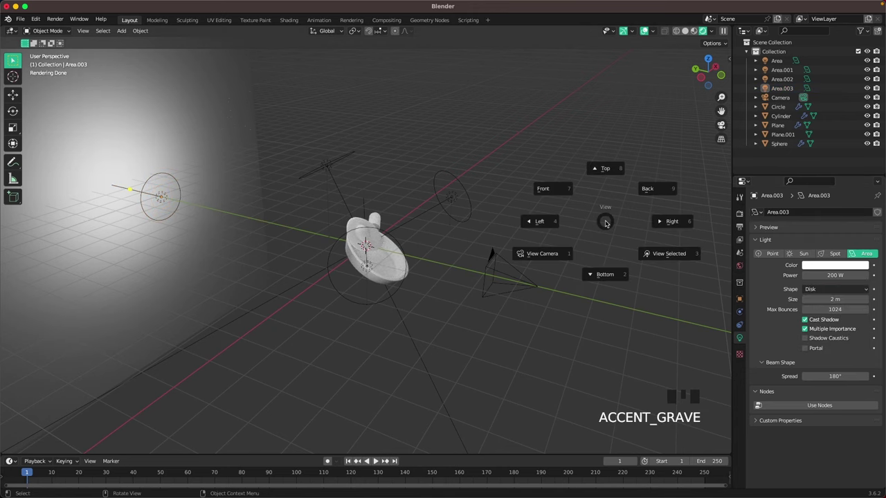
left_click(569, 249)
left_click(595, 273)
scroll(595, 300, "up", 1)
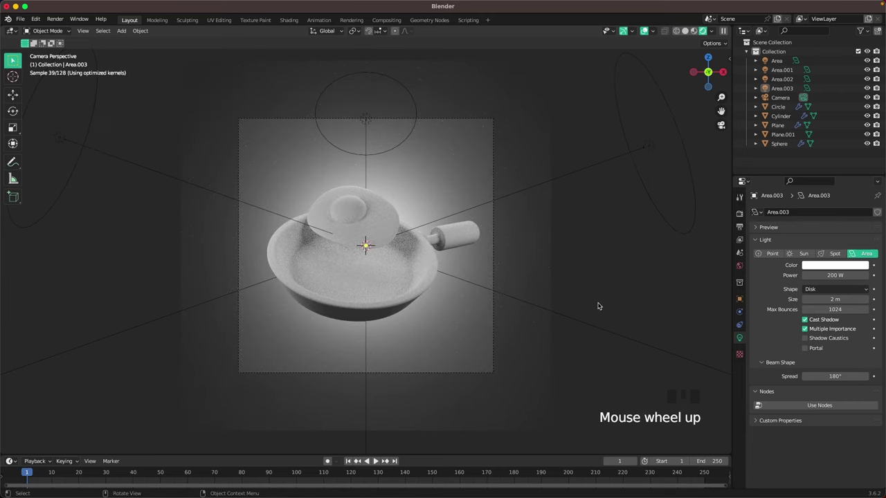
scroll(599, 306, "up", 1)
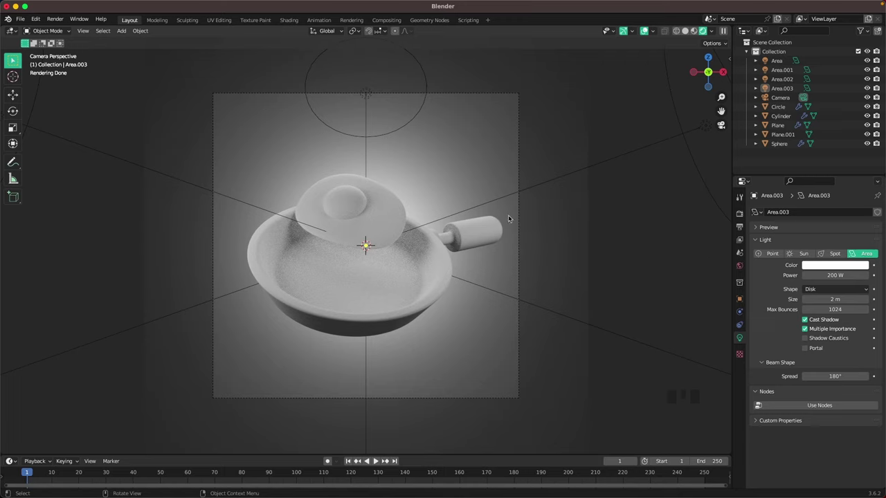
left_click(487, 139)
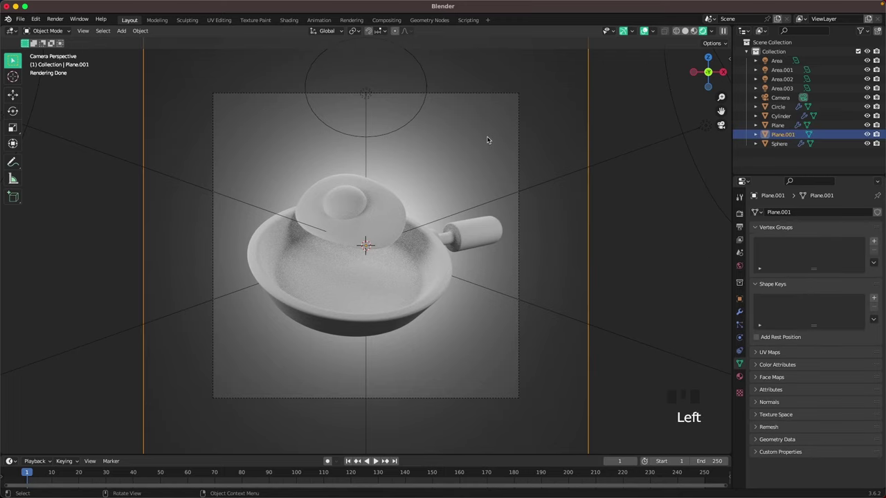
left_click(741, 377)
left_click(804, 252)
left_click(804, 253)
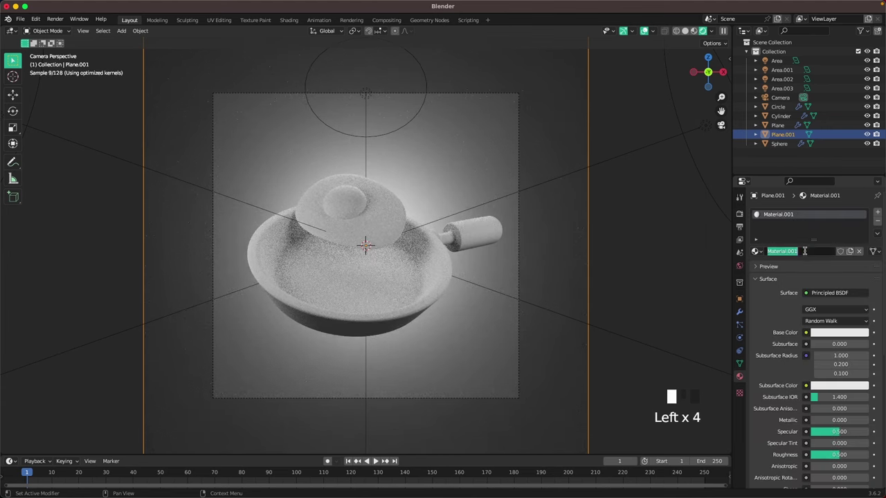
type("Background")
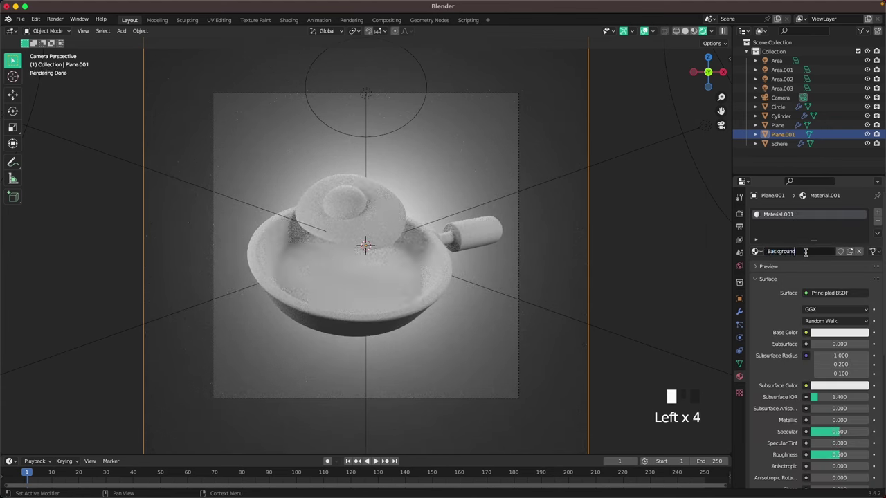
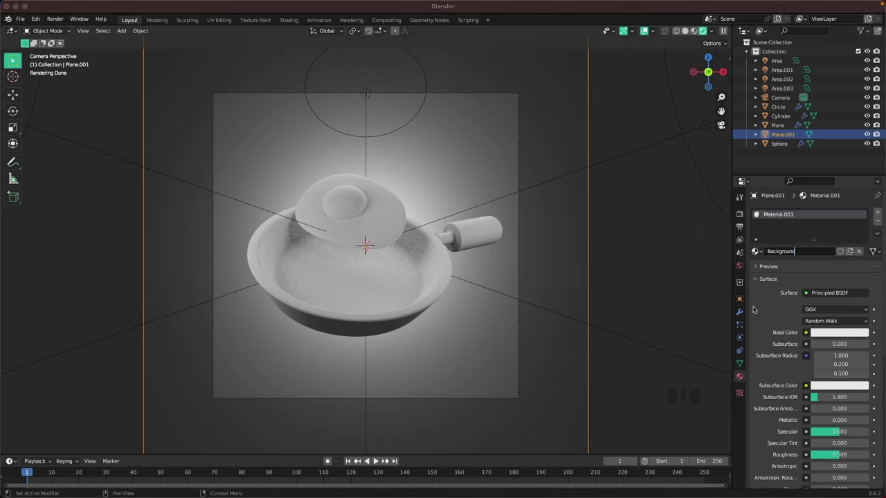
Set the Background material's base color to hex FFC180.
left_click(833, 333)
left_click(833, 334)
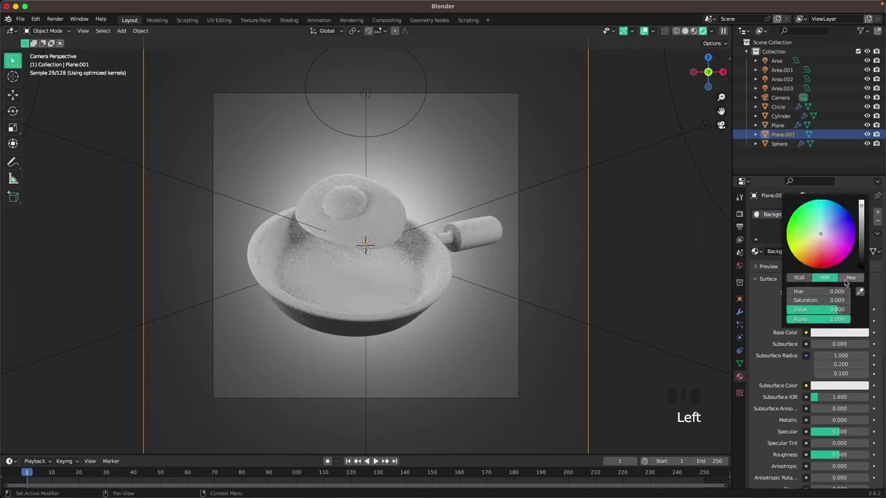
left_click(851, 277)
left_click(812, 291)
type("FFC180")
key("Return")
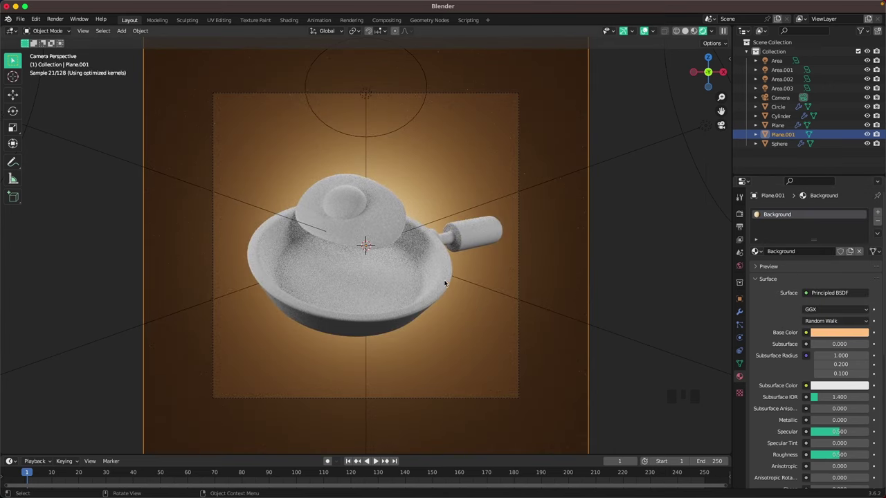
Add a new material to the pan body and set its base color to hex 646464.
left_click(417, 302)
left_click(826, 251)
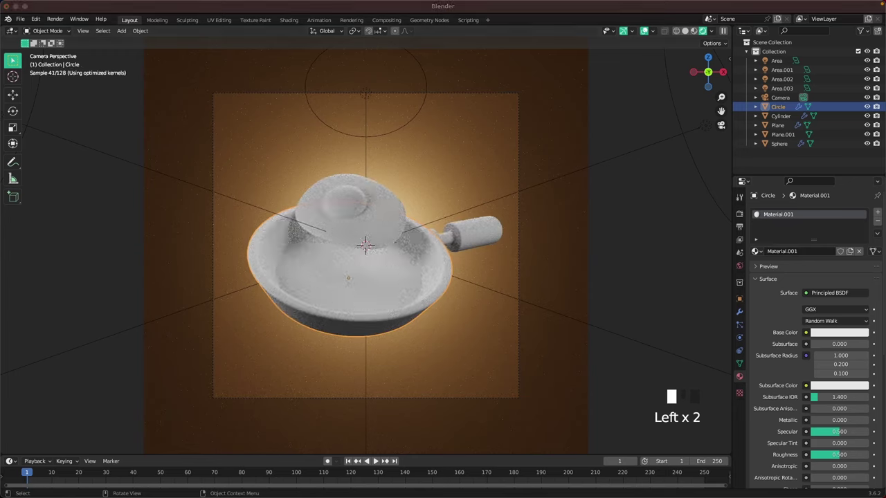
left_click(839, 332)
left_click(840, 293)
type("646464")
key("Return")
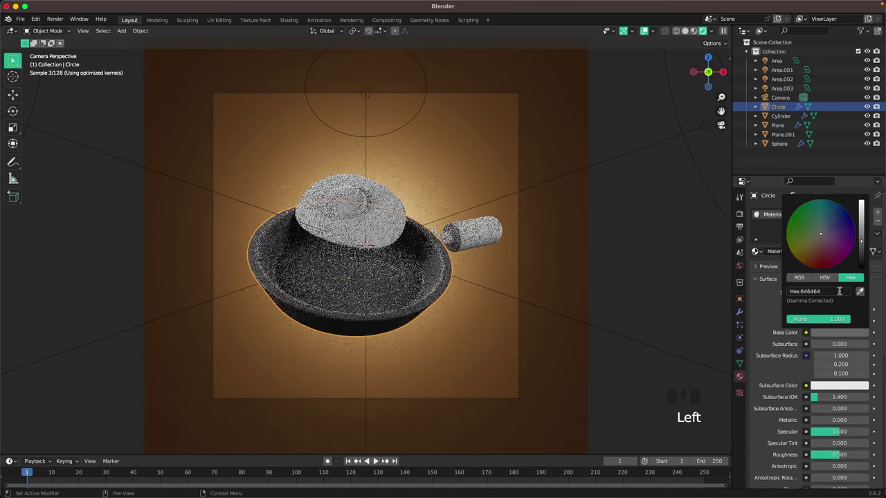
Assign the pan's existing dark gray Material.001 to the handle.
left_click(473, 240)
left_click(472, 241)
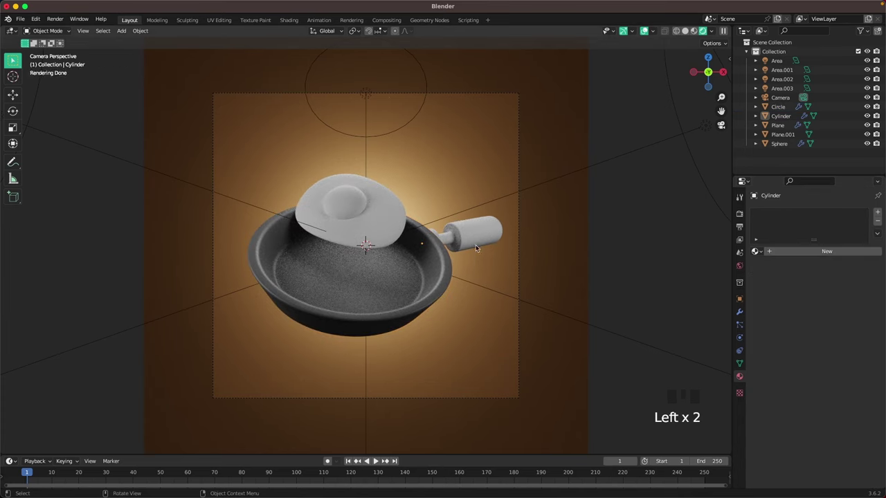
left_click(474, 242)
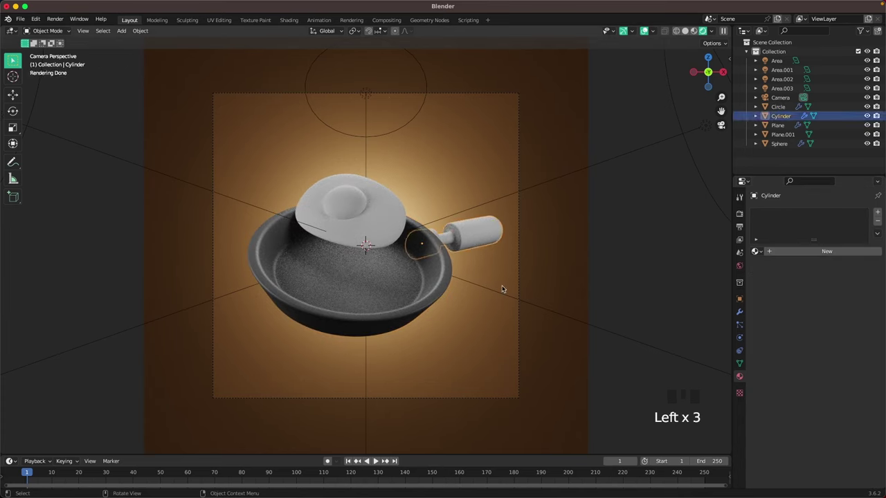
left_click(757, 251)
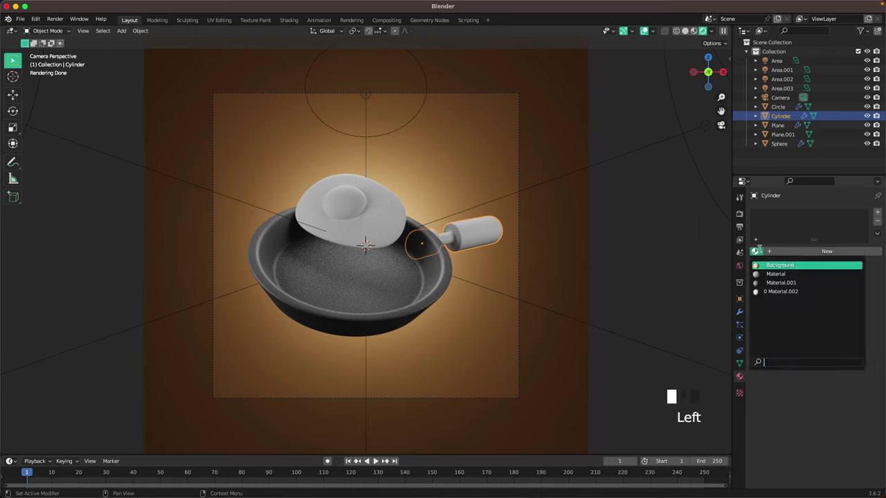
left_click(781, 282)
left_click(513, 240)
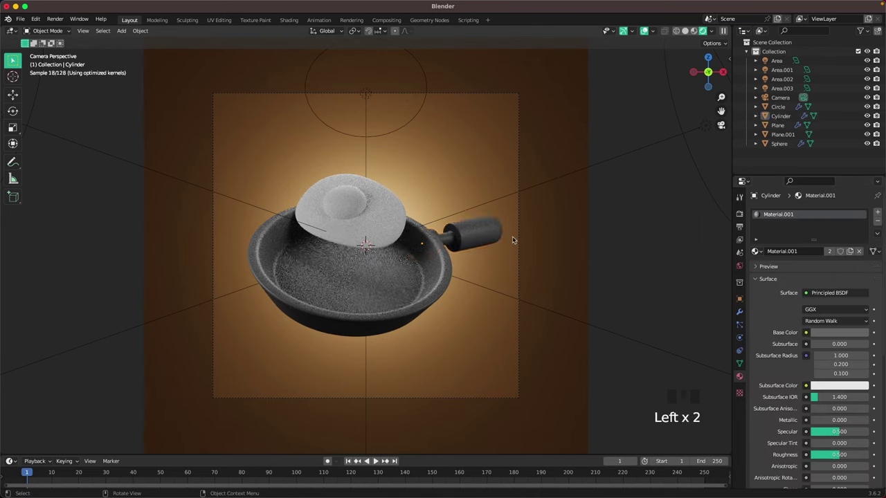
Add a second material slot with a new material to the handle and assign it to the faces of the thin connecting rod.
left_click(482, 240)
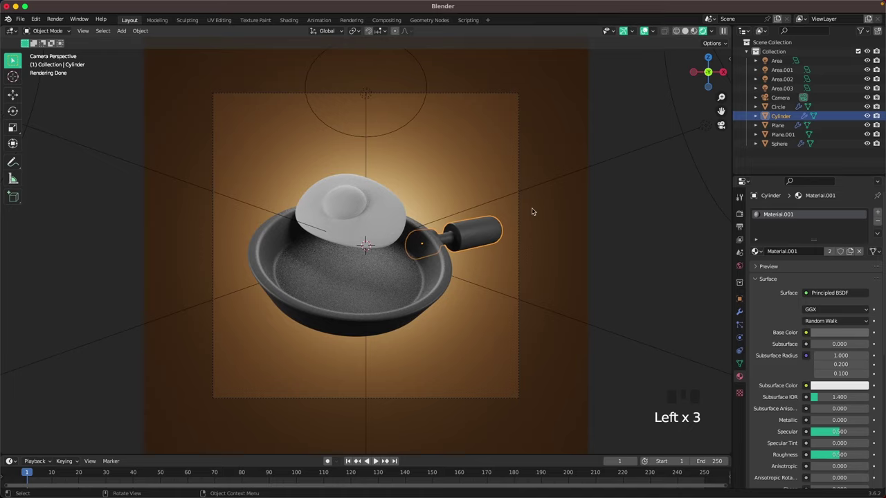
key("Tab")
middle_click_drag(573, 237, 575, 237)
scroll(575, 237, "up", 3)
triple_click(509, 231)
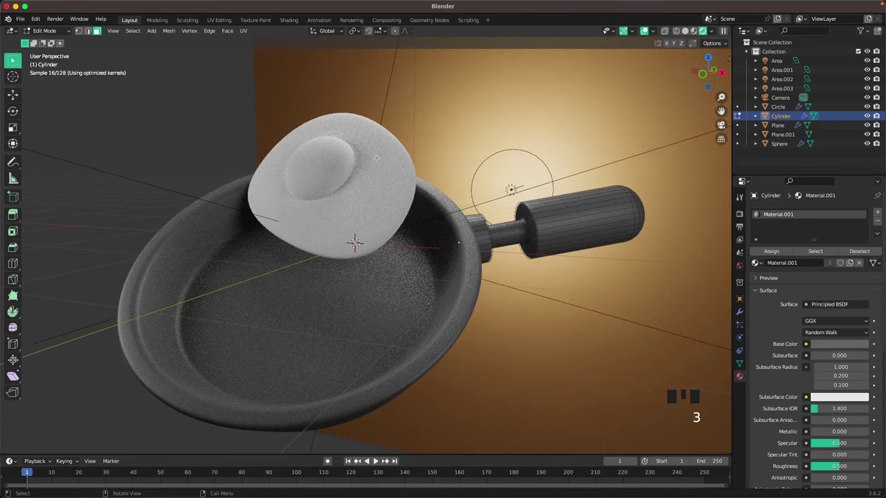
triple_click(514, 235)
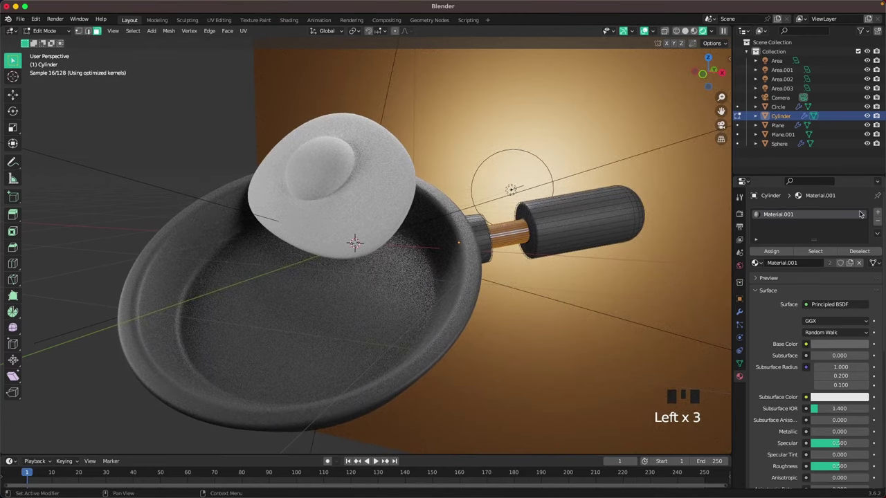
left_click(878, 214)
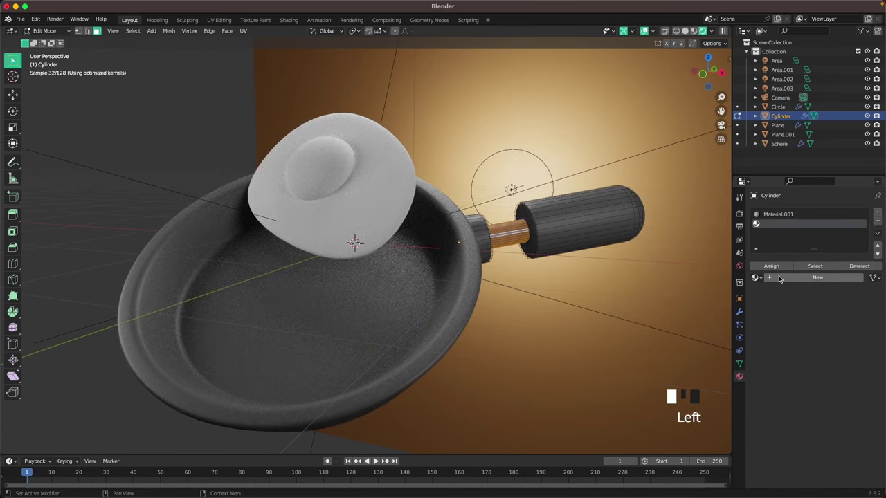
left_click(777, 278)
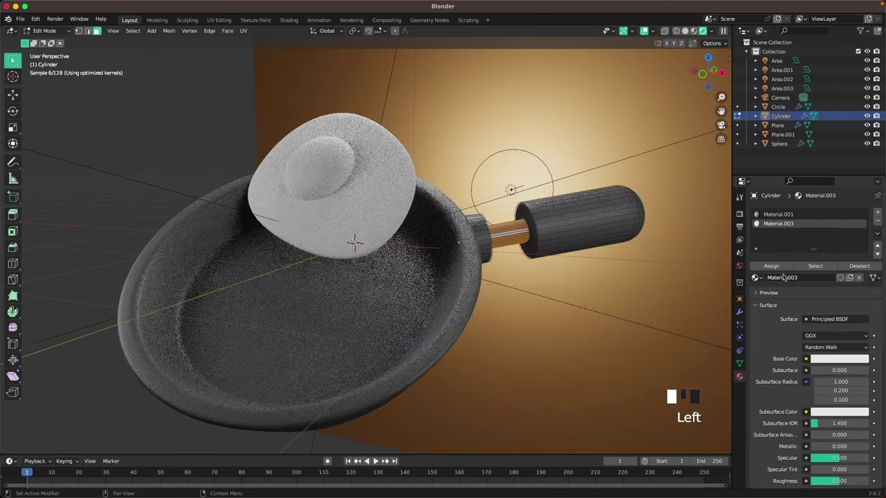
left_click(779, 268)
Rename the connecting rod's material to Metall.
left_click(795, 278)
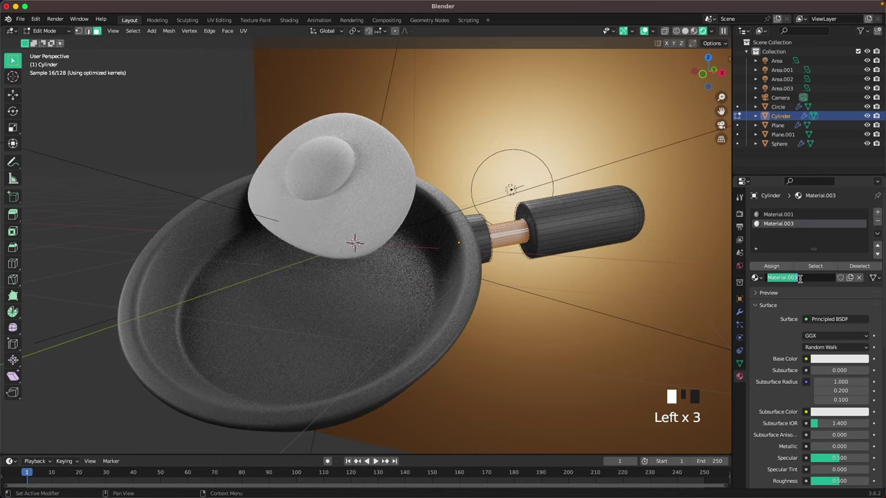
type("Metall")
key("Return")
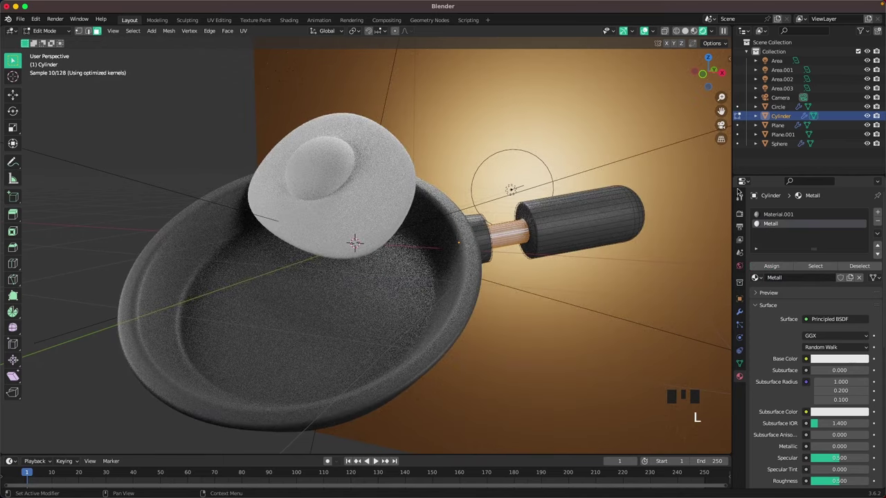
Slightly darken the Metall material's base color, set its Metallic to 1.0, and return to Object Mode.
middle_click_drag(597, 234, 535, 232, "shift")
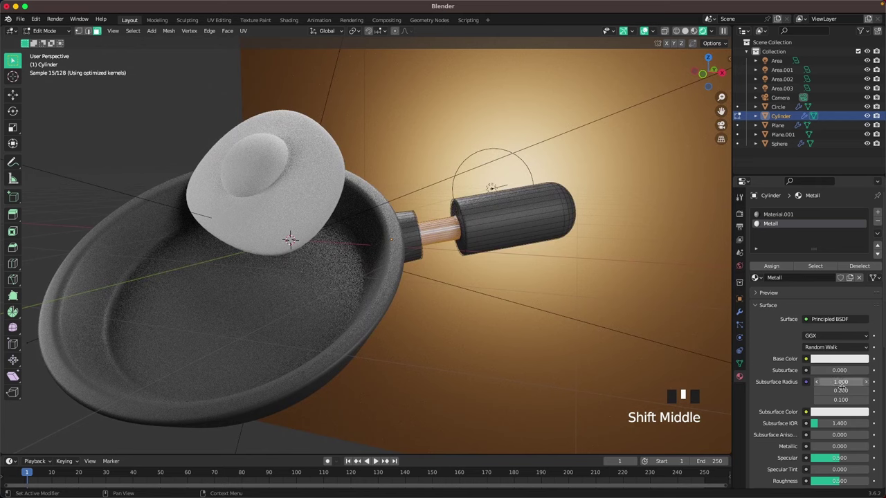
scroll(837, 370, "down", 2)
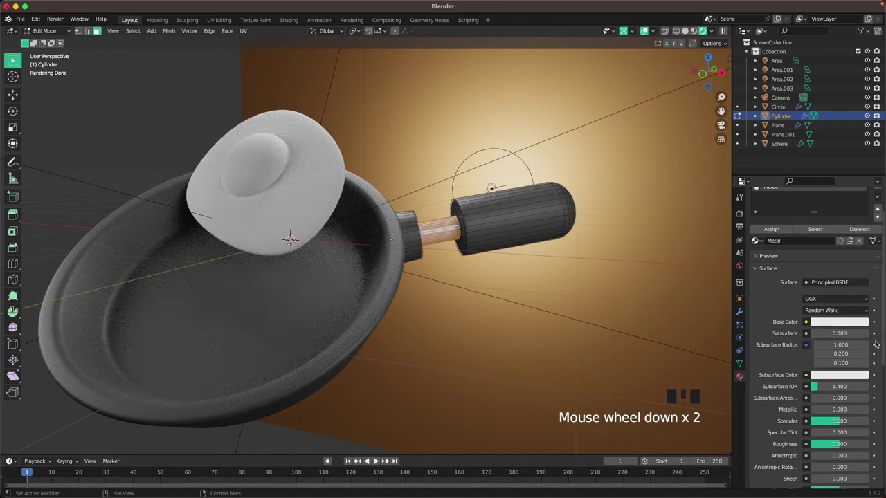
left_click(823, 323)
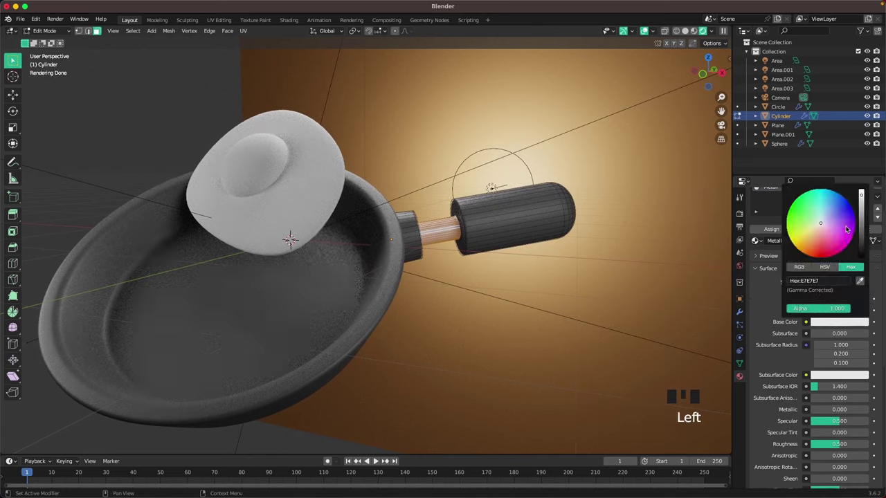
left_click_drag(862, 199, 861, 202)
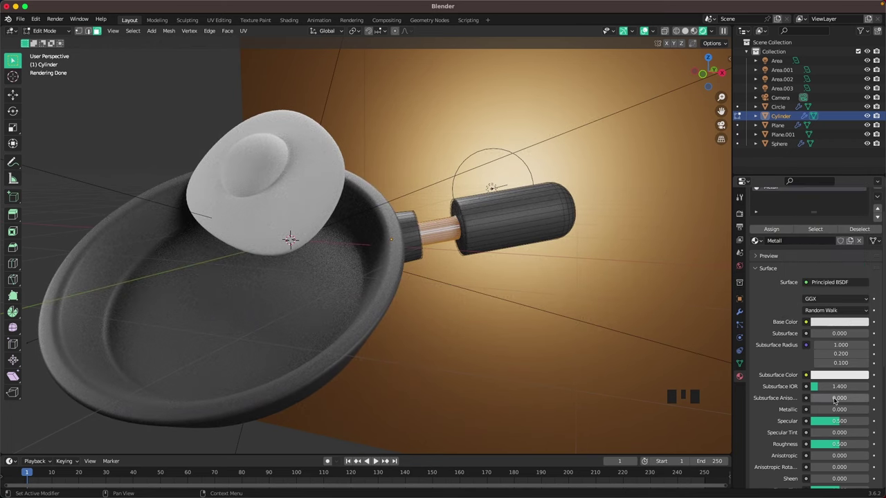
left_click_drag(817, 409, 871, 411)
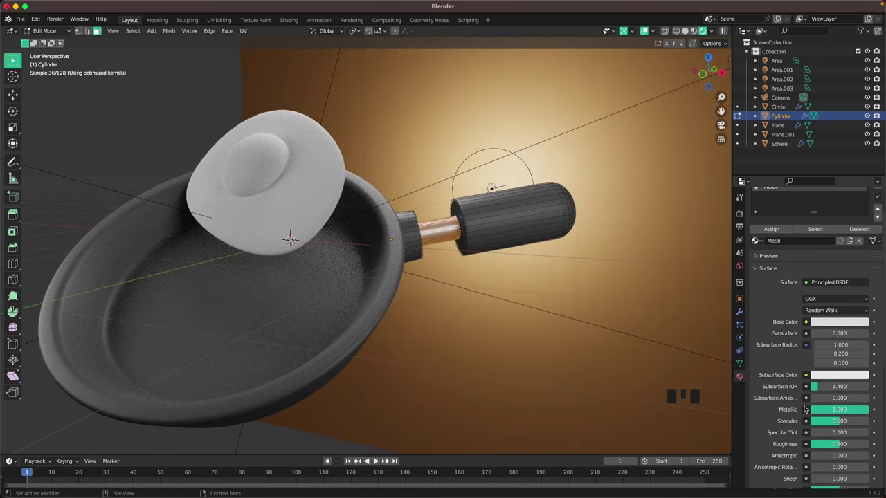
left_click(450, 245)
key("Tab")
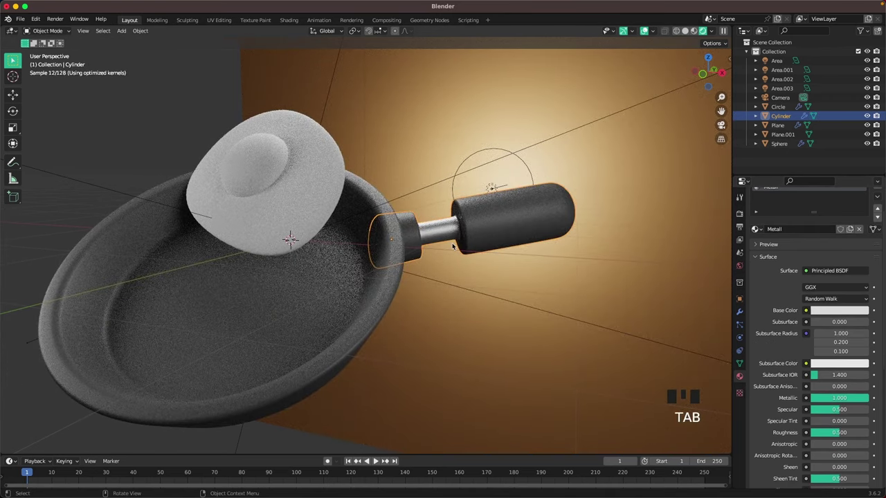
Select the round end face of the handle's grip in Edit Mode and grow the selection once with Select More.
key("Tab")
left_click(523, 244)
middle_click_drag(524, 244, 589, 222)
left_click(586, 221)
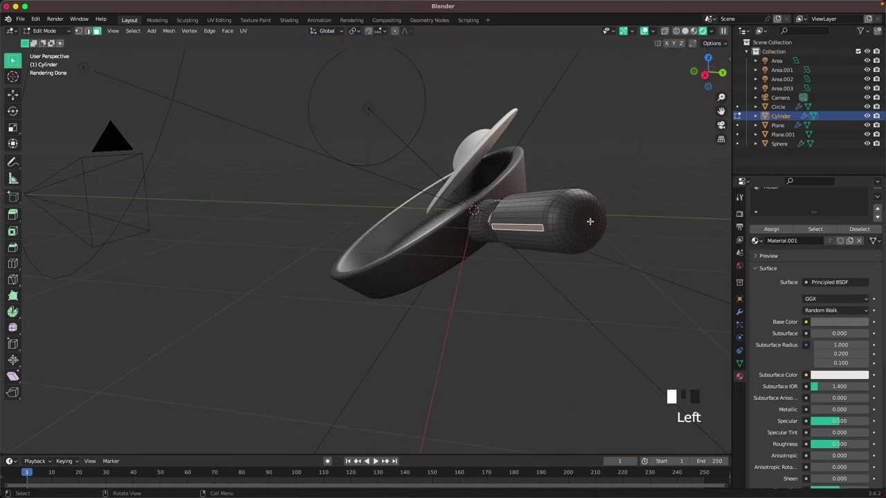
middle_click_drag(512, 277, 138, 18, "shift")
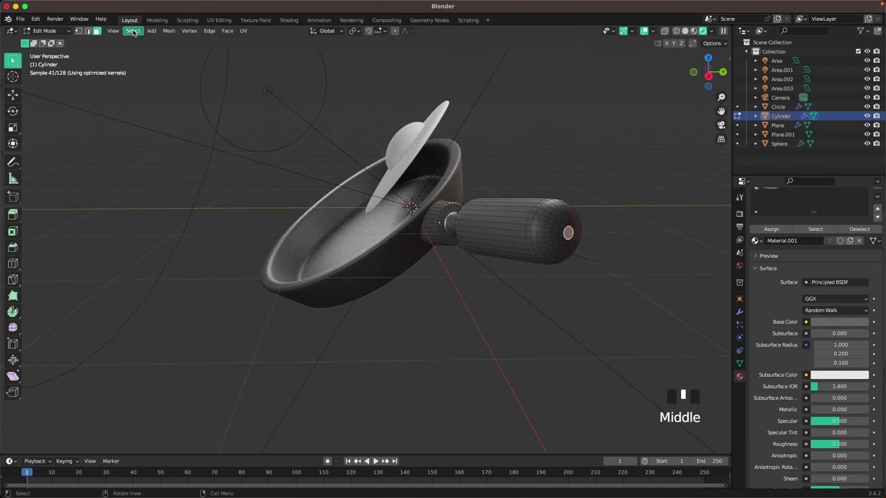
left_click(132, 31)
mouse_move(174, 168)
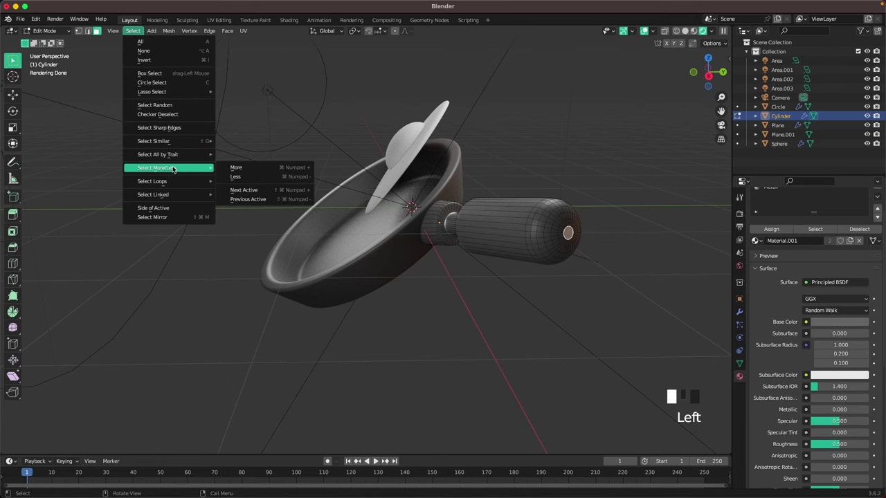
left_click(234, 167)
middle_click_drag(298, 158, 408, 165)
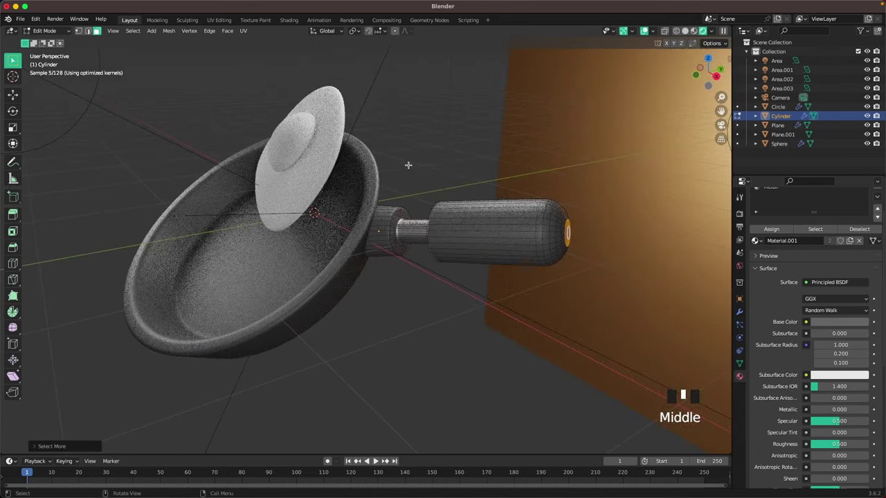
Repeat the selection growth until all faces of the handle's thick grip are selected.
key("shift+r")
key("shift+r")
key("shift+r")
key("shift+r")
key("shift+r")
key("shift+r")
key("shift+r")
key("shift+r")
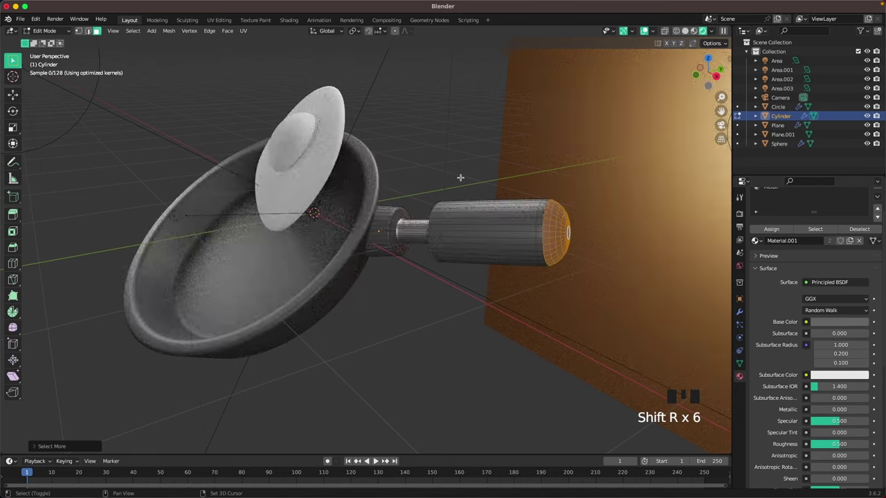
middle_click_drag(410, 197, 503, 246)
key("shift+r")
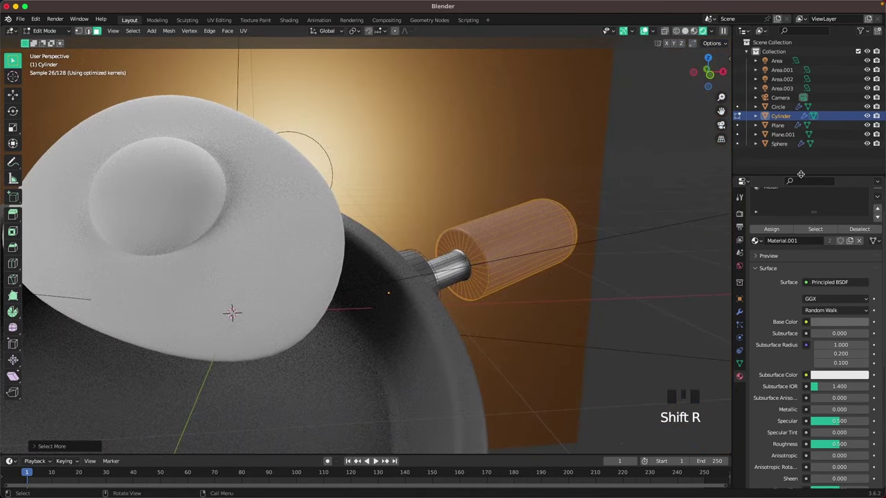
Add a third material slot with a new material and assign it to the selected grip faces.
scroll(840, 227, "up", 5)
left_click(877, 212)
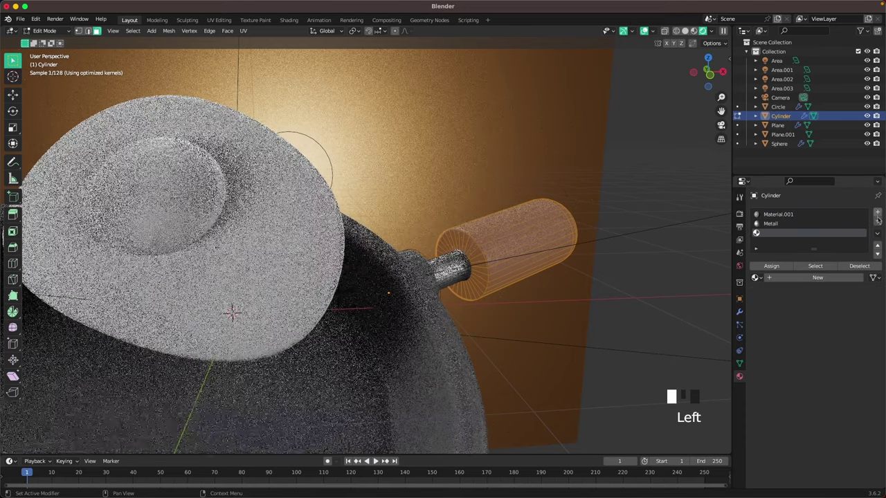
left_click(791, 278)
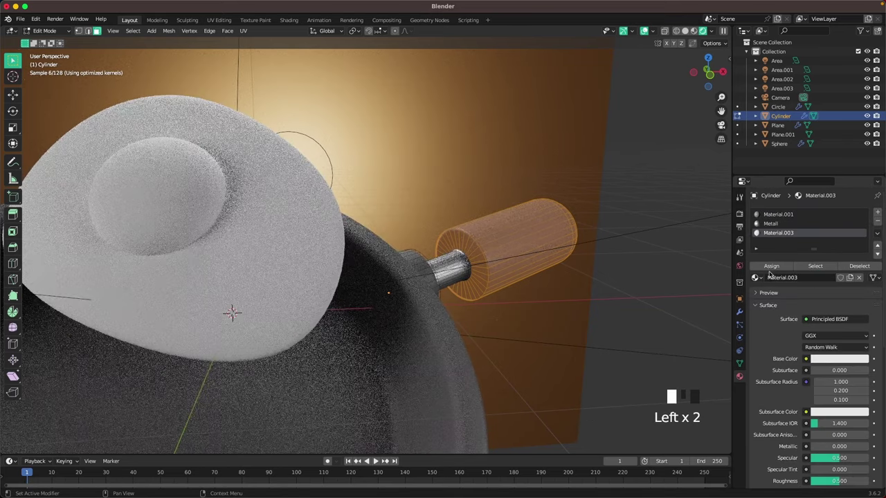
left_click(771, 267)
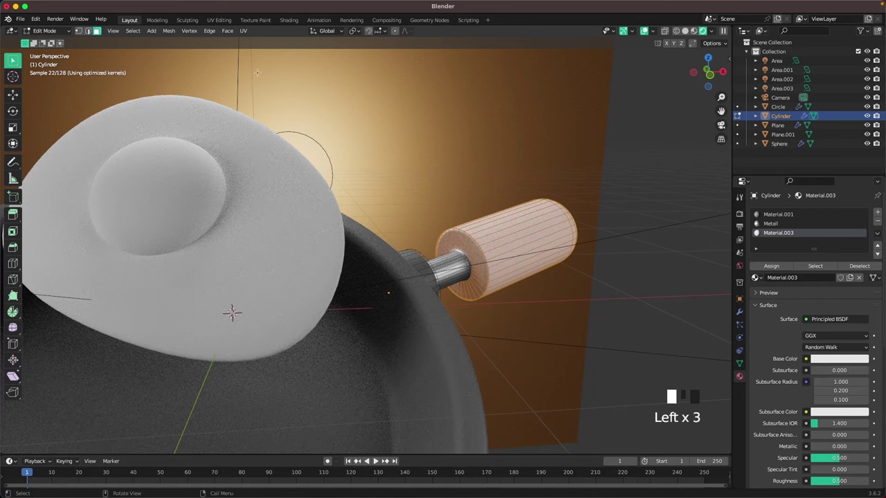
Switch to the Shading workspace and leave Edit Mode, with the handle and its material nodes in view.
left_click(289, 19)
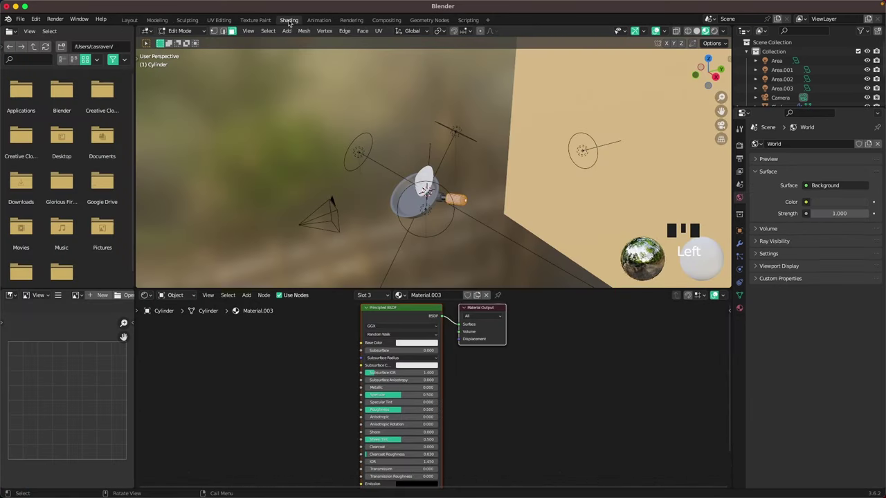
middle_click_drag(437, 255, 375, 200)
scroll(397, 277, "up", 4)
scroll(505, 151, "up", 1)
key("Tab")
middle_click_drag(506, 146, 502, 166)
scroll(514, 164, "up", 4)
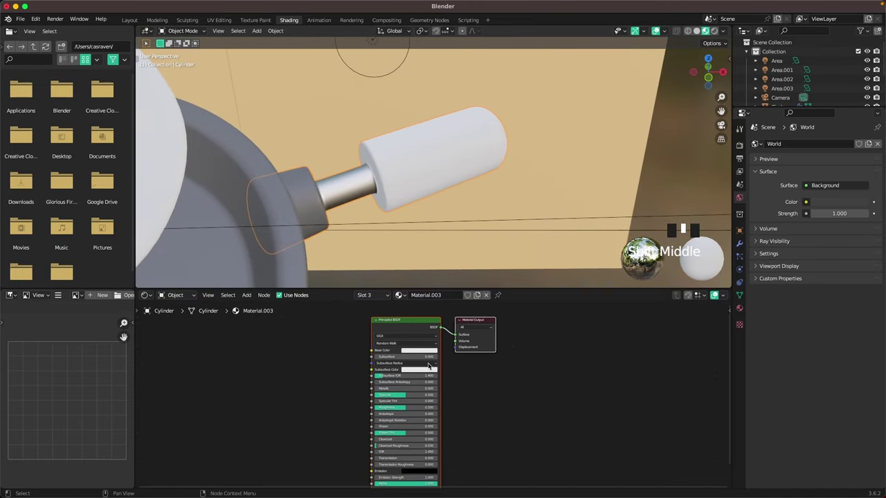
scroll(345, 394, "up", 3)
middle_click_drag(289, 375, 481, 395)
middle_click_drag(395, 390, 468, 415)
Add a Texture Coordinate node and a Mapping node to the grip's material, placed well before the Principled BSDF.
left_click(340, 394)
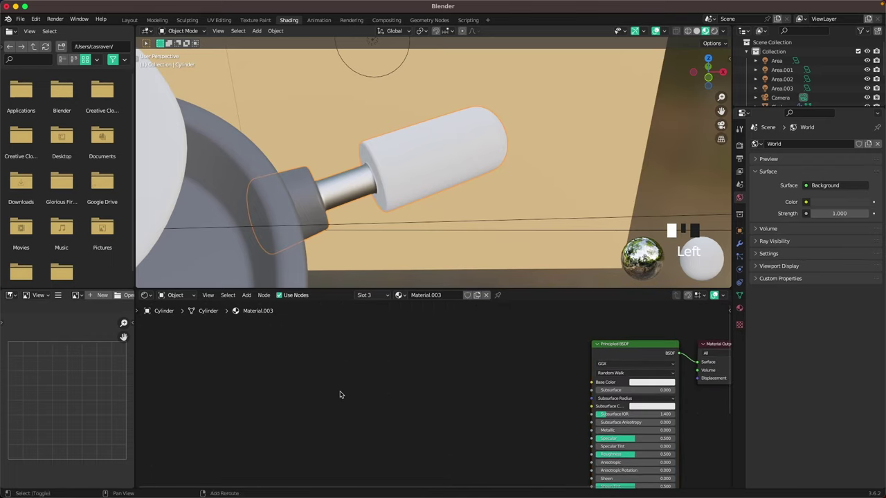
key("shift+a")
left_click(339, 393)
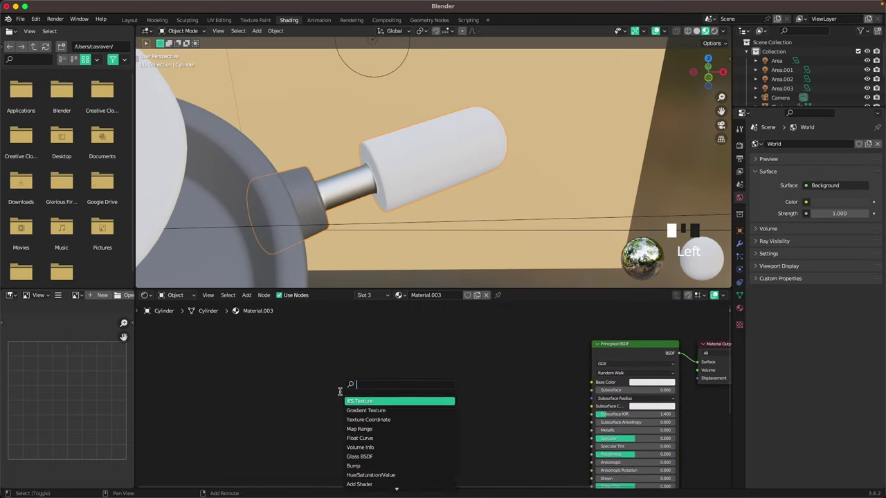
type("Texture coord")
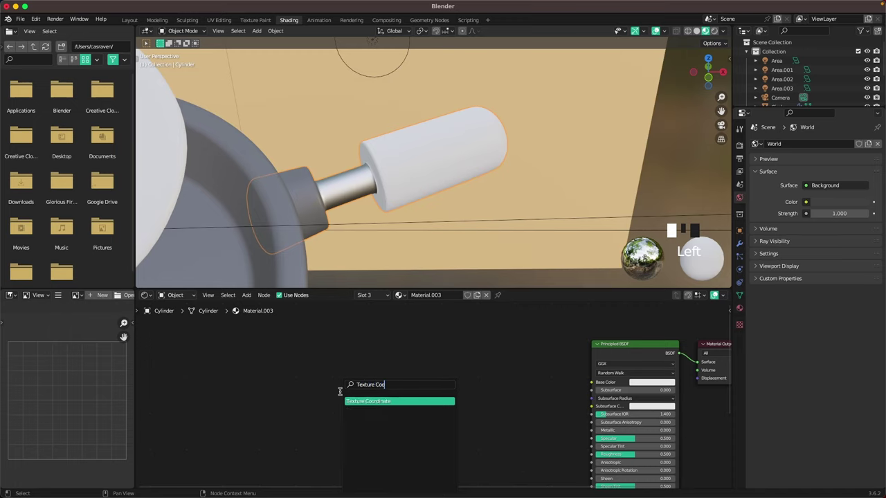
key("Return")
left_click(187, 361)
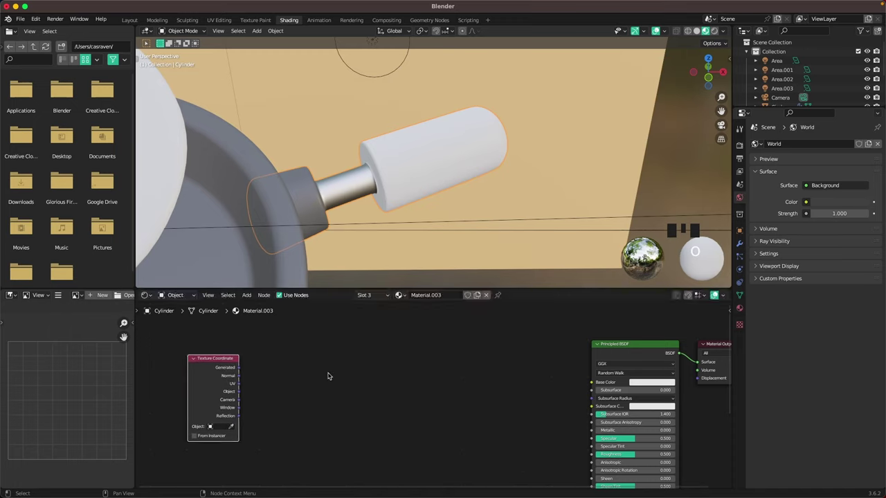
key("shift+a")
left_click(329, 374)
type("Mapp")
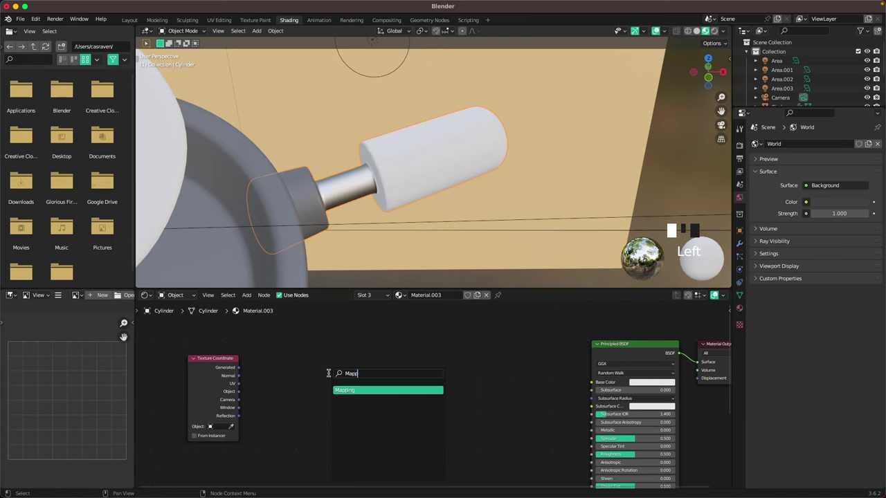
type("ing")
key("Return")
left_click(277, 357)
Add a Noise Texture node and a Musgrave Texture node in a row after the Mapping node.
key("shift+a")
left_click(408, 369)
type("Noise")
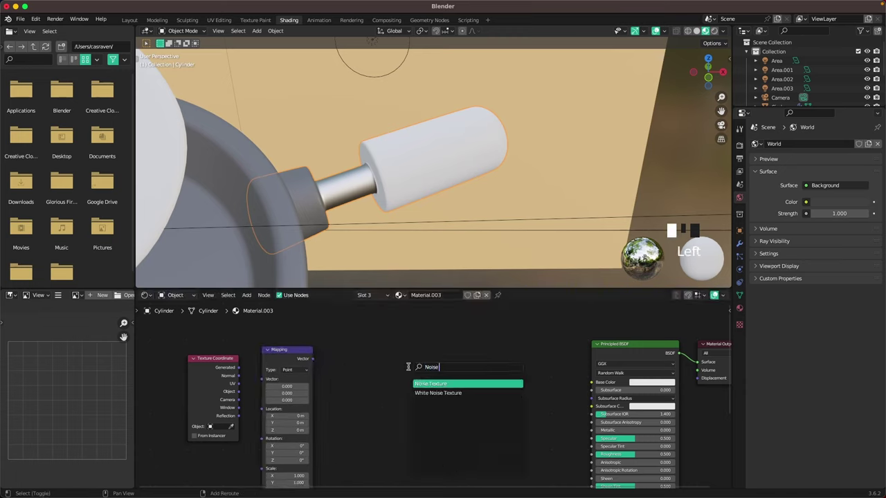
type(" Te")
left_click(432, 383)
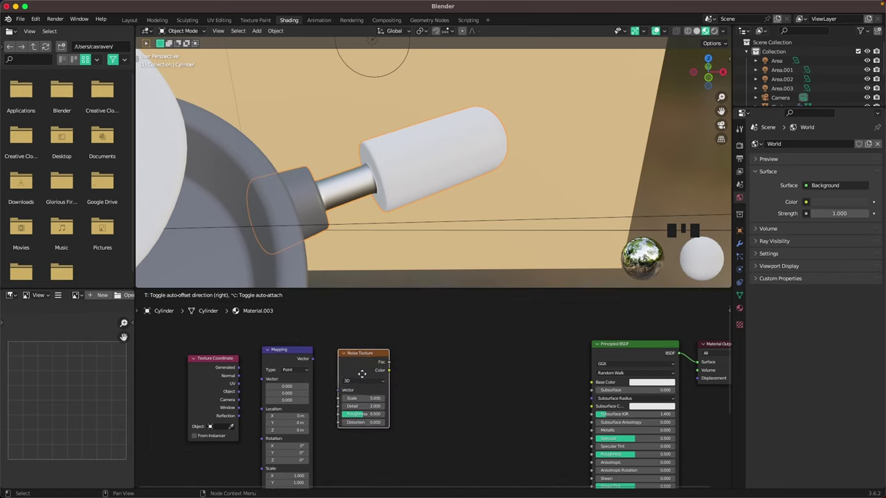
left_click(405, 384)
key("shift+a")
left_click(474, 378)
type("Musgrave")
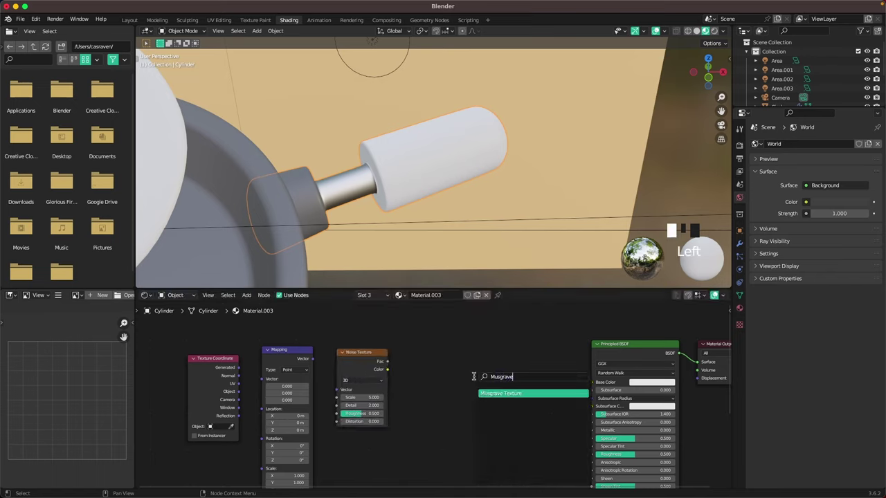
key("Return")
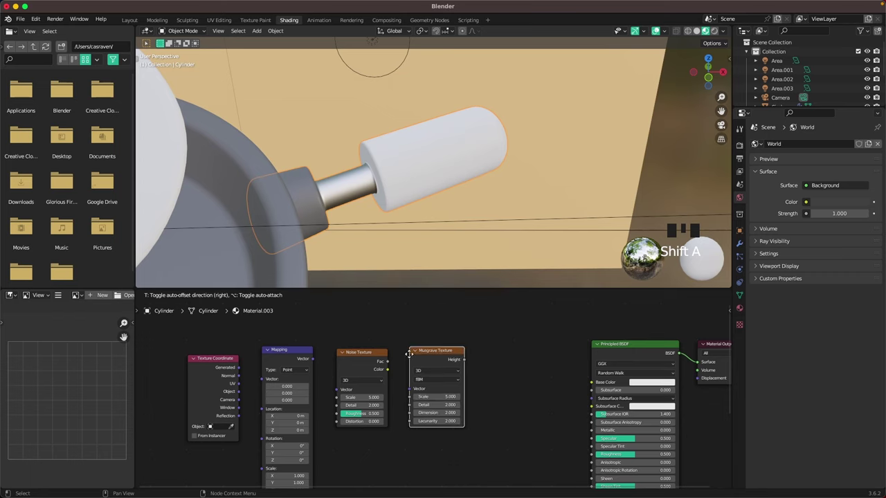
left_click(412, 356)
Add a Color Ramp node between the Musgrave Texture and the Principled BSDF.
key("shift+a")
left_click(514, 372)
type("Color Ra")
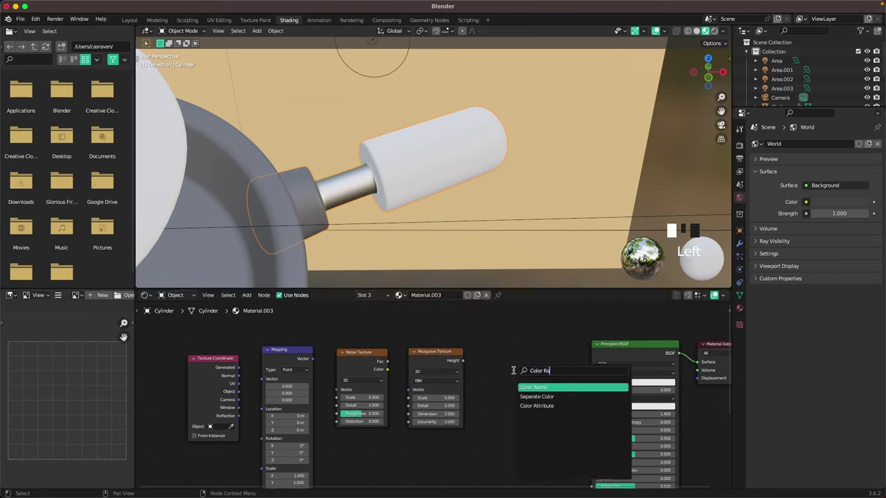
key("Return")
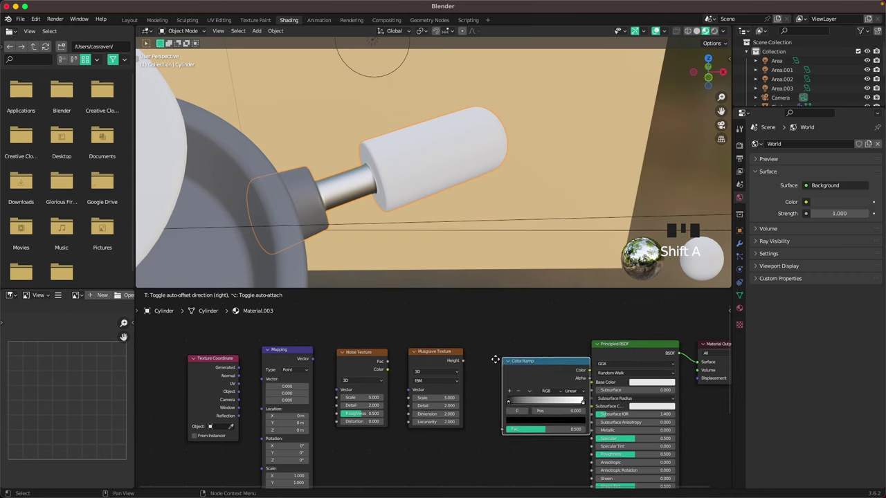
left_click(476, 360)
Link Generated through Mapping, Noise Fac, Musgrave Height and Color Ramp into the Principled BSDF's Base Color.
left_click_drag(238, 369, 263, 384)
left_click_drag(311, 359, 409, 391)
left_click_drag(462, 362, 485, 416)
left_click_drag(567, 361, 593, 385)
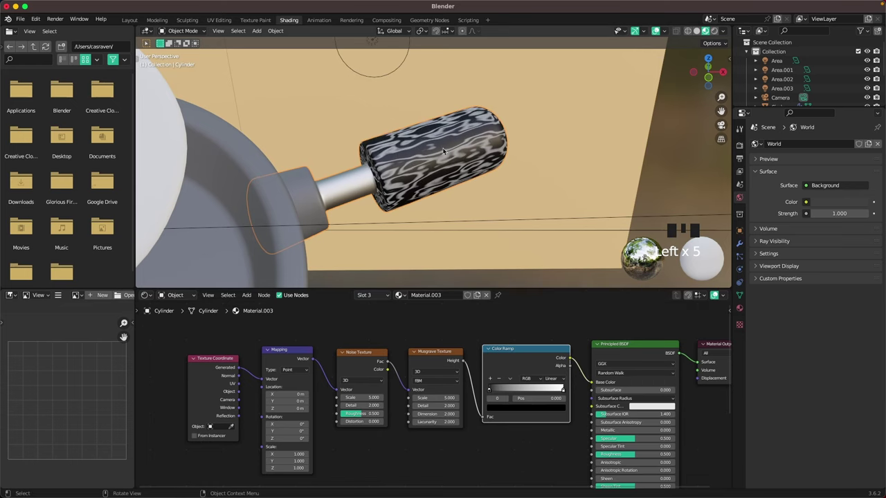
Set the Musgrave Texture's scale to 5.2 and the Noise Texture's scale to 1.5.
scroll(362, 381, "up", 2)
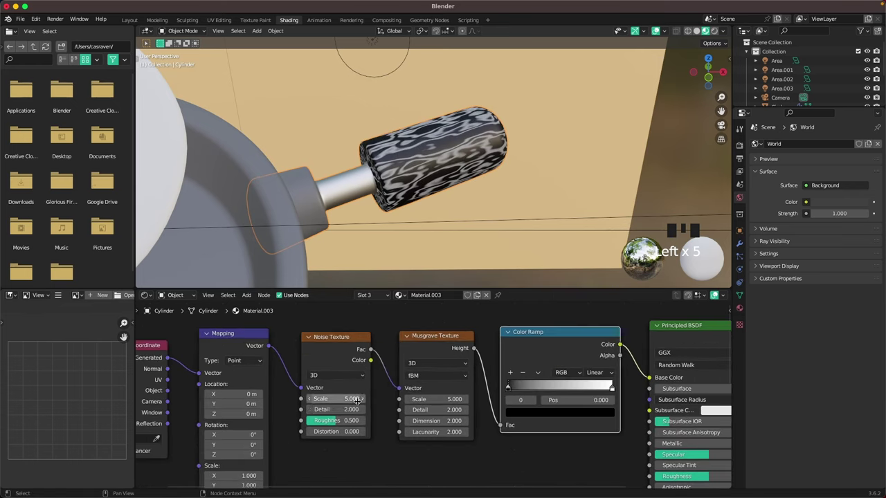
mouse_move(435, 399)
left_mouse_down()
mouse_move(457, 399)
mouse_move(436, 399)
left_mouse_up()
left_click(310, 398)
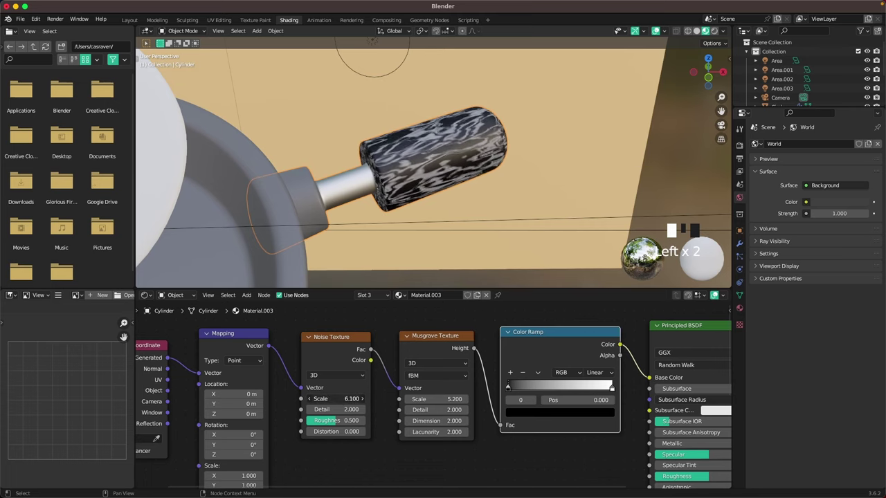
left_click(309, 398)
left_click_drag(309, 399, 282, 398)
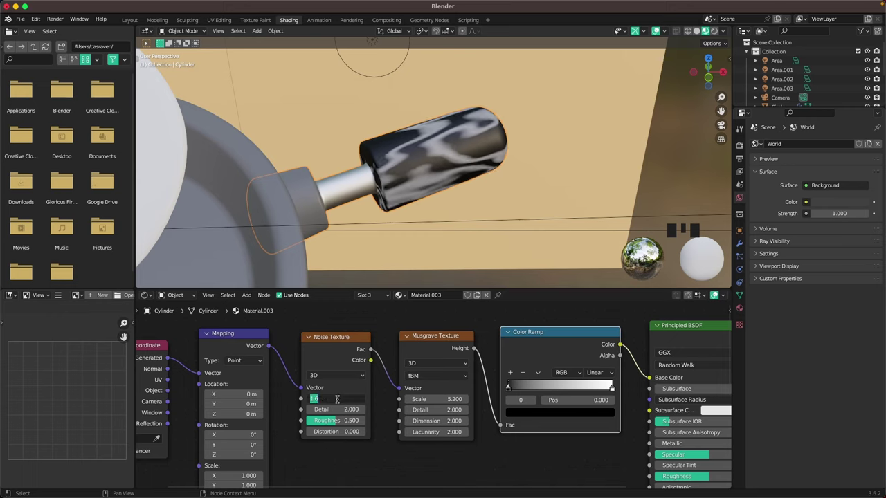
type("1.5")
key("Return")
Set the Mapping node's Z scale to 0.7 and its Y location to 1 m.
middle_click_drag(293, 439, 348, 339)
scroll(308, 413, "up", 2)
mouse_move(281, 379)
left_mouse_down()
mouse_move(294, 378)
mouse_move(268, 378)
left_mouse_up()
left_click(286, 378)
type("1")
left_click(290, 388)
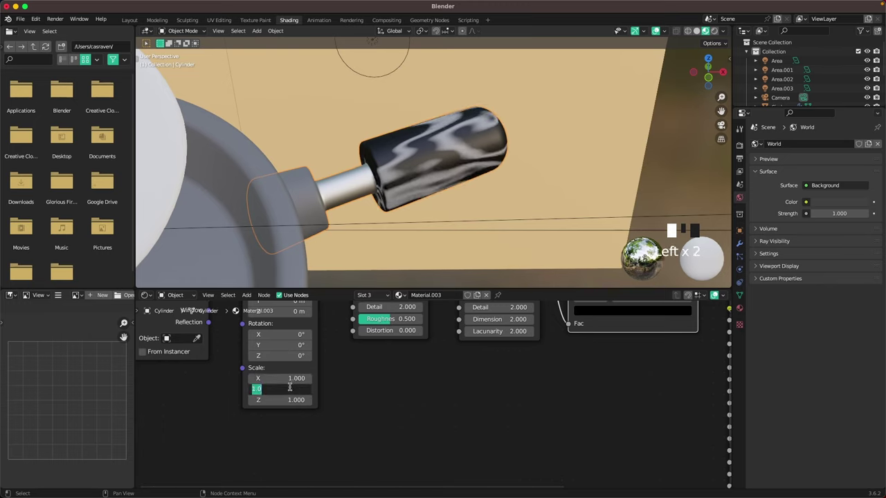
left_click(289, 400)
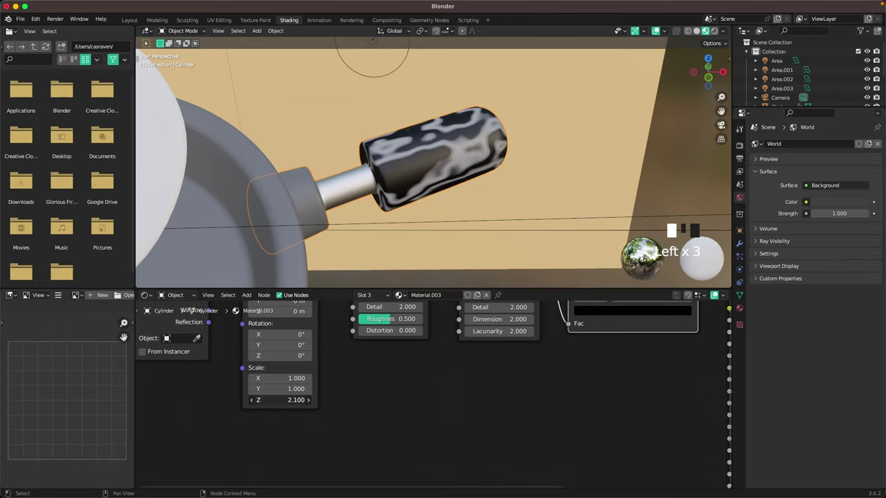
mouse_move(289, 400)
left_mouse_down()
mouse_move(280, 400)
mouse_move(295, 400)
left_mouse_up()
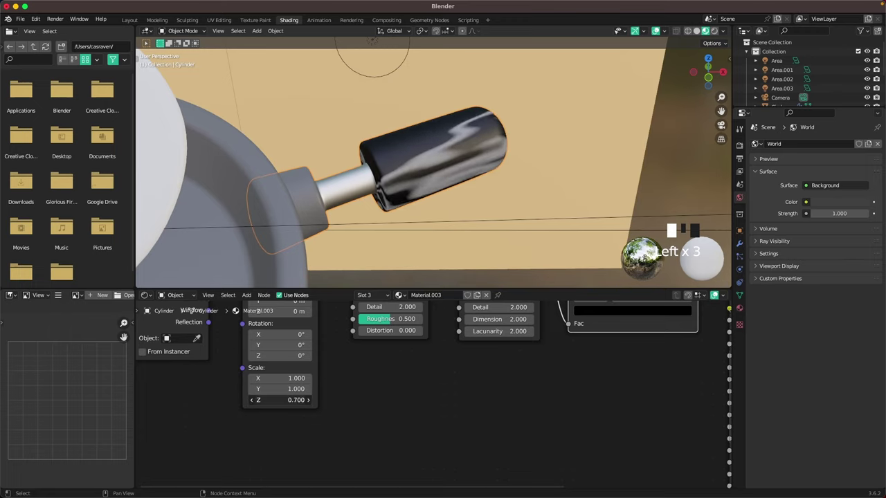
scroll(338, 390, "down", 2)
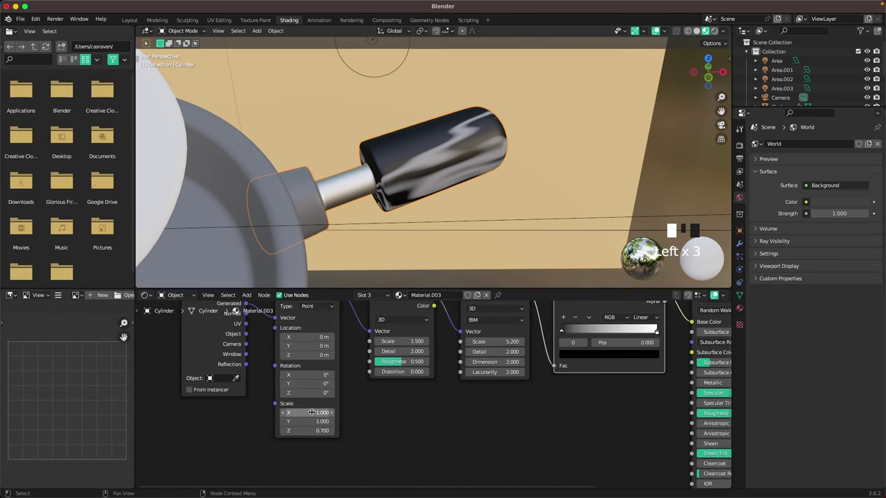
left_click_drag(304, 346, 329, 346)
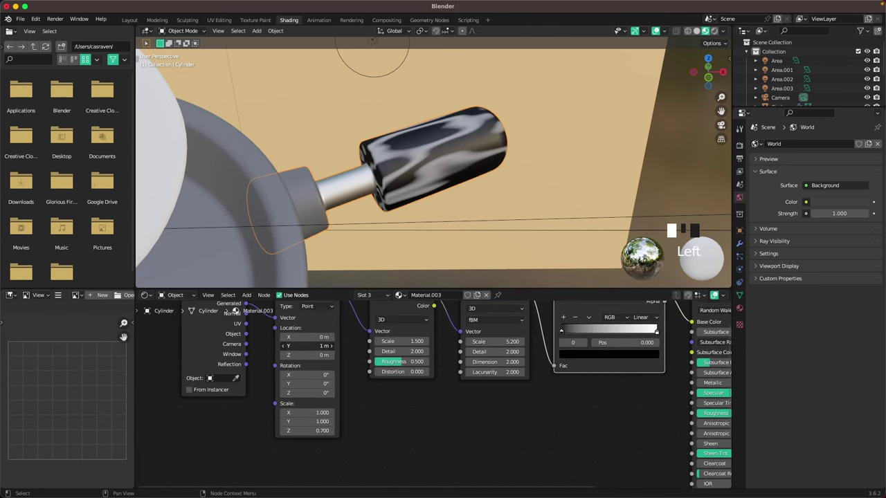
scroll(440, 173, "down", 2)
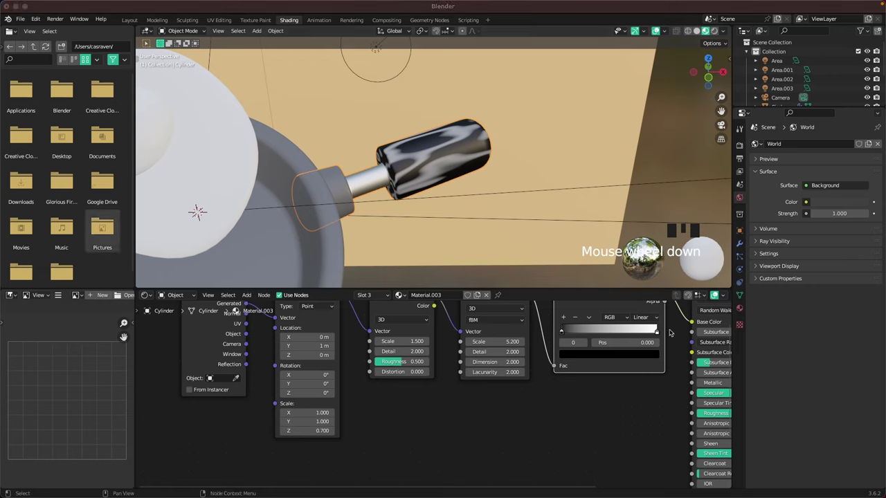
Color the Color Ramp's first stop with hex C5A787 and its last stop with hex 532B28.
middle_click_drag(618, 395, 387, 433)
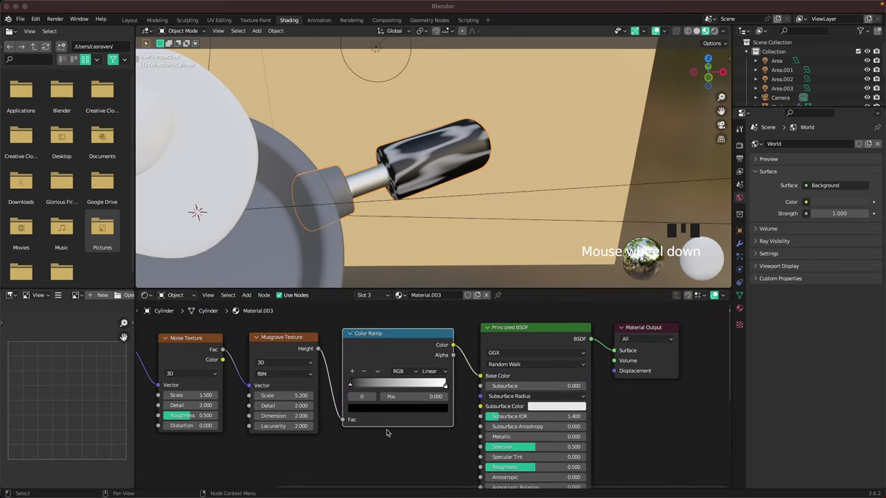
left_click(367, 409)
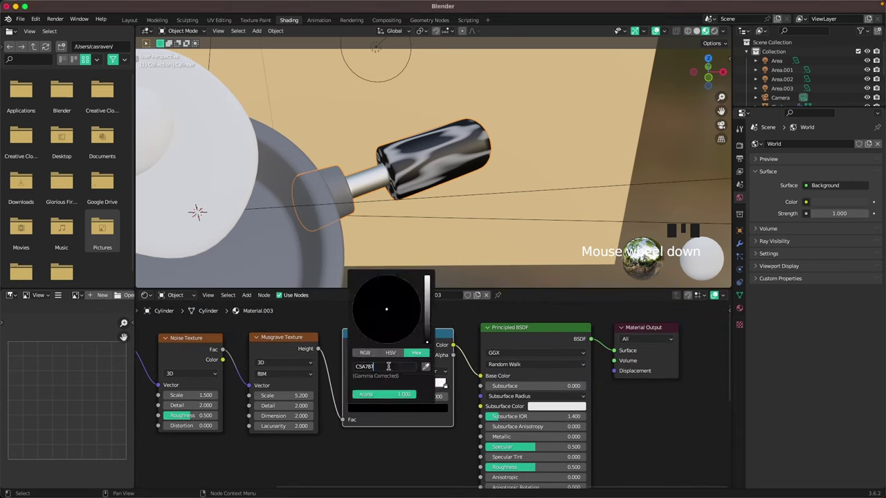
key("Return")
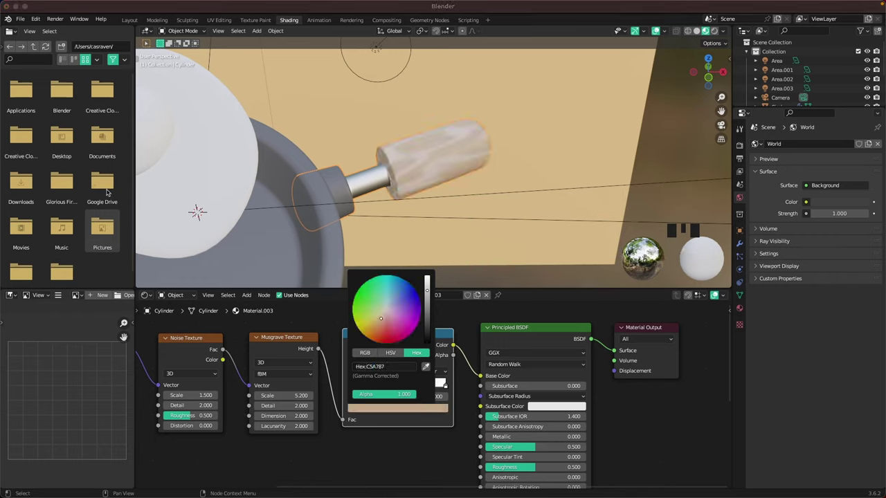
left_click(447, 391)
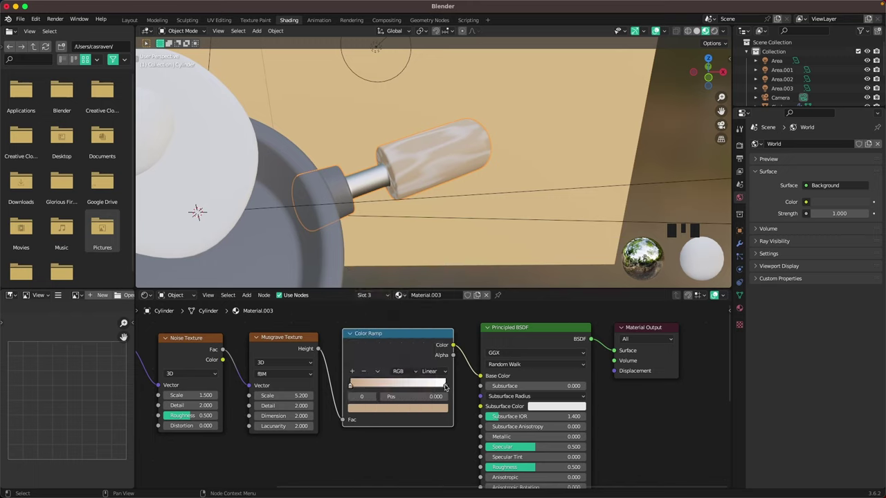
left_click(446, 388)
left_click(438, 408)
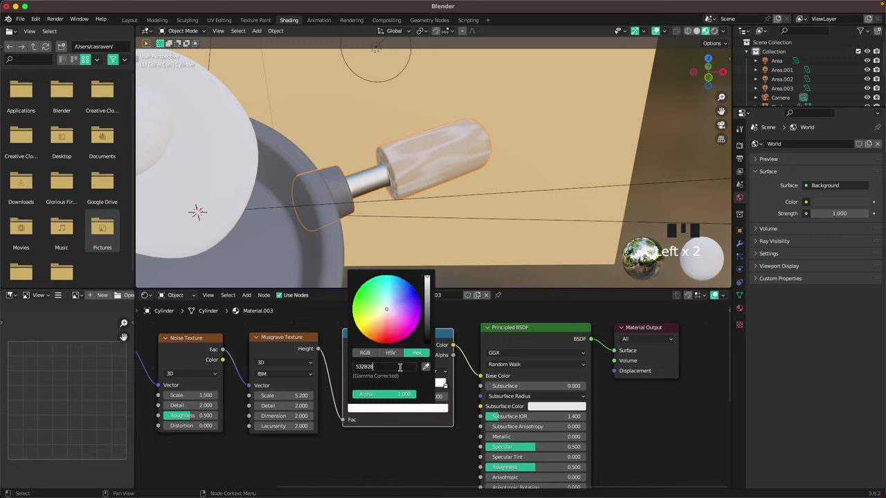
key("Return")
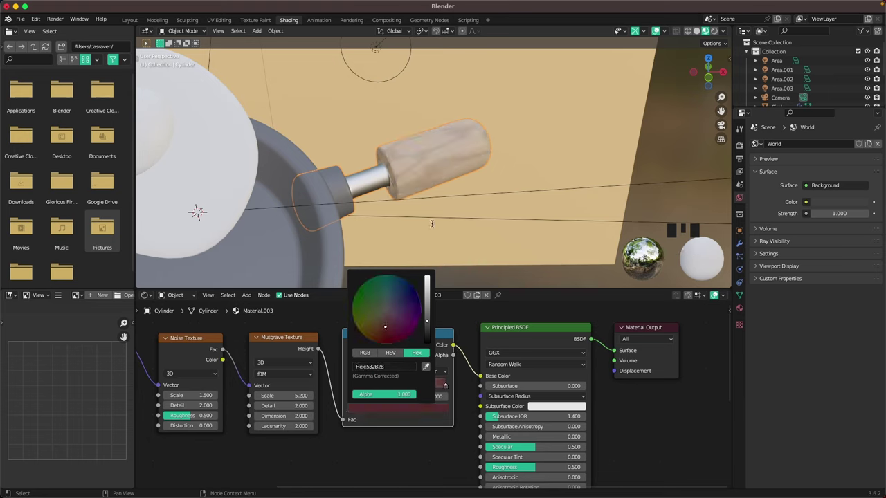
Reselect the pan handle and set its wood material's roughness to 0.4.
left_click(503, 161)
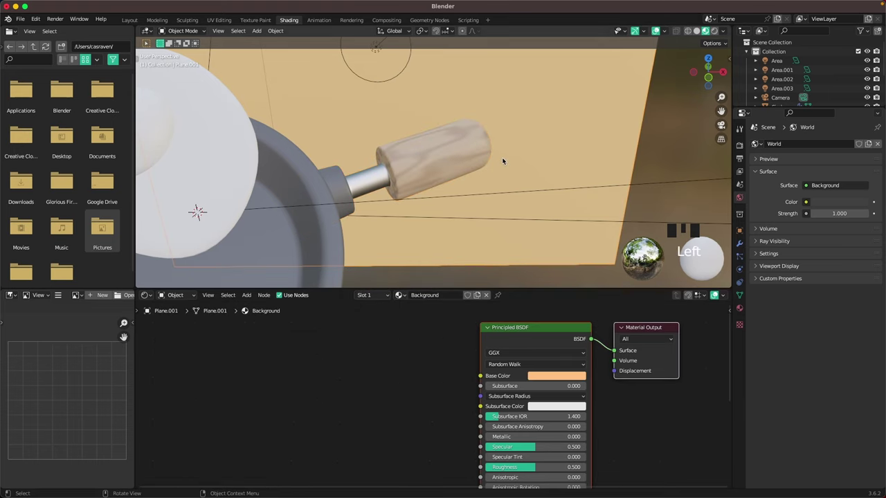
left_click(444, 158)
scroll(444, 158, "down", 2)
scroll(485, 216, "up", 1)
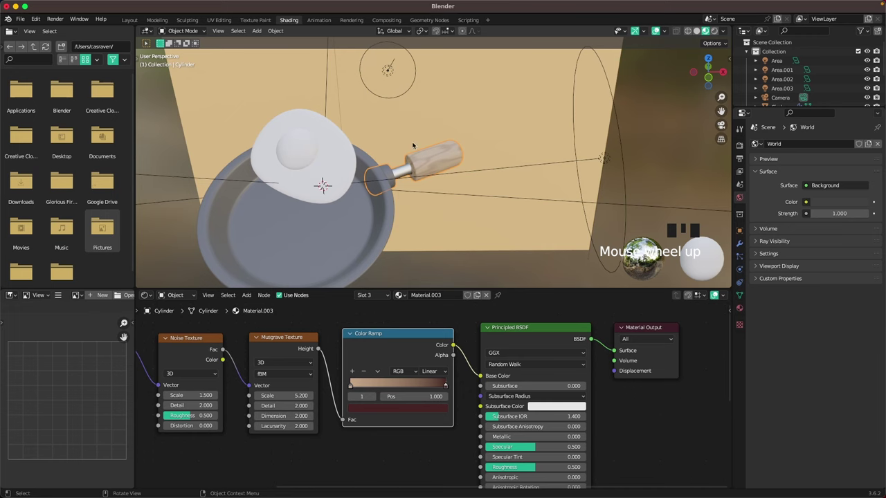
scroll(439, 164, "up", 1)
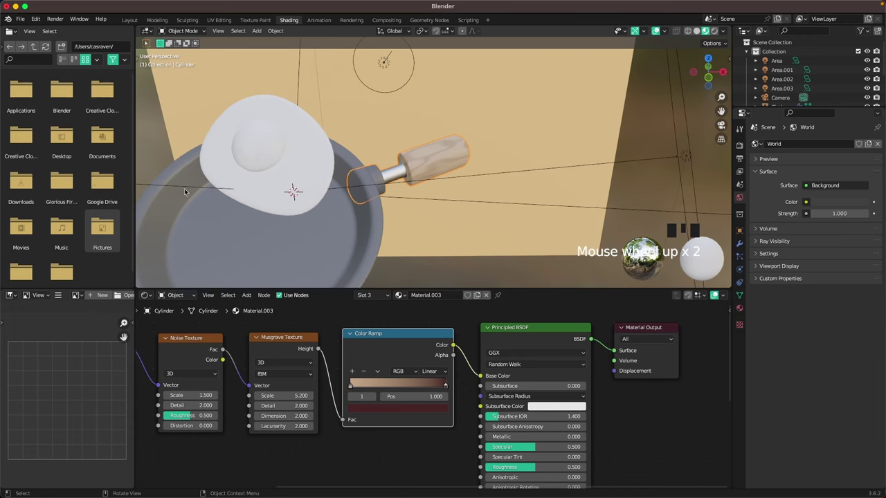
scroll(543, 459, "down", 2)
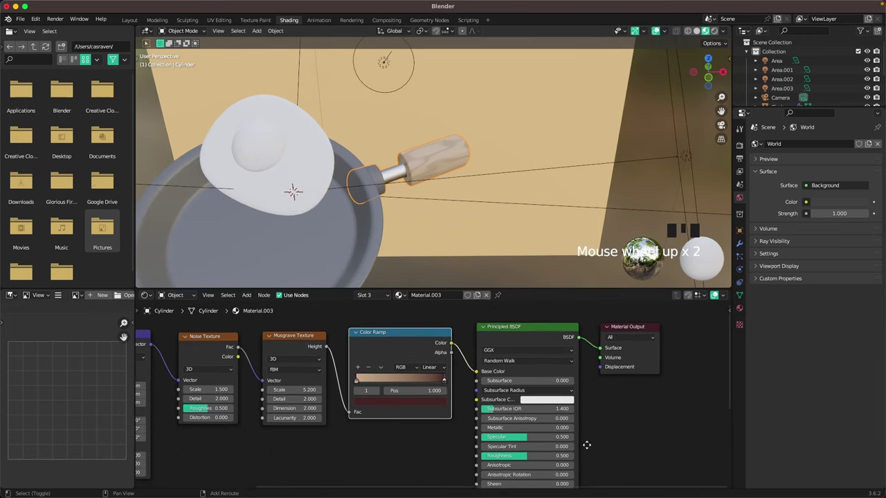
scroll(578, 422, "up", 3)
double_click(561, 382)
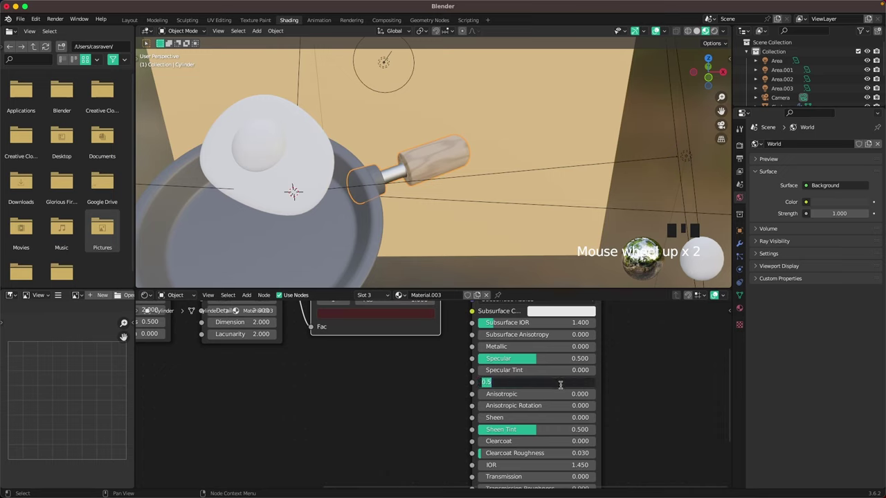
type(".4")
key("Return")
Return to the Layout workspace and view the scene through the camera.
scroll(508, 223, "down", 1)
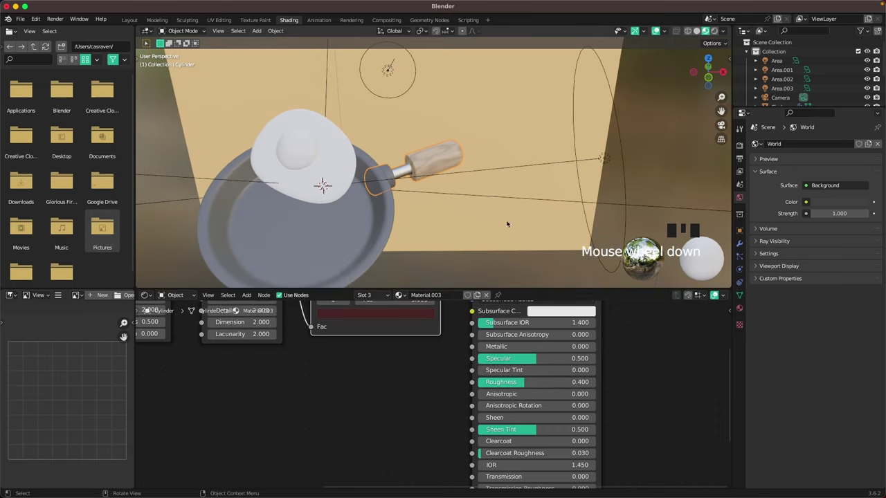
middle_click_drag(467, 216, 510, 197, "shift")
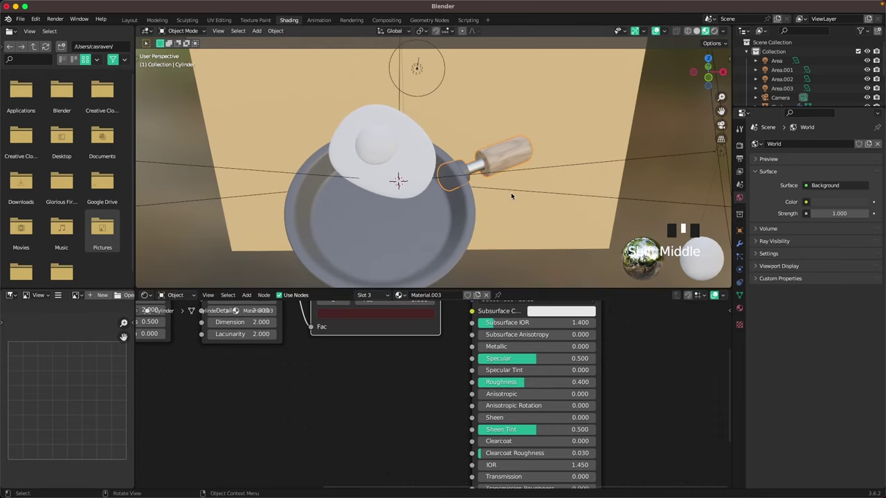
left_click(129, 19)
scroll(415, 235, "down", 3)
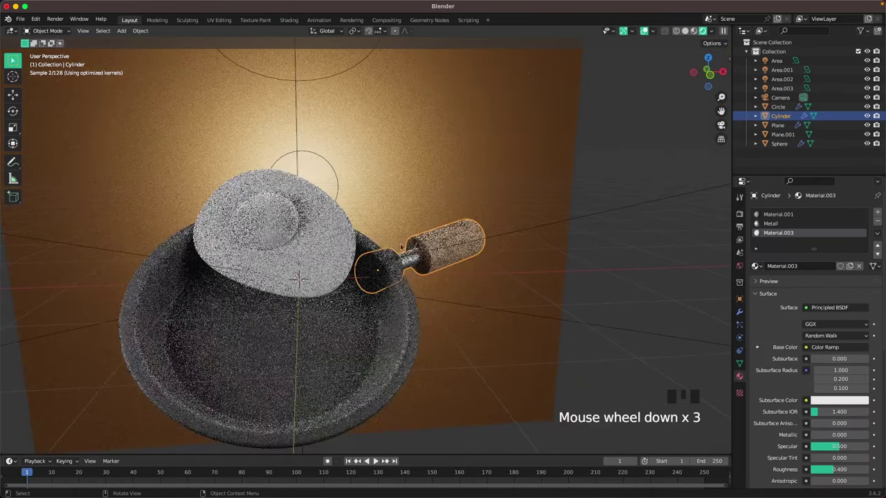
key("grave")
left_click(361, 272)
scroll(381, 230, "up", 1)
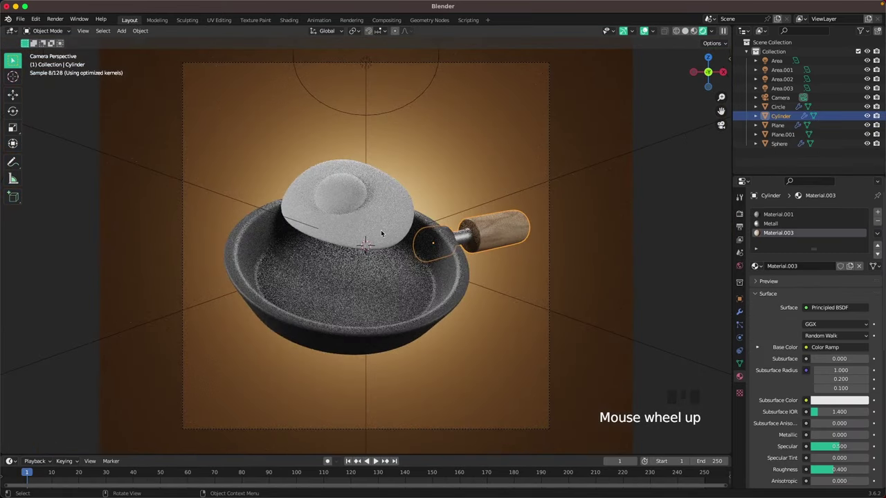
Add a new material named Egg Whites to the egg white.
left_click(381, 234)
left_click(826, 251)
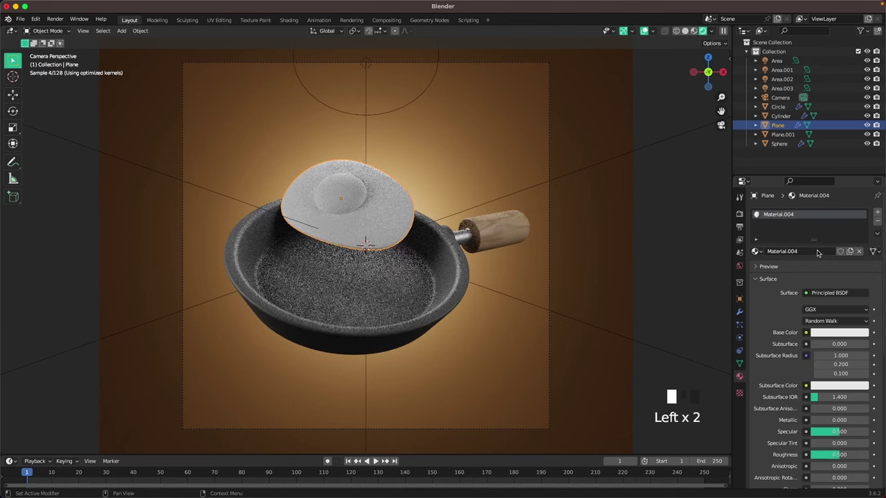
left_click(816, 251)
type("Egg Whites")
key("Return")
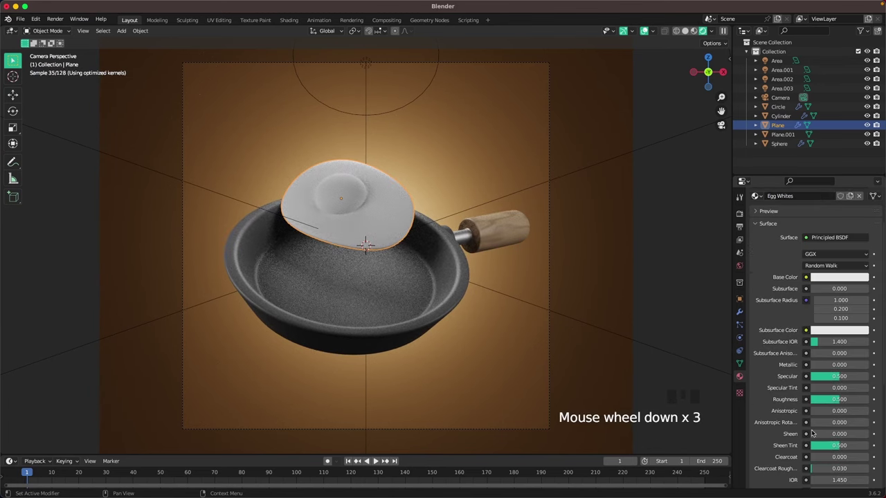
Set the Egg Whites material's roughness to 0.1.
left_click(832, 399)
type("0.2")
key("Left")
key("Left")
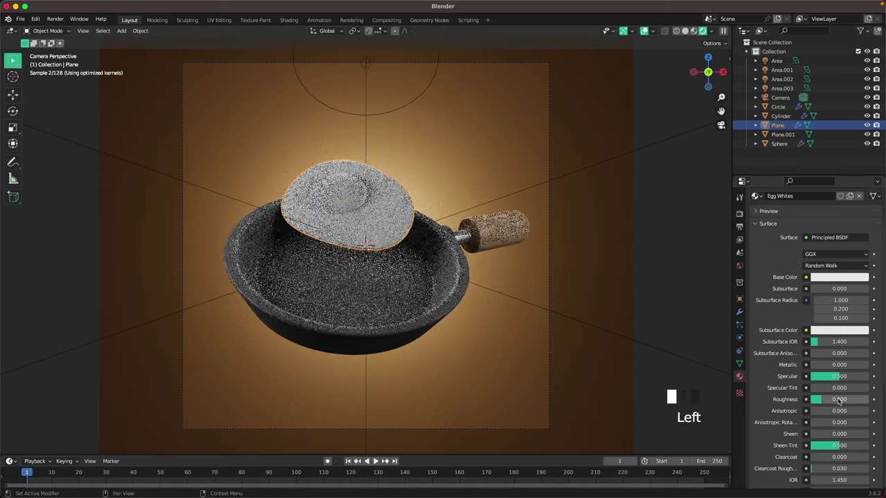
key("Return")
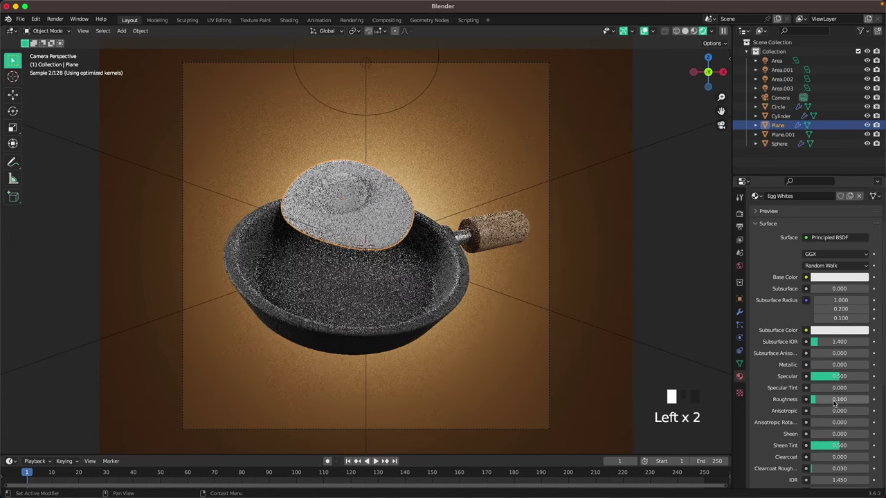
Add a new material named Egg Yolk to the yolk sphere.
left_click(356, 200)
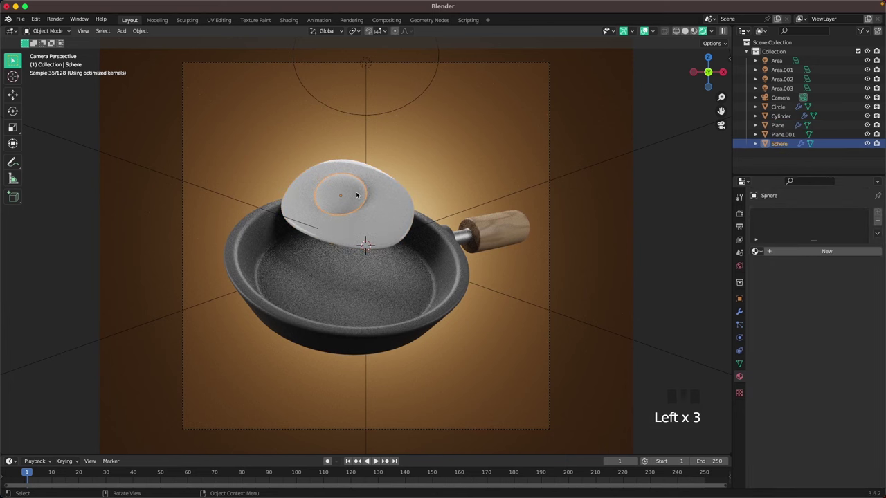
triple_click(829, 251)
type("Egg")
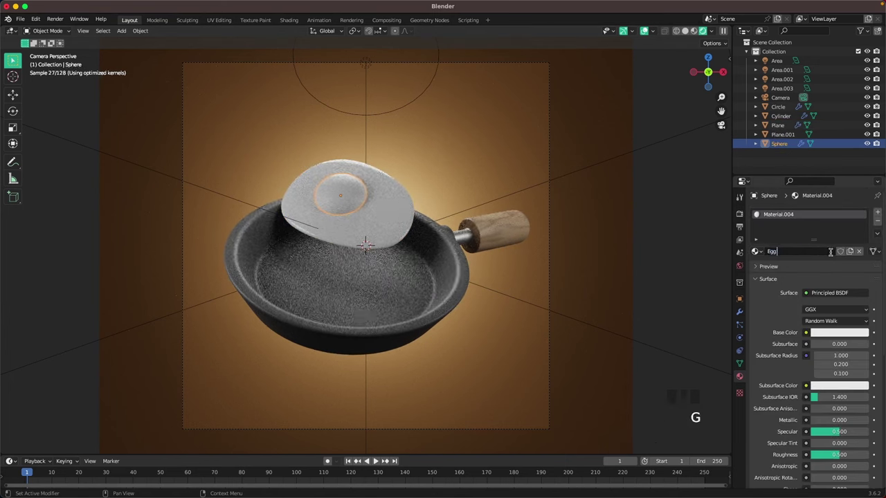
type(" Yolk")
key("Return")
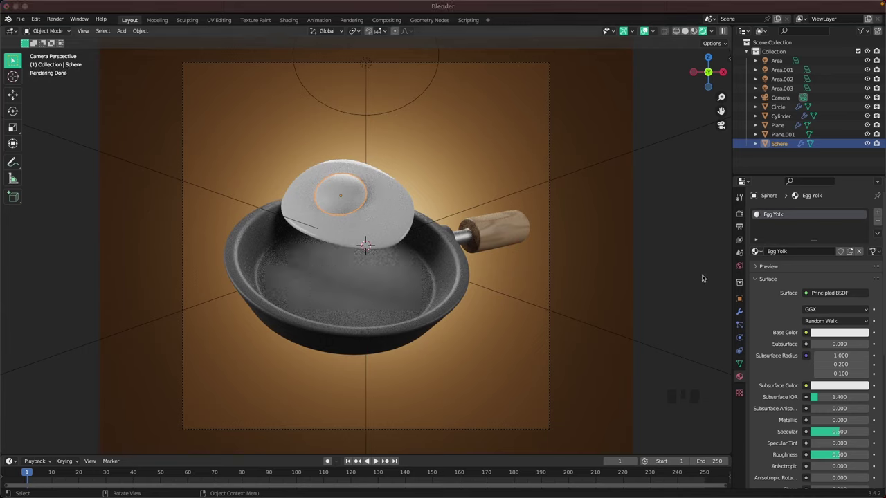
Set the Egg Yolk material's base color to hex E77730 and its roughness to 0.2.
left_click(813, 332)
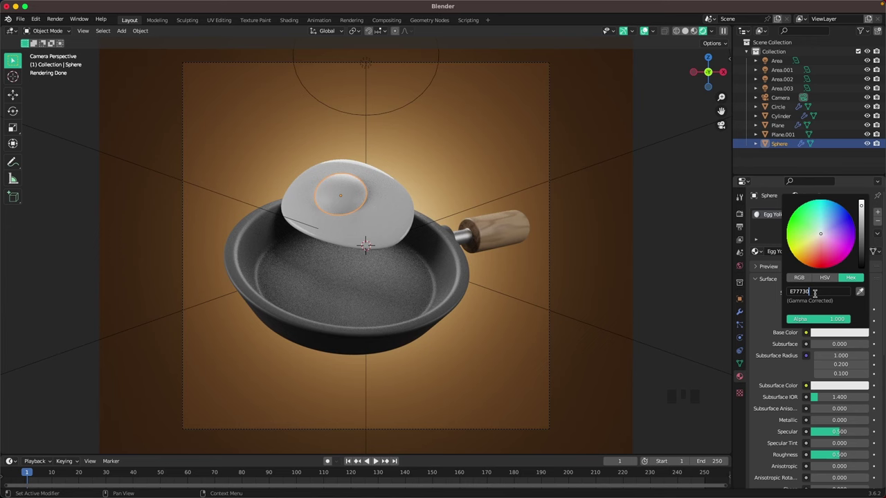
key("Return")
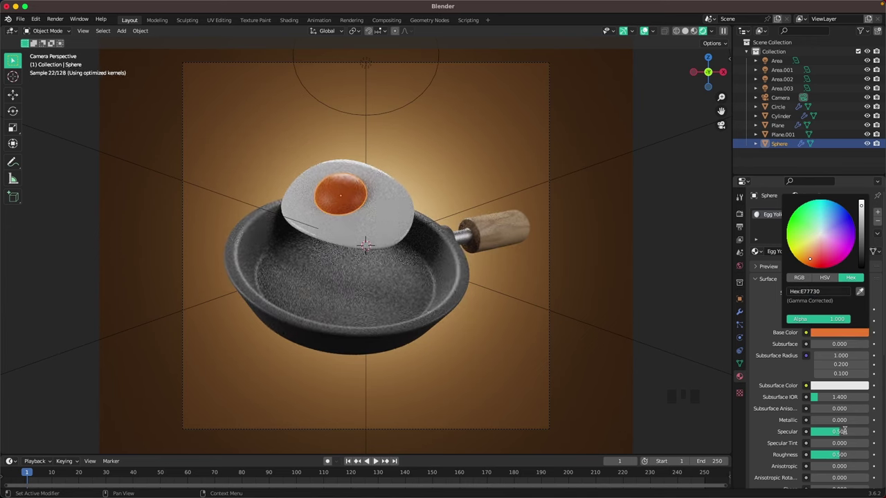
left_click(840, 455)
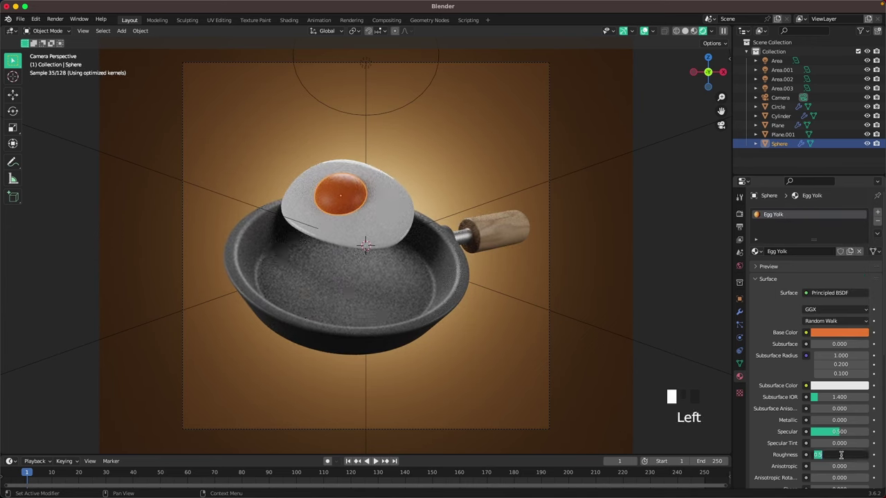
type("0.2")
key("Return")
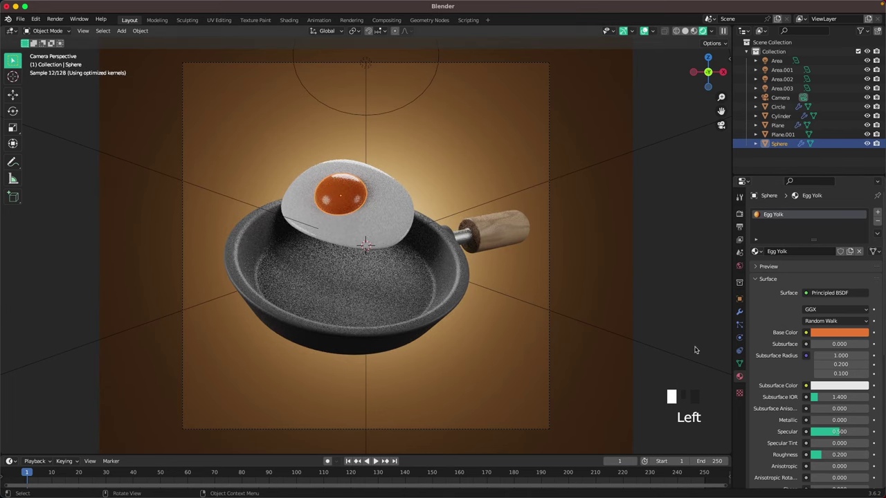
left_click(683, 307)
scroll(609, 271, "down", 1)
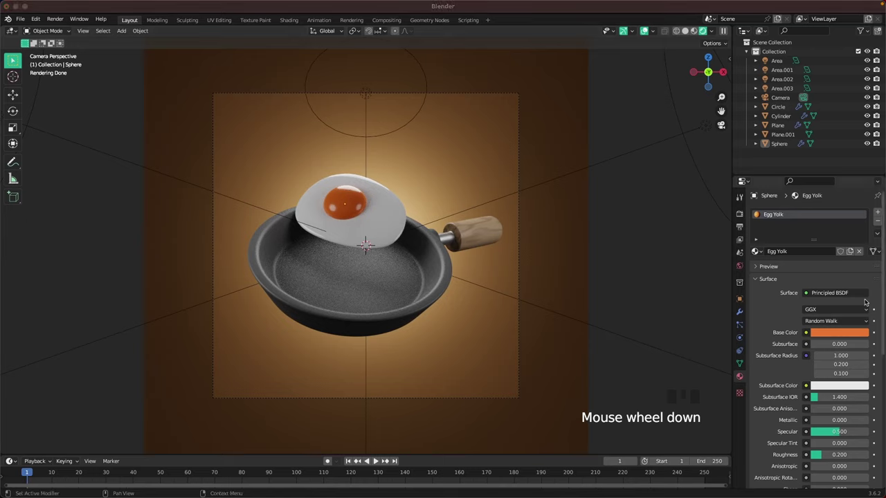
Set the world background color to hex B9958C.
left_click(739, 267)
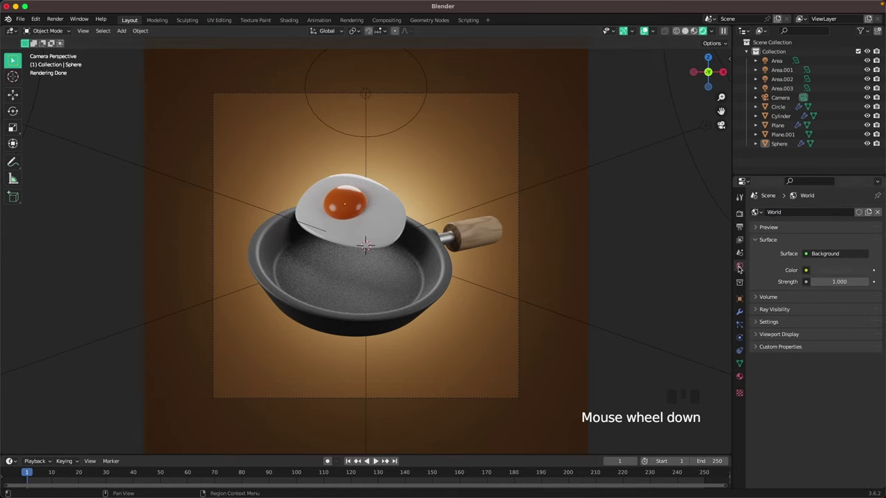
left_click(825, 270)
left_click(822, 229)
type("B9958C")
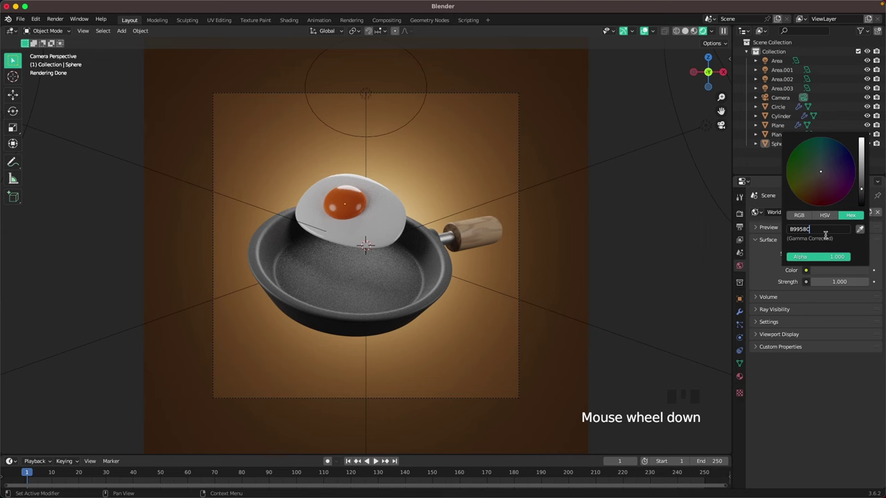
key("Return")
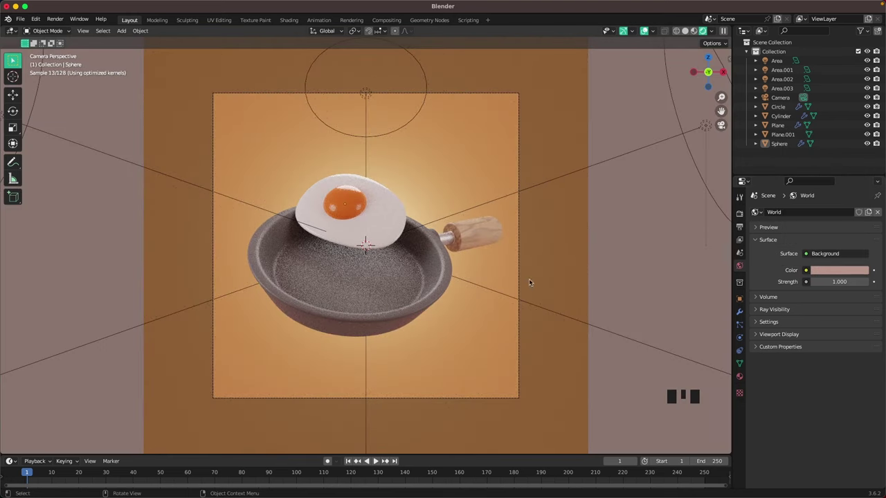
Select the frying pan's body.
left_click(414, 269)
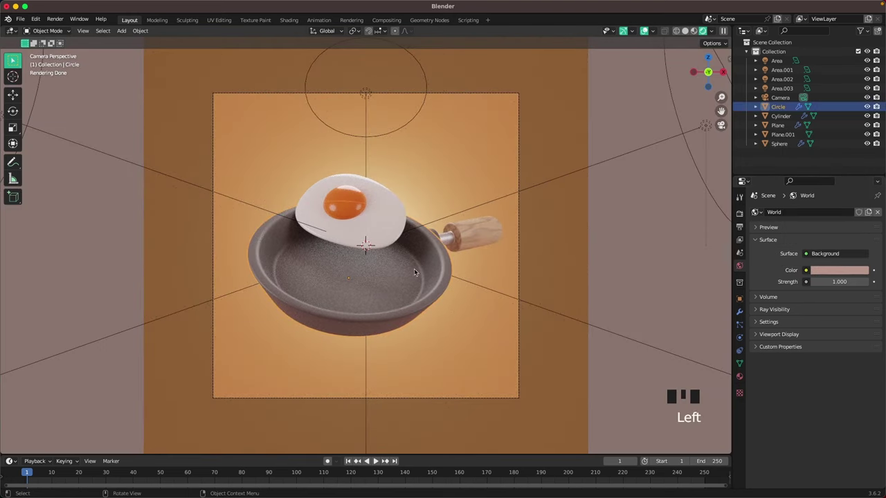